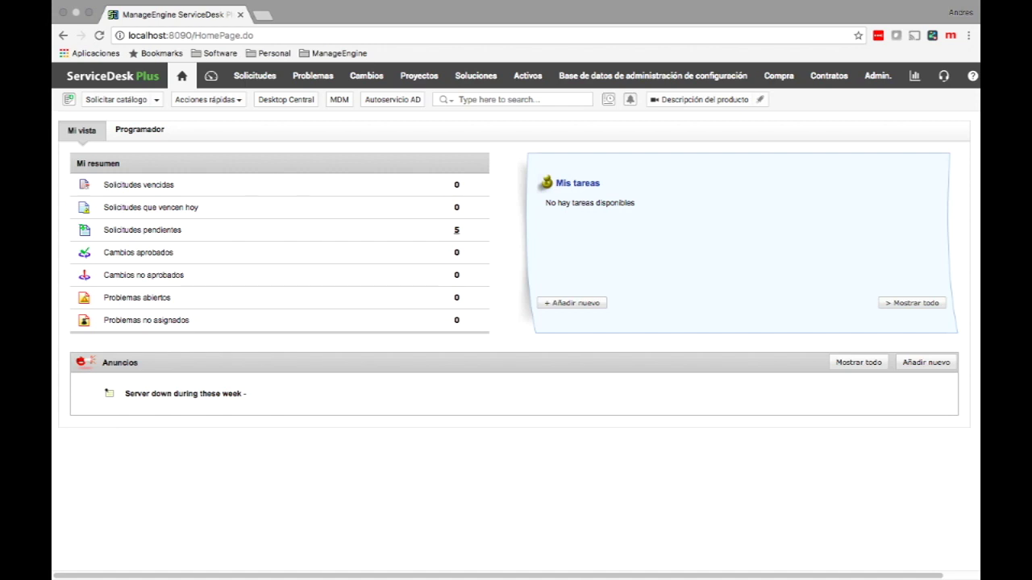
Step: Go to Admin and open the 'Categorías de servicio' list under Catálogo de servicios
{"action": "left_click", "coordinate": [877, 76]}
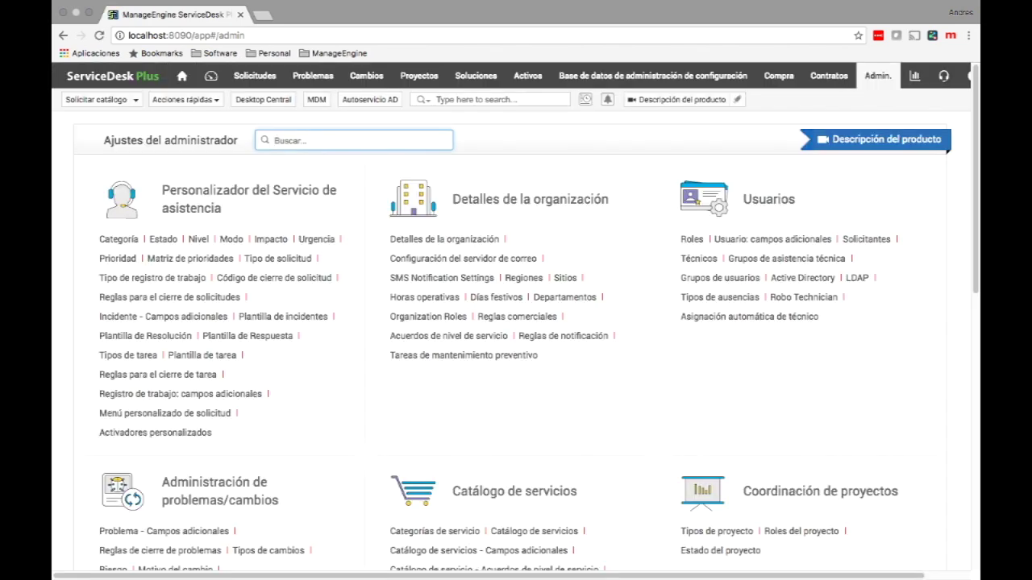
{"action": "scroll", "coordinate": [516, 322], "scroll_direction": "down", "scroll_amount": 4}
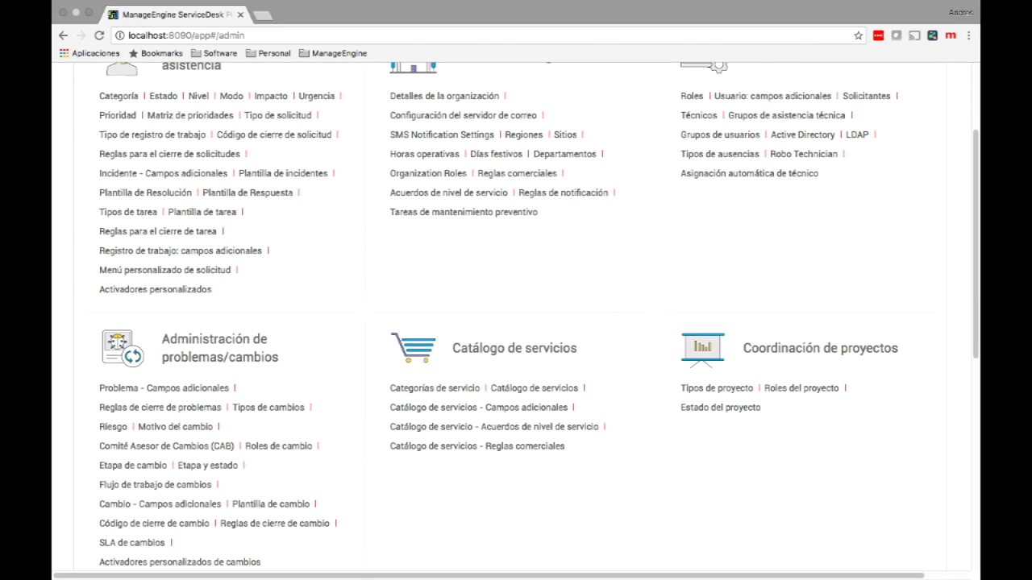
{"action": "scroll", "coordinate": [516, 322], "scroll_direction": "down", "scroll_amount": 2}
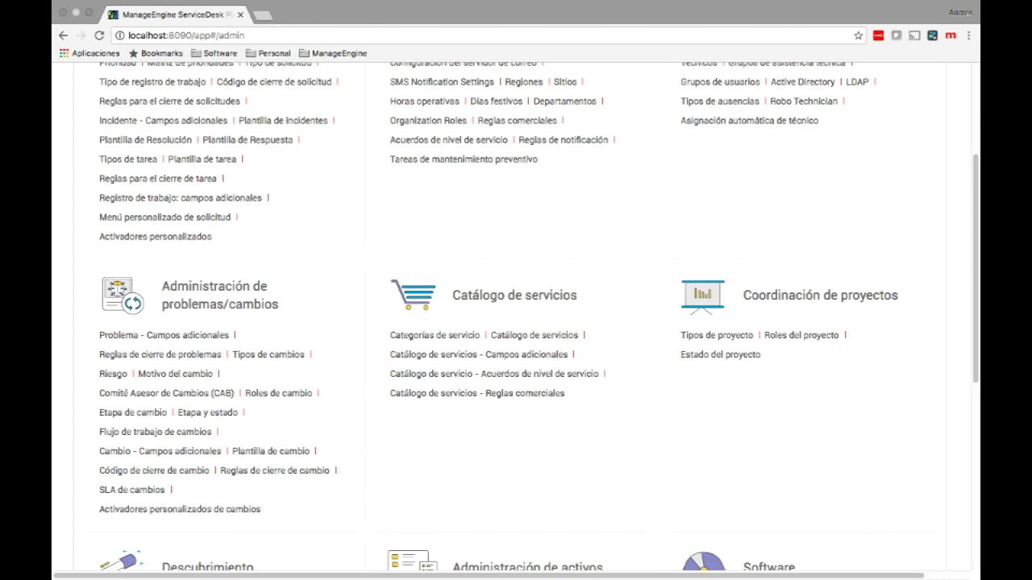
{"action": "left_click", "coordinate": [435, 334]}
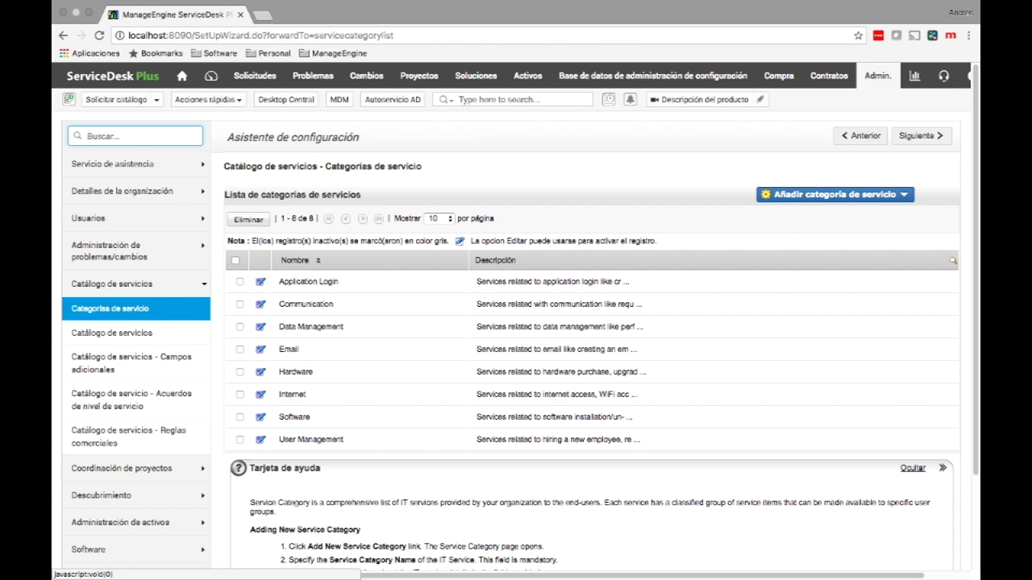
Step: Start a new IT service category named RRHH
{"action": "left_click", "coordinate": [835, 195]}
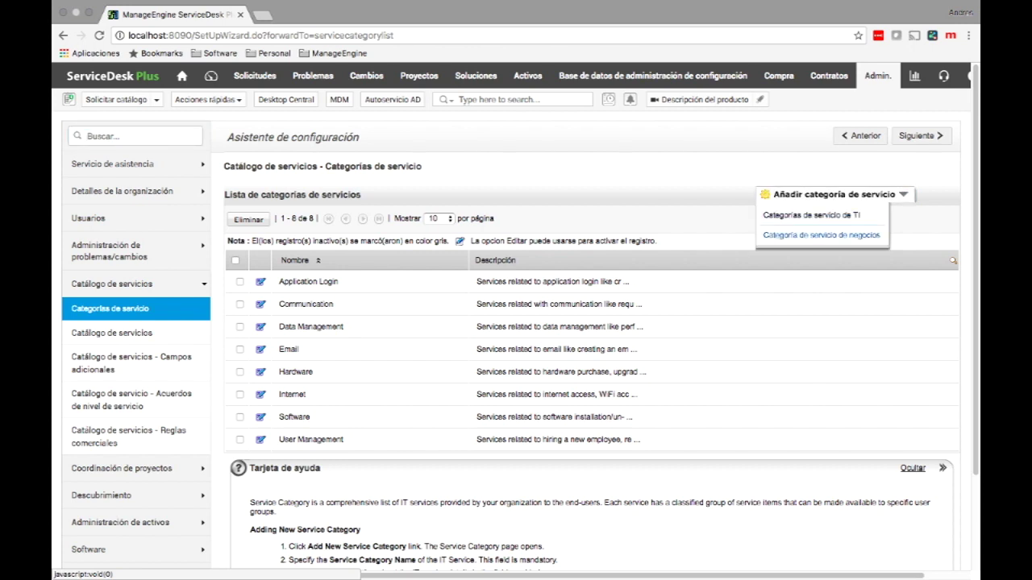
{"action": "left_click", "coordinate": [811, 215]}
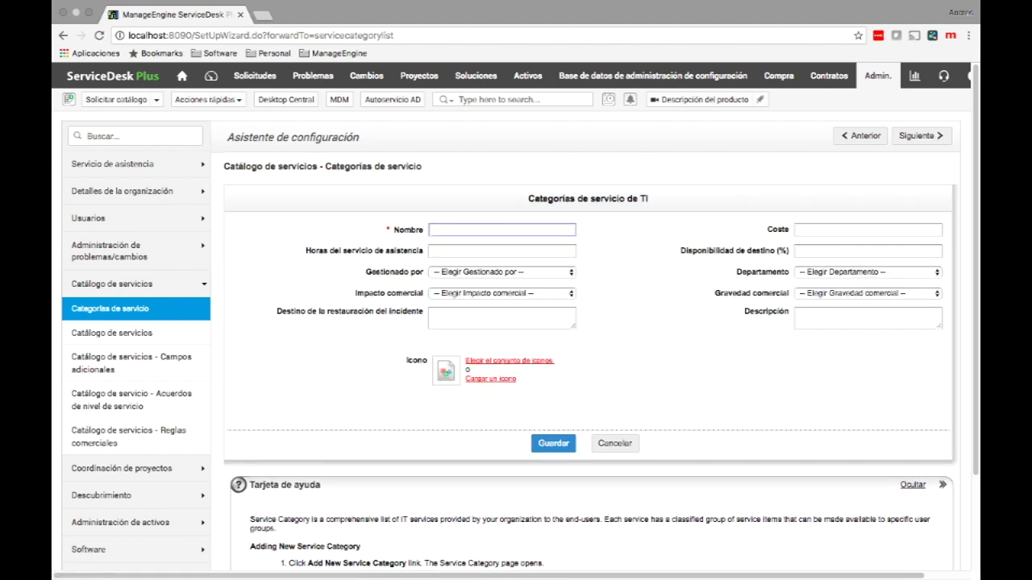
{"action": "type", "text": "RRHH"}
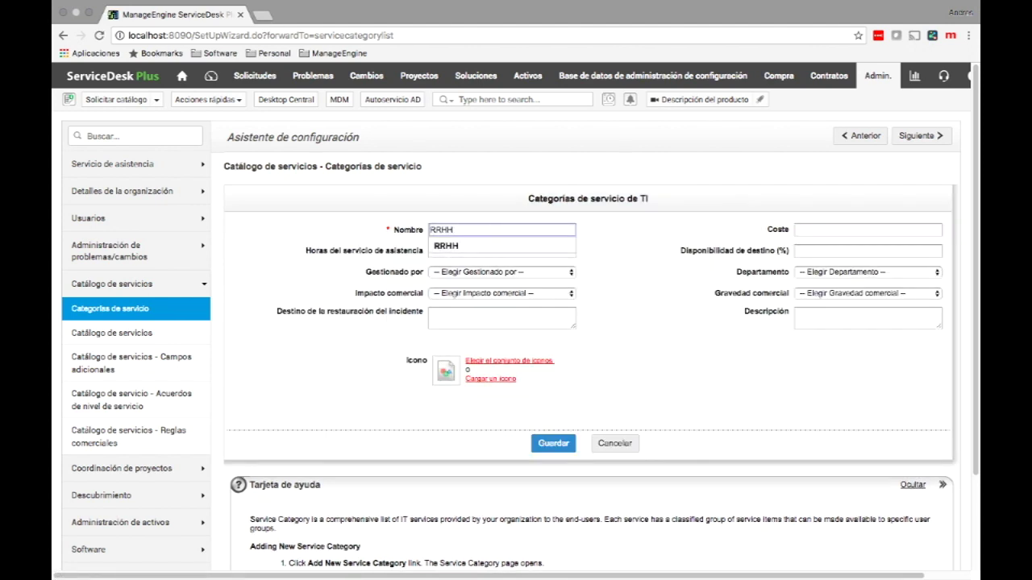
{"action": "key", "text": "Escape"}
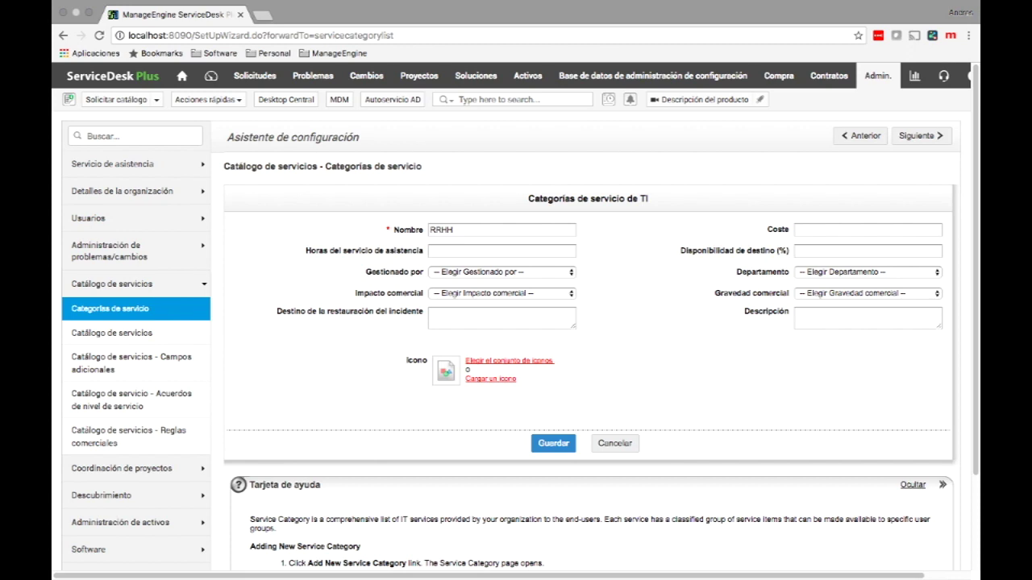
Step: Leave the manager and business impact fields unset and bring up the icon set for RRHH
{"action": "key", "text": "space"}
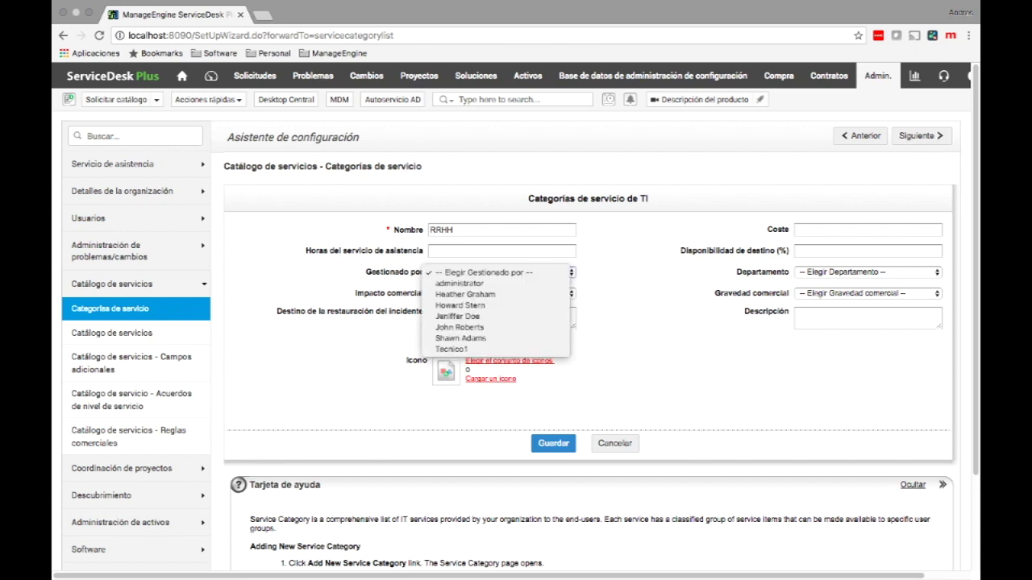
{"action": "key", "text": "Escape"}
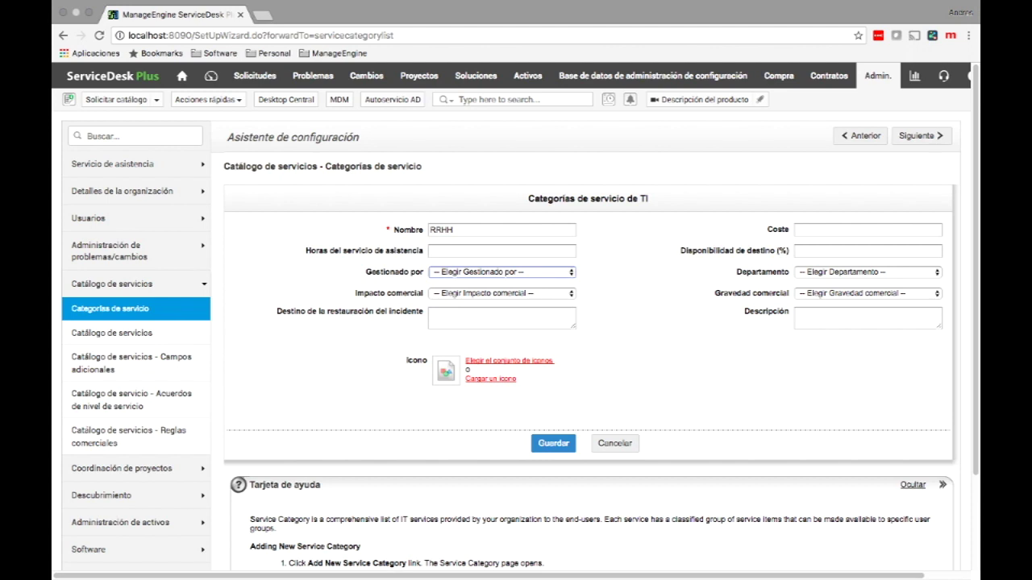
{"action": "key", "text": "Tab"}
{"action": "key", "text": "space"}
{"action": "key", "text": "Escape"}
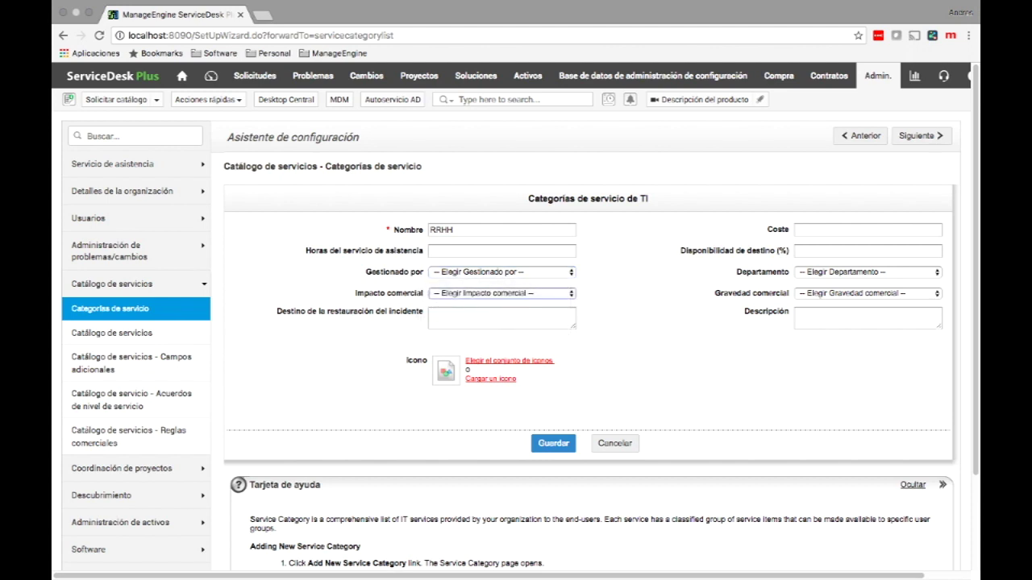
{"action": "key", "text": "Tab"}
{"action": "key", "text": "Tab"}
{"action": "key", "text": "Return"}
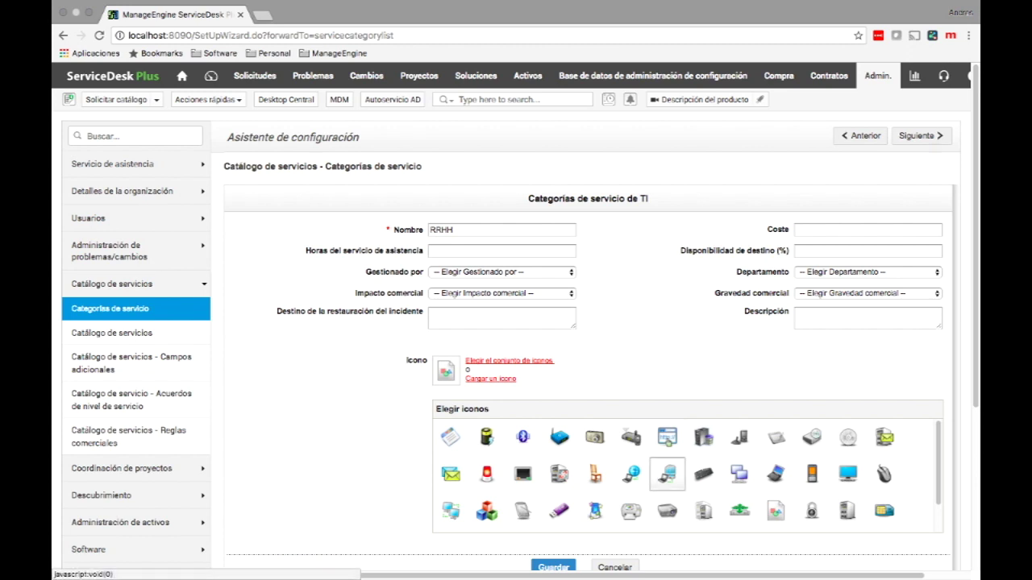
Step: Give RRHH the red siren icon and save the category
{"action": "scroll", "coordinate": [630, 440], "scroll_direction": "down", "scroll_amount": 3}
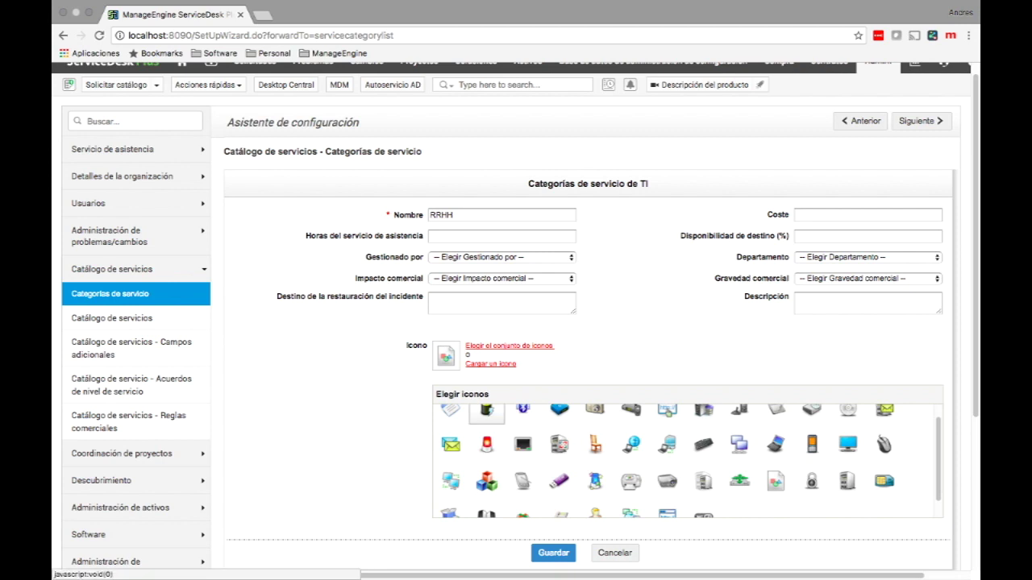
{"action": "left_click", "coordinate": [487, 444]}
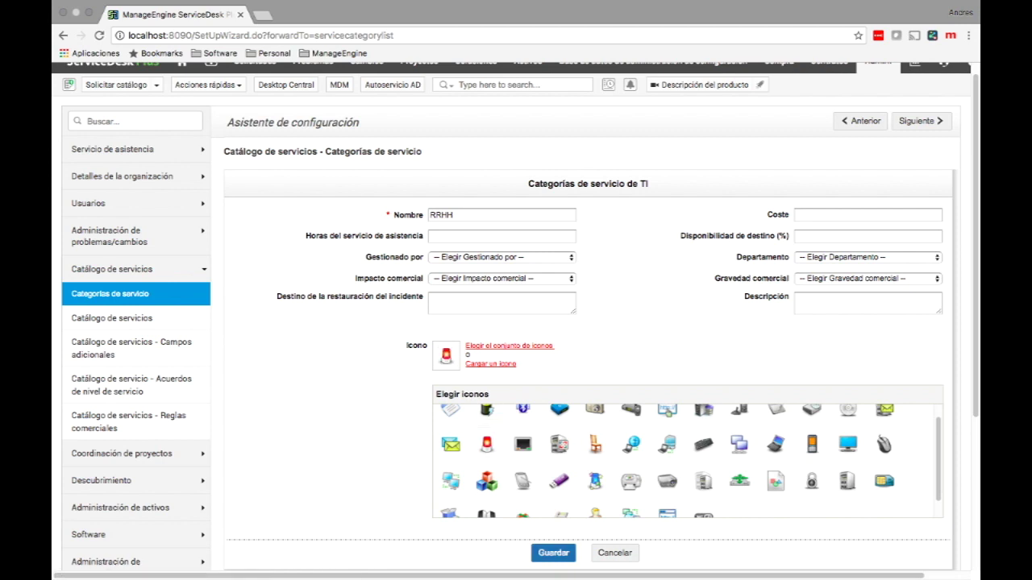
{"action": "left_click", "coordinate": [554, 553]}
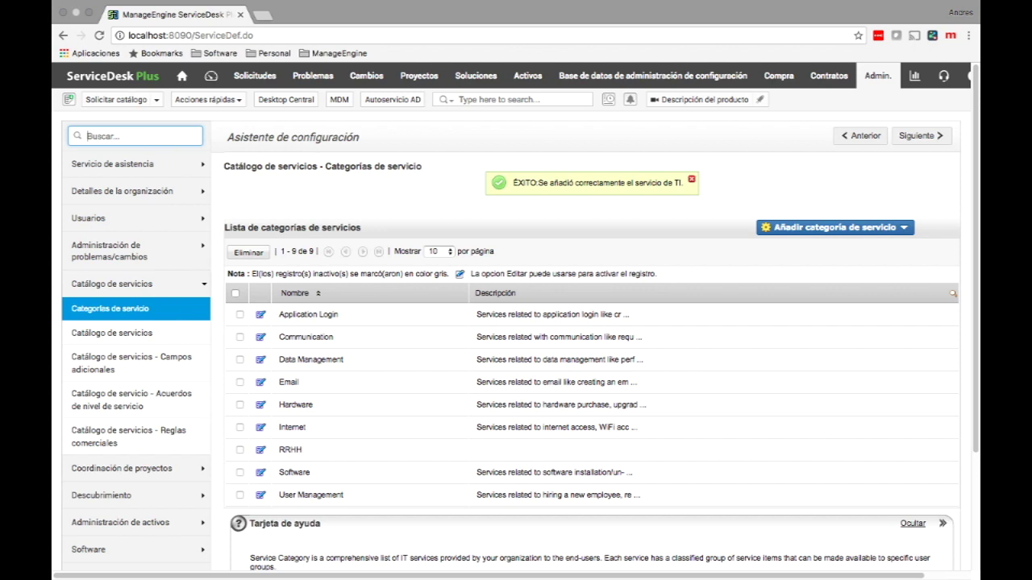
Step: Open a new service form on the RRHH row of the service catalog
{"action": "left_click", "coordinate": [111, 333]}
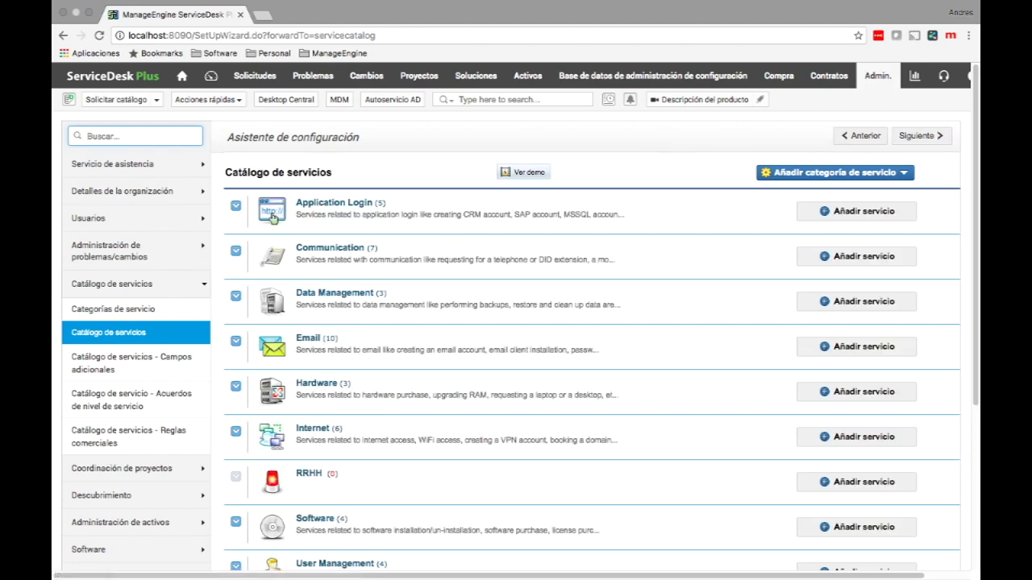
{"action": "scroll", "coordinate": [272, 218], "scroll_direction": "down", "scroll_amount": 2}
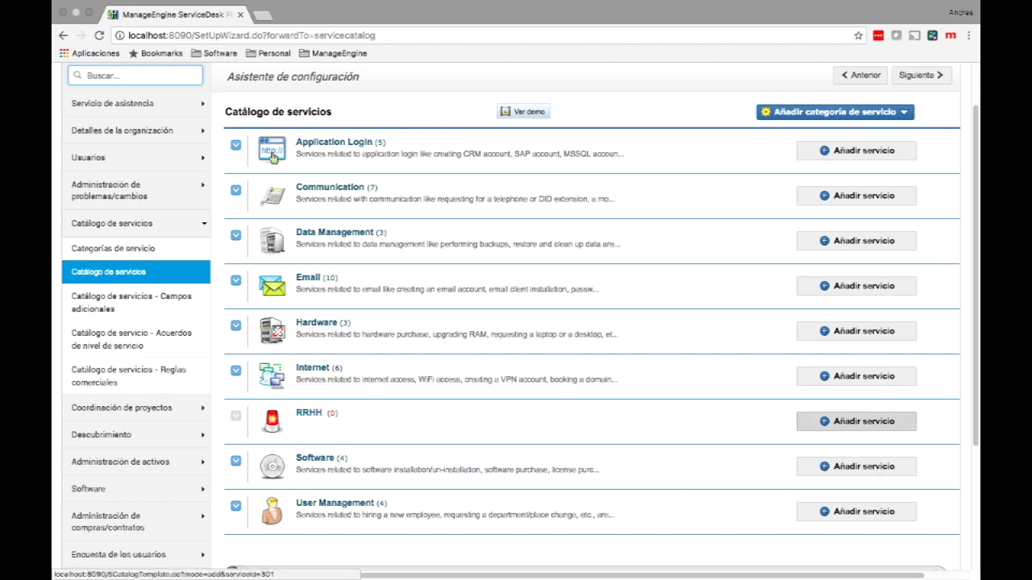
{"action": "left_click", "coordinate": [857, 421]}
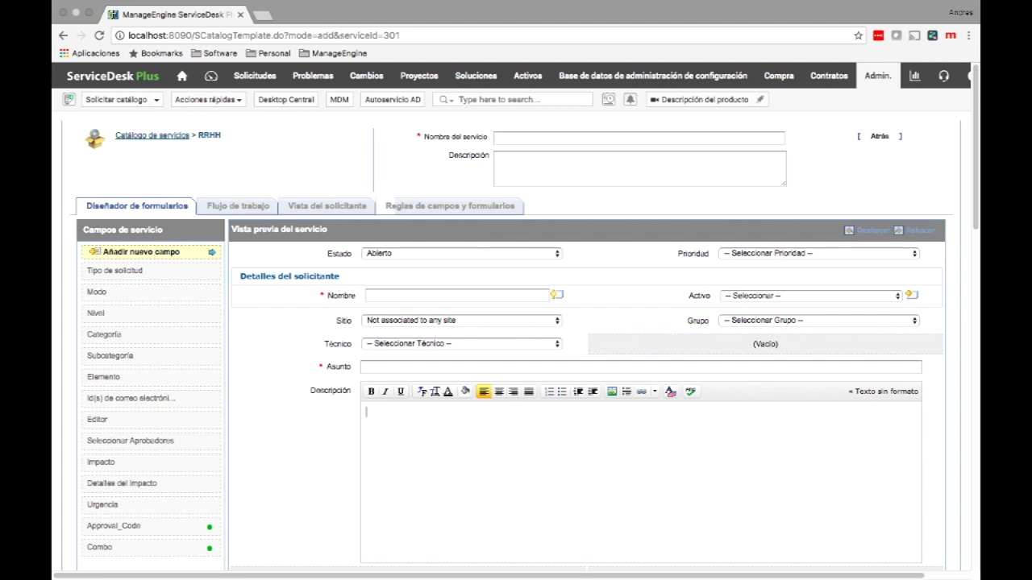
{"action": "scroll", "coordinate": [516, 323], "scroll_direction": "down", "scroll_amount": 2}
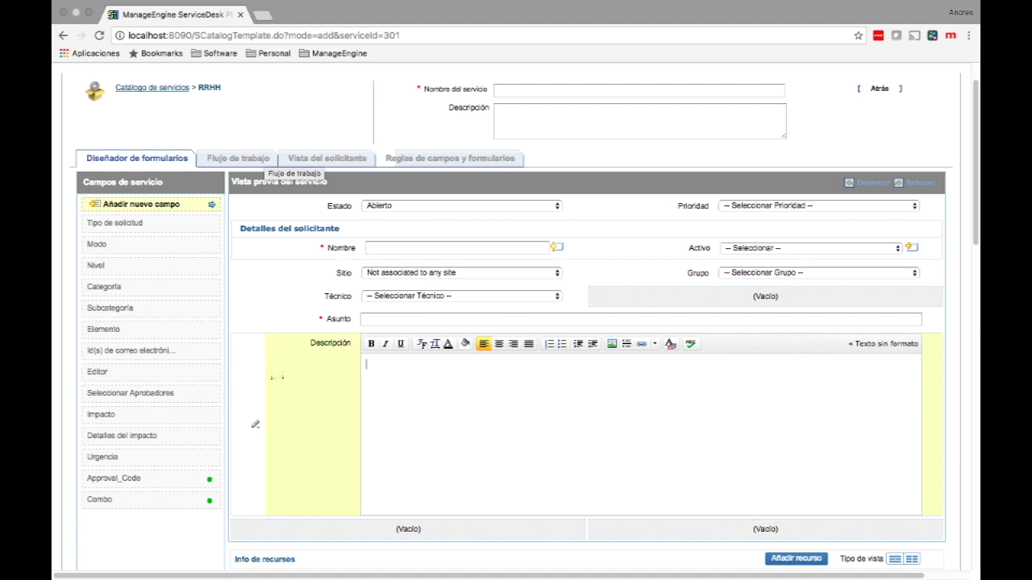
{"action": "scroll", "coordinate": [278, 410], "scroll_direction": "down", "scroll_amount": 1}
{"action": "scroll", "coordinate": [274, 410], "scroll_direction": "down", "scroll_amount": 1}
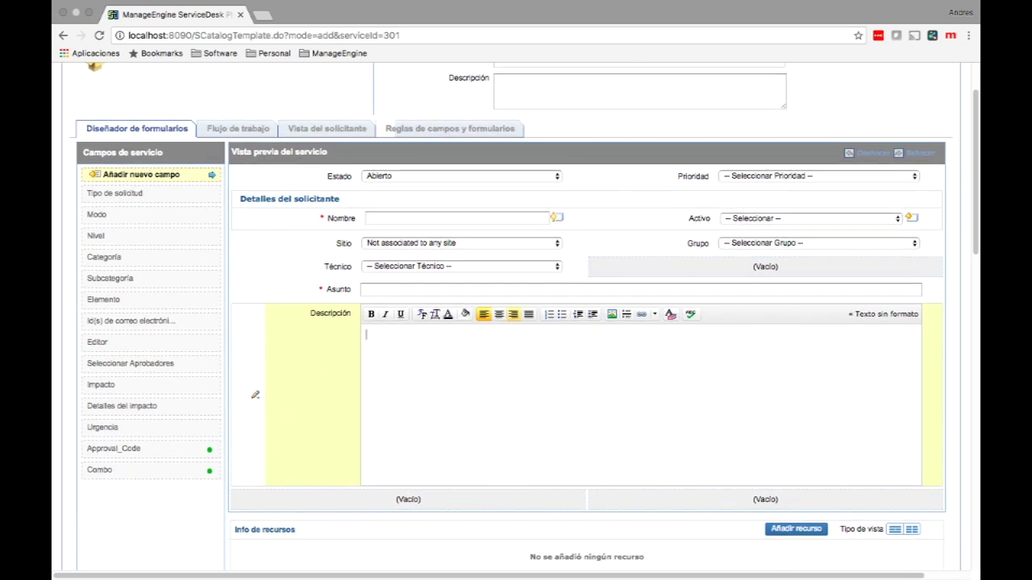
{"action": "left_click", "coordinate": [255, 267]}
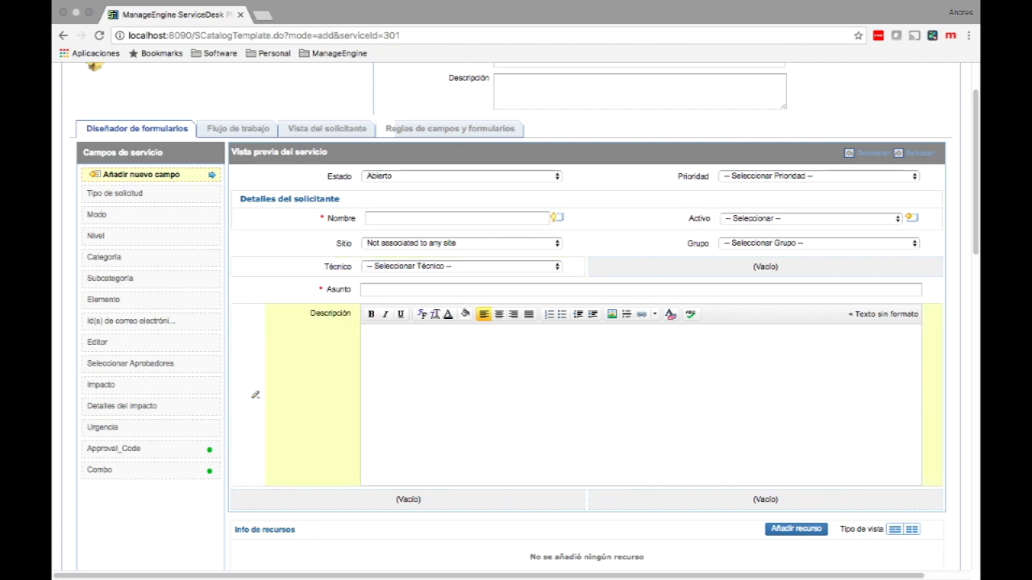
Step: Rearrange the form: requester details up, Técnico in the right column, Approval_Code added
{"action": "left_click_drag", "start_coordinate": [319, 202], "coordinate": [327, 177]}
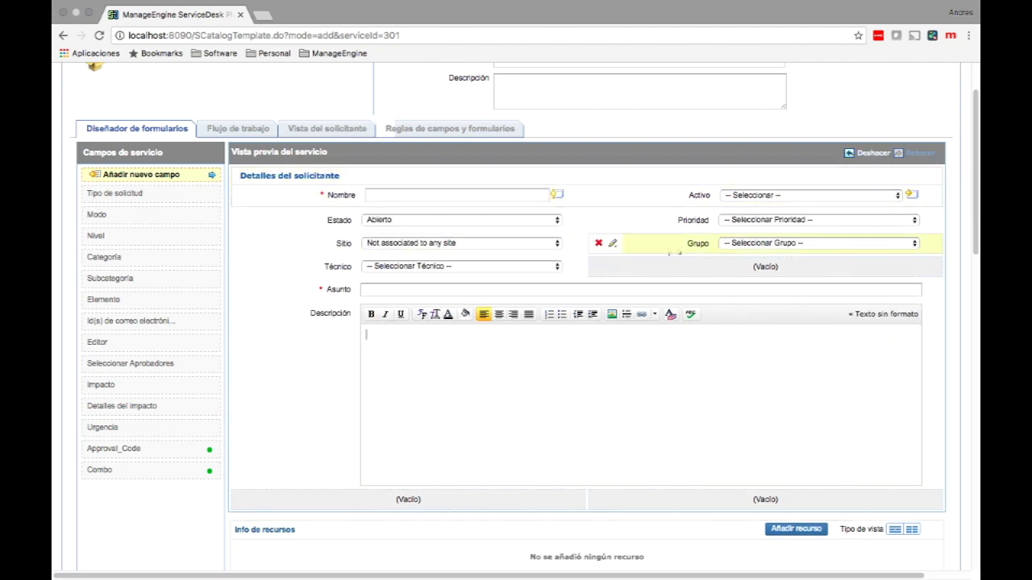
{"action": "left_click_drag", "start_coordinate": [339, 268], "coordinate": [709, 274]}
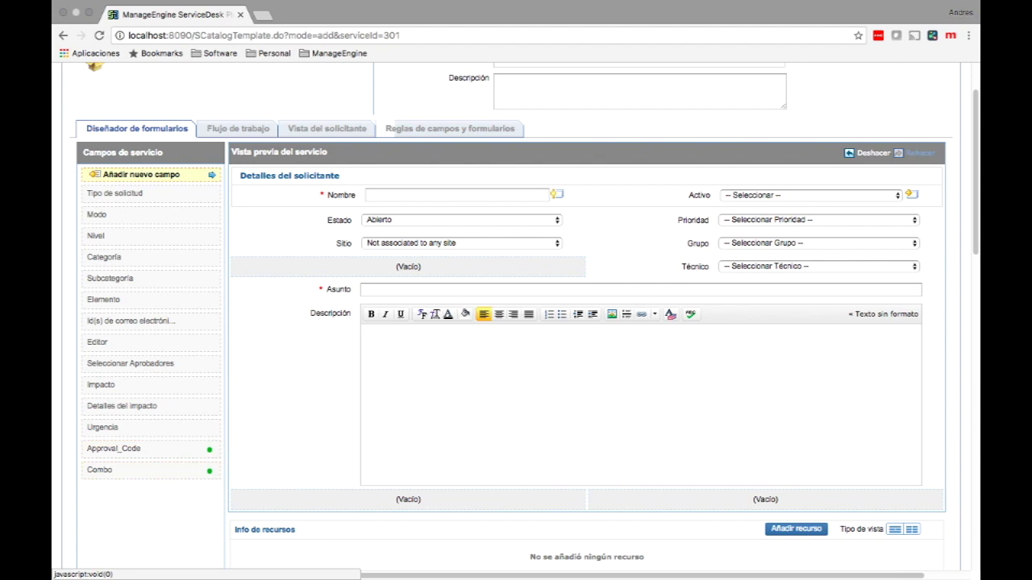
{"action": "left_click_drag", "start_coordinate": [113, 448], "coordinate": [355, 270]}
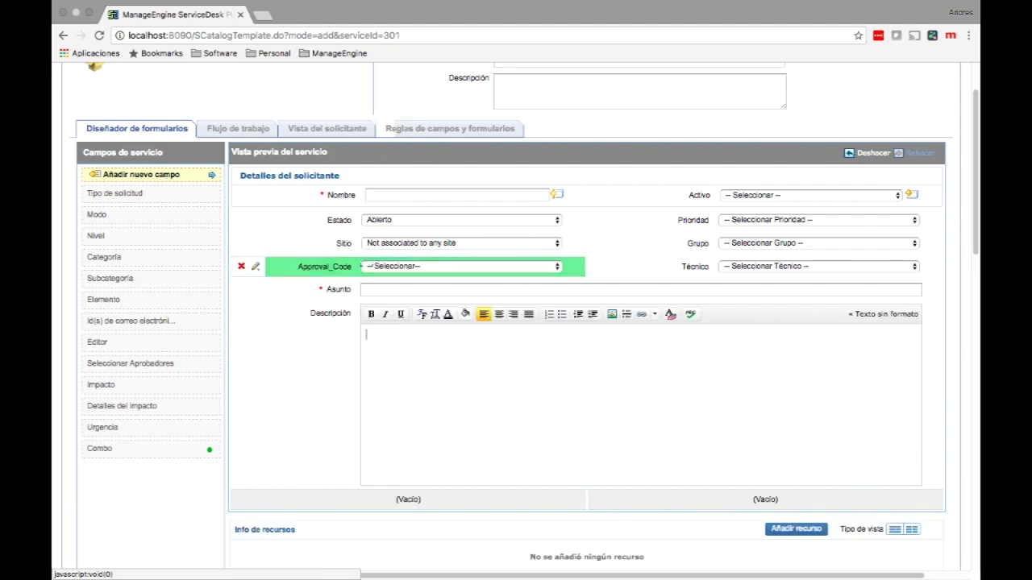
{"action": "scroll", "coordinate": [322, 363], "scroll_direction": "down", "scroll_amount": 3}
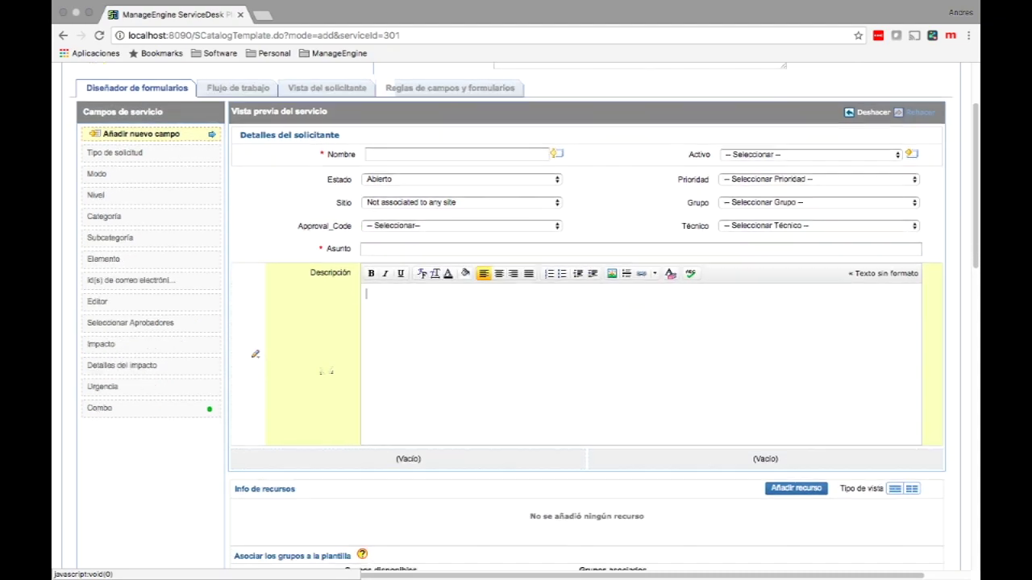
{"action": "scroll", "coordinate": [326, 371], "scroll_direction": "down", "scroll_amount": 2}
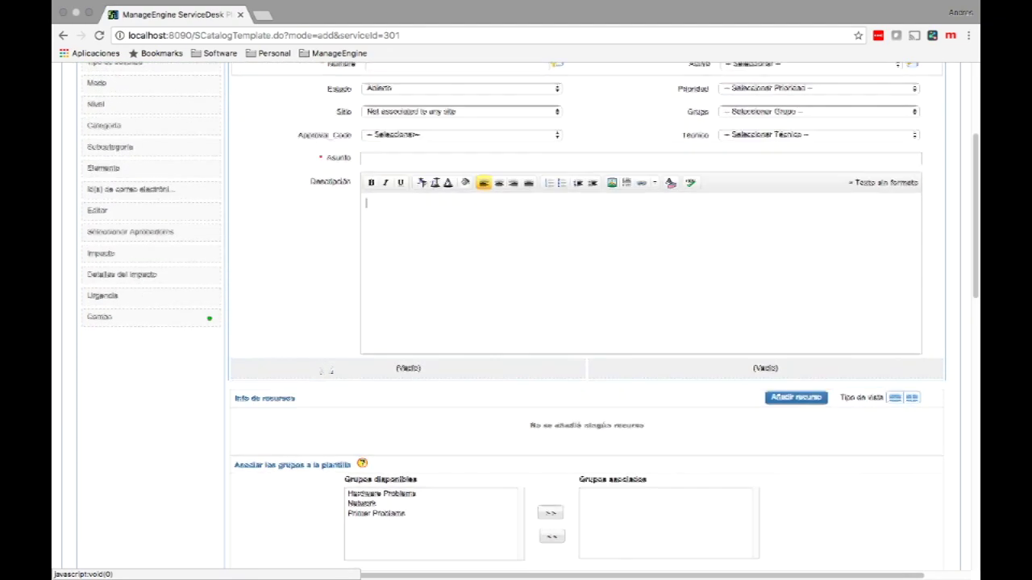
{"action": "scroll", "coordinate": [327, 371], "scroll_direction": "down", "scroll_amount": 2}
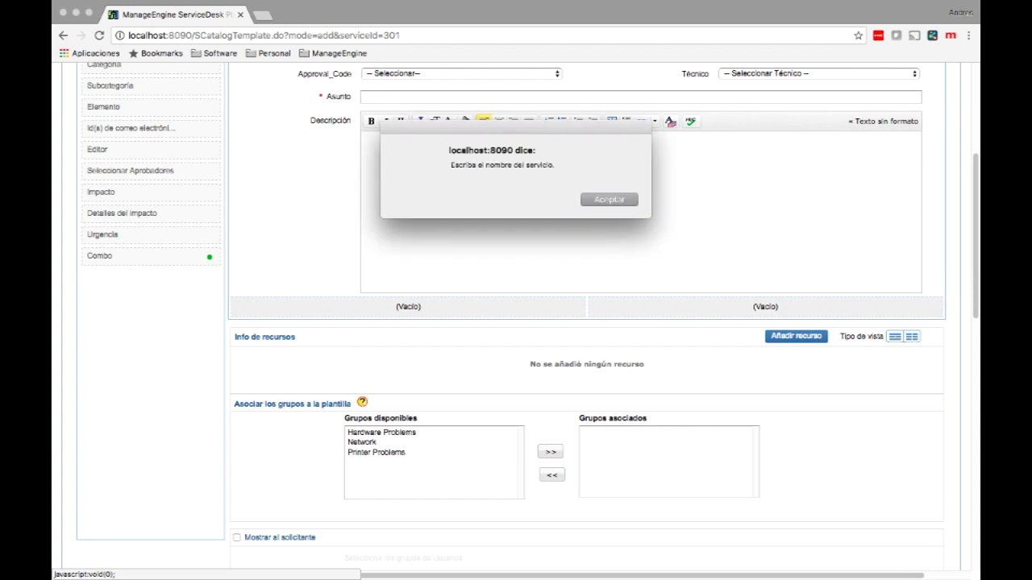
Step: Dismiss the missing-name alert and name the service 'Problemas con el rol de pagos'
{"action": "key", "text": "Return"}
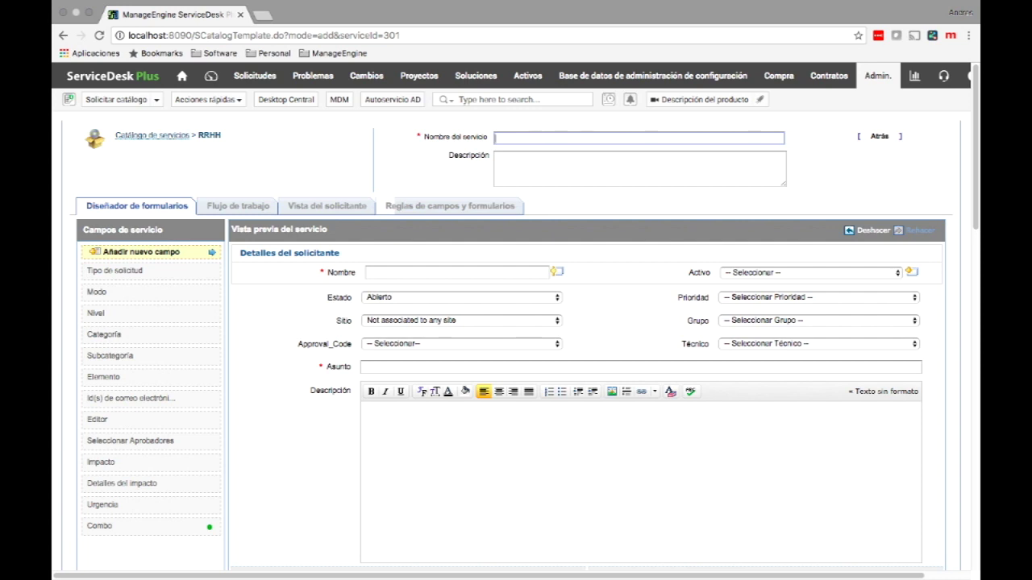
{"action": "type", "text": "Problemas con el rol de humanos"}
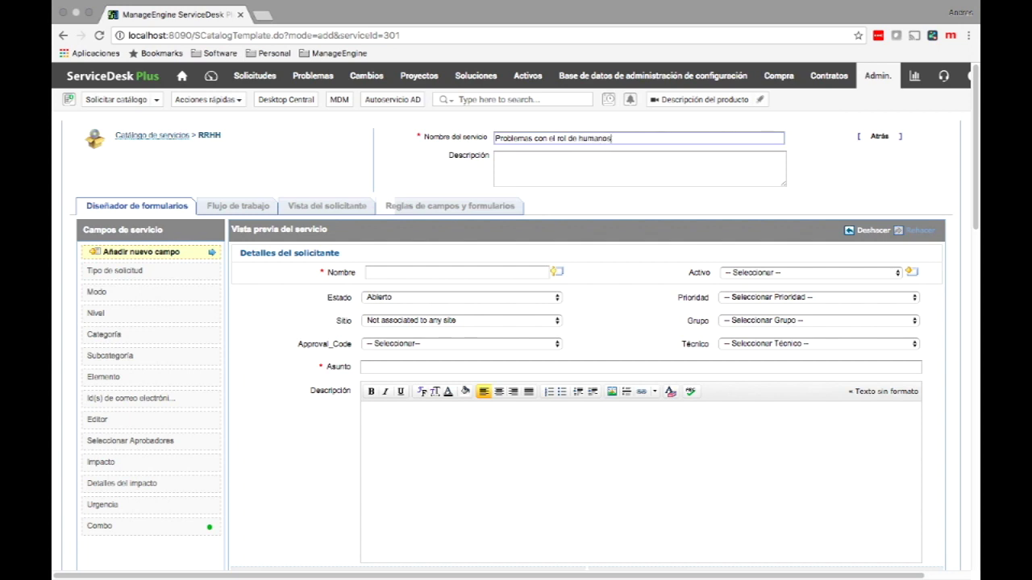
{"action": "key", "text": "BackSpace"}
{"action": "key", "text": "BackSpace"}
{"action": "key", "text": "BackSpace"}
{"action": "key", "text": "BackSpace"}
{"action": "key", "text": "BackSpace"}
{"action": "key", "text": "BackSpace"}
{"action": "key", "text": "BackSpace"}
{"action": "type", "text": "pagos"}
{"action": "scroll", "coordinate": [516, 322], "scroll_direction": "down", "scroll_amount": 10}
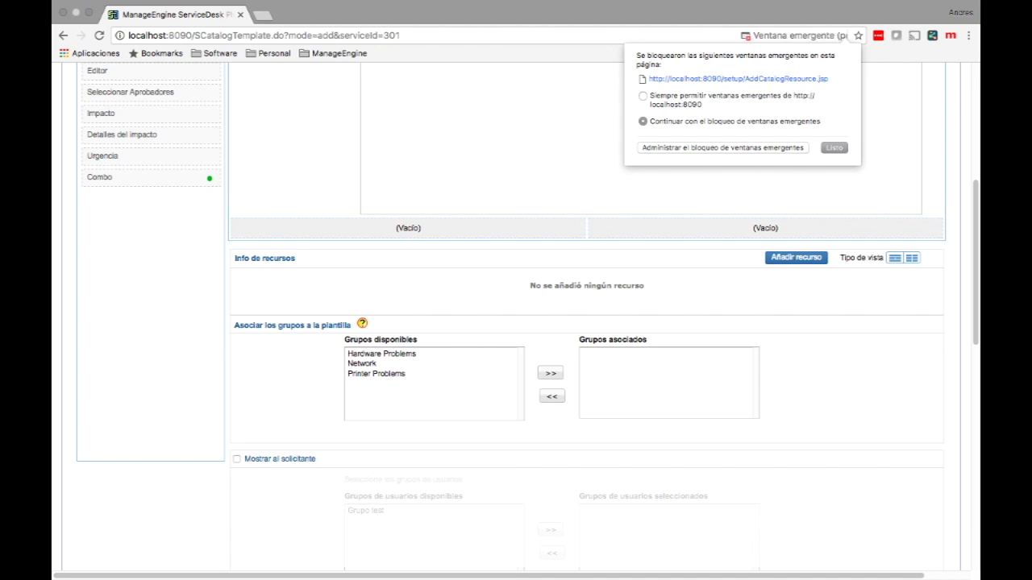
Step: Allow the add-resource pop-up and title the resource 'En seccion del rol de pagos tiene problemas'
{"action": "left_click", "coordinate": [738, 78]}
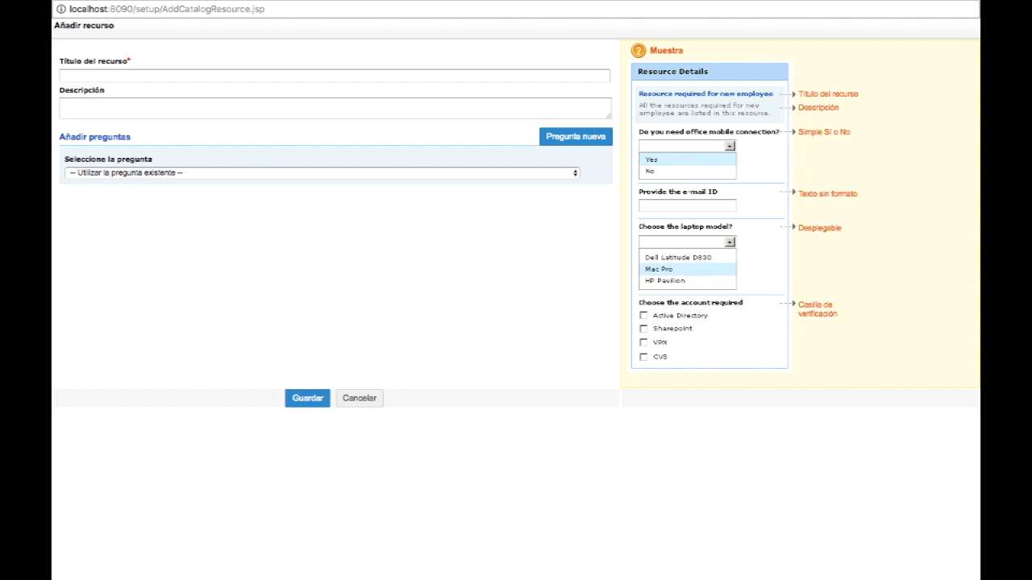
{"action": "left_click", "coordinate": [323, 75]}
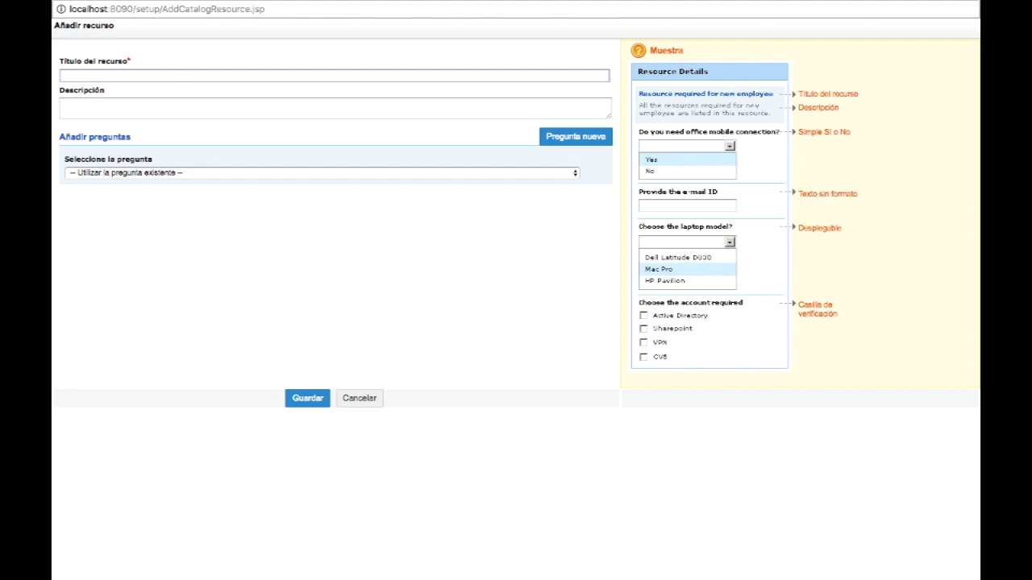
{"action": "type", "text": "En seccion del rol de pagos tiene "}
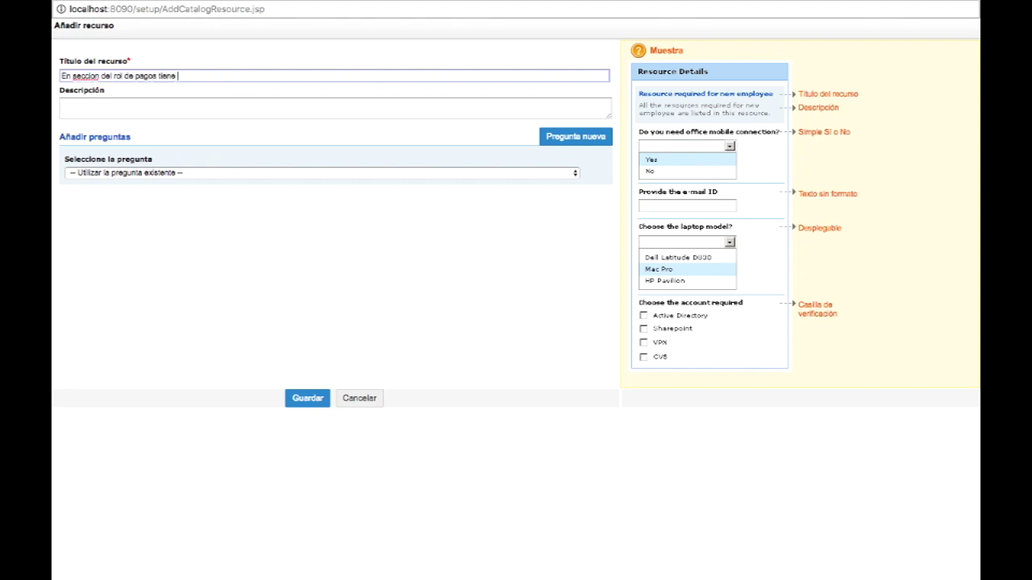
{"action": "type", "text": "problemas"}
{"action": "left_click", "coordinate": [323, 172]}
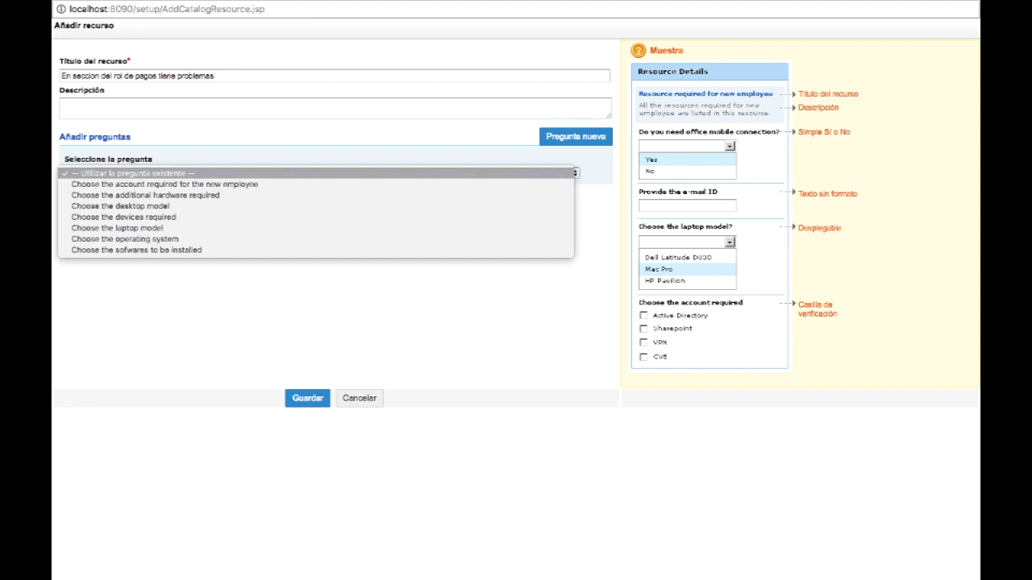
{"action": "key", "text": "Escape"}
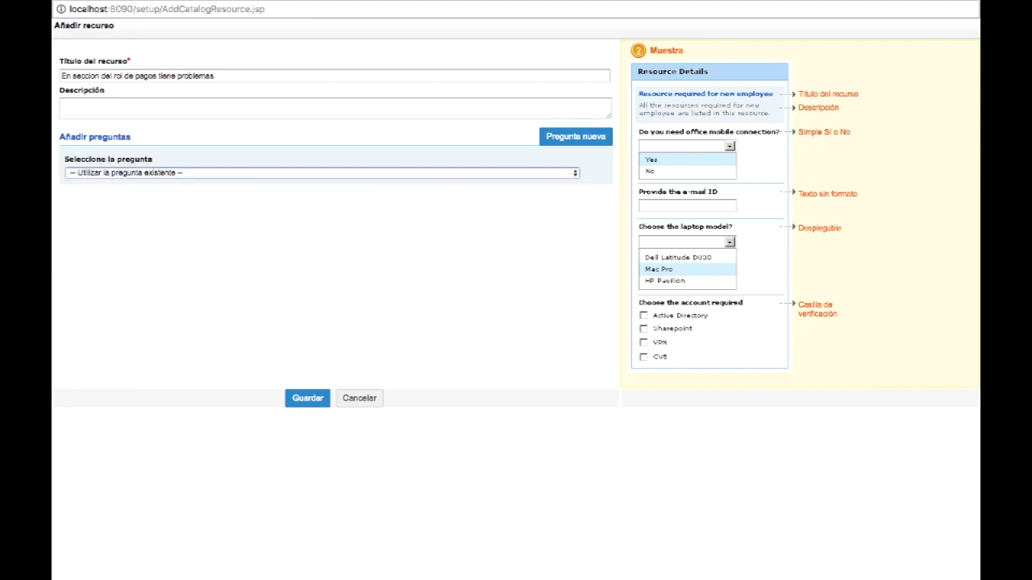
{"action": "left_click", "coordinate": [575, 136]}
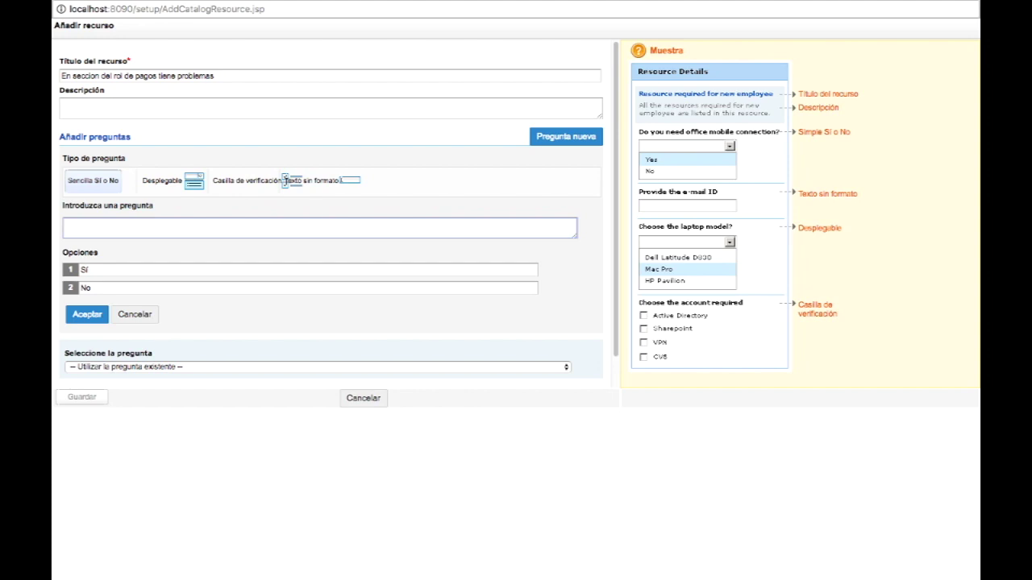
Step: Enter the question 'Secciones del rol de pagos' and make it a checkbox question
{"action": "type", "text": "Seccion"}
{"action": "key", "text": "BackSpace"}
{"action": "type", "text": "es del rol de pagos"}
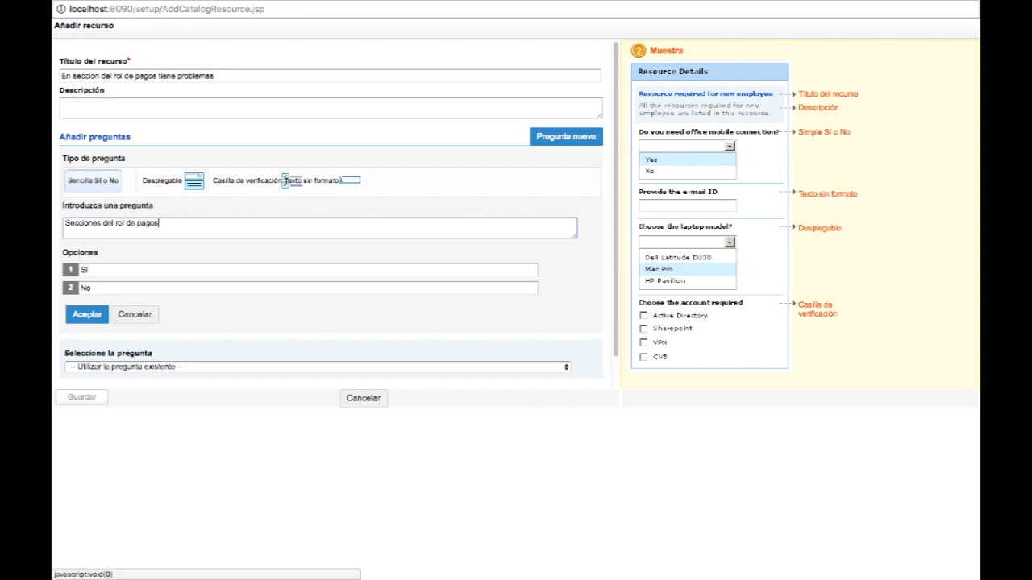
{"action": "left_click", "coordinate": [166, 179]}
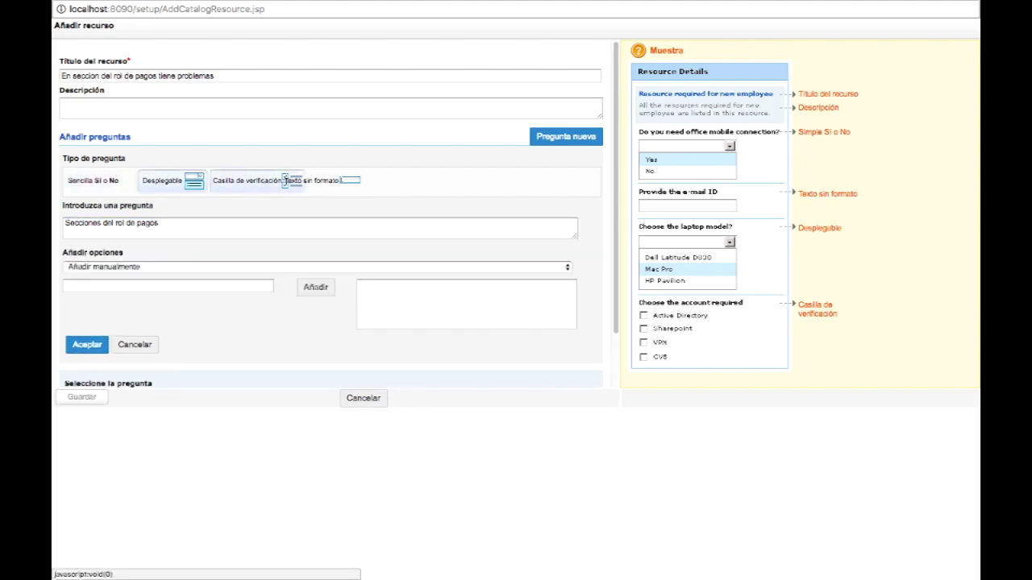
{"action": "left_click", "coordinate": [285, 179]}
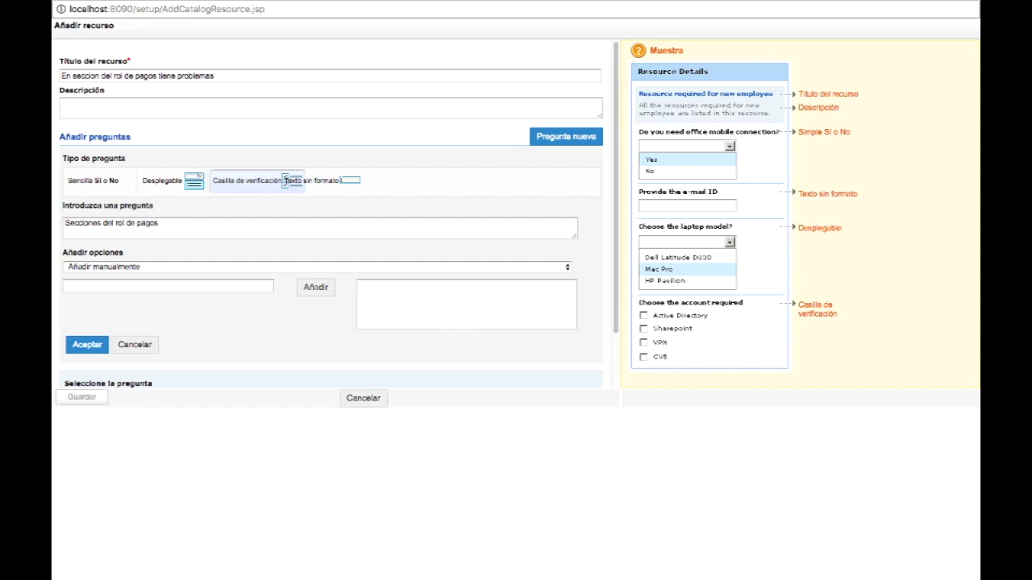
{"action": "left_click", "coordinate": [292, 179]}
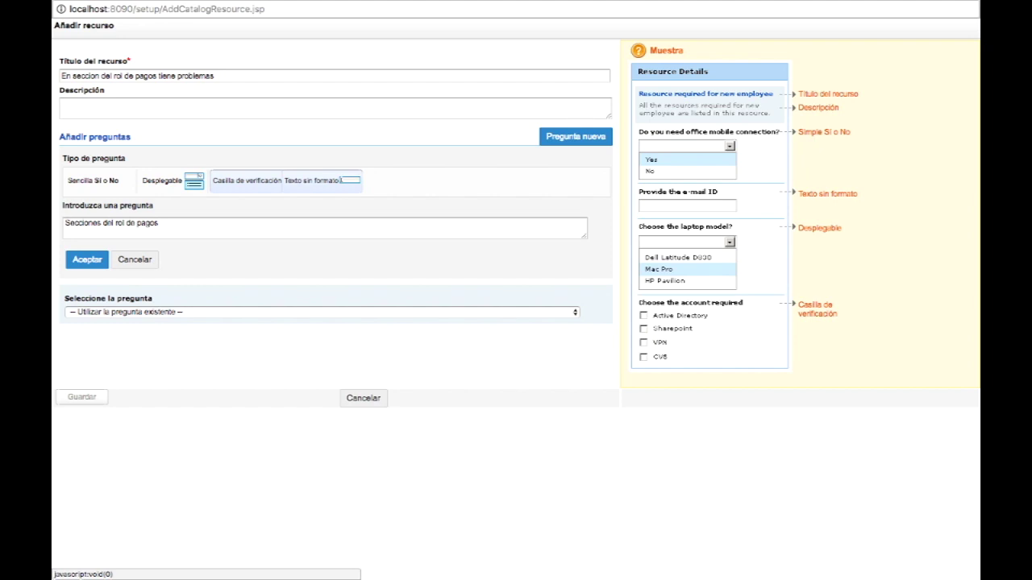
{"action": "left_click", "coordinate": [292, 181]}
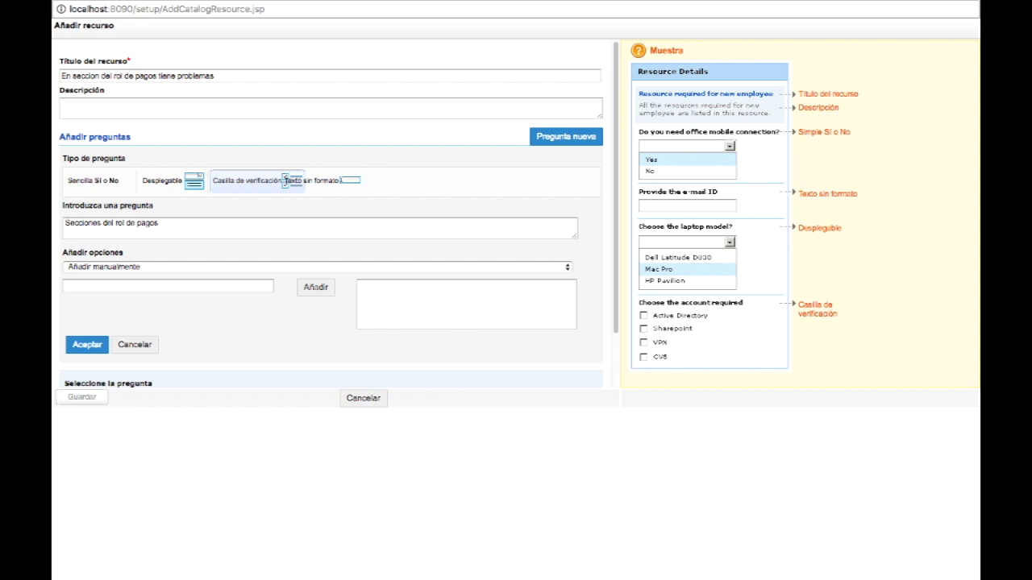
{"action": "left_click", "coordinate": [315, 267]}
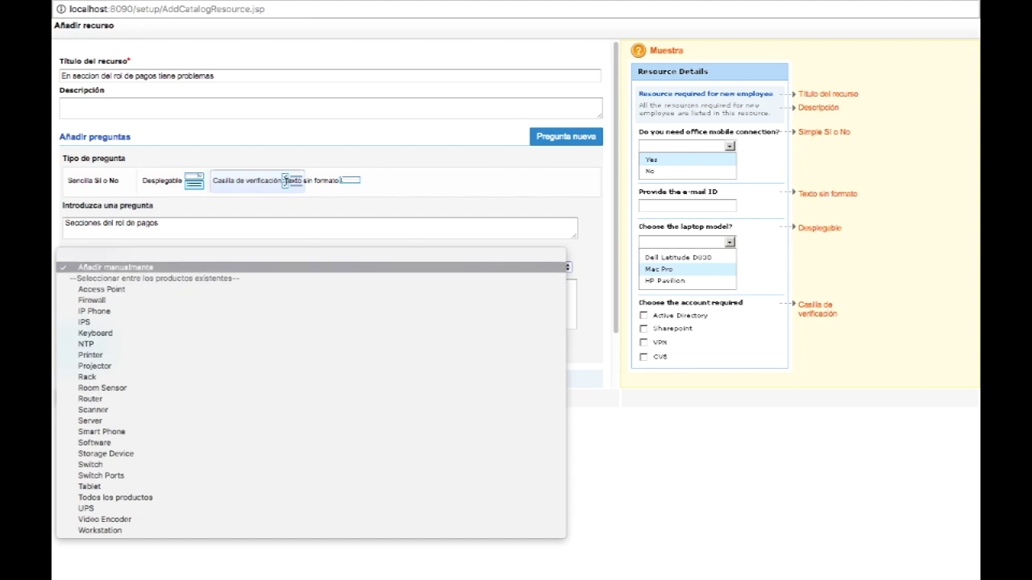
{"action": "key", "text": "Return"}
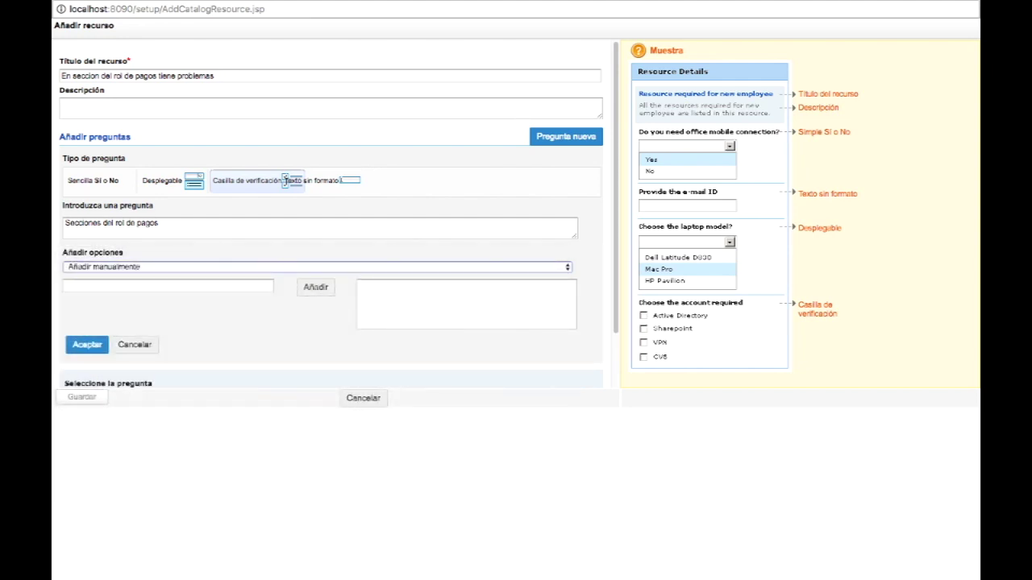
Step: Add the options Encabezado, Datos personales and Descripcion
{"action": "left_click", "coordinate": [121, 285]}
{"action": "type", "text": "Encabezado"}
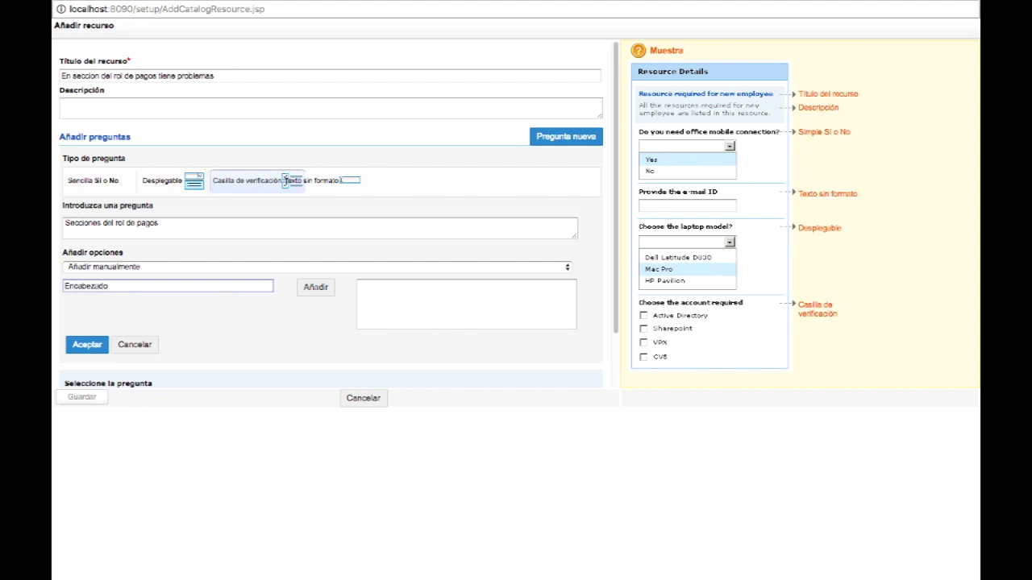
{"action": "left_click", "coordinate": [315, 287]}
{"action": "type", "text": "D"}
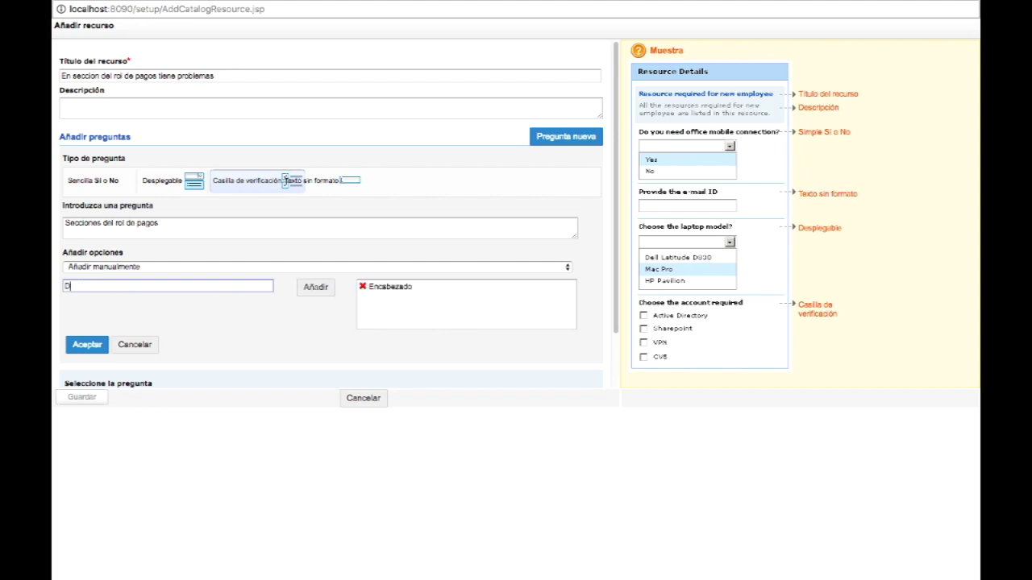
{"action": "type", "text": "atos personales"}
{"action": "left_click", "coordinate": [315, 287]}
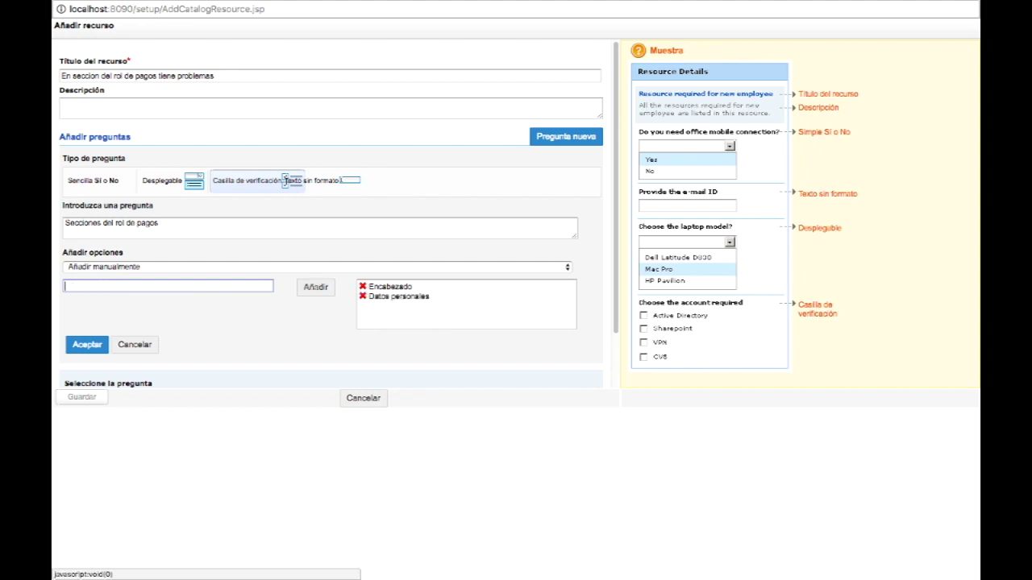
{"action": "type", "text": "Dxfripcio"}
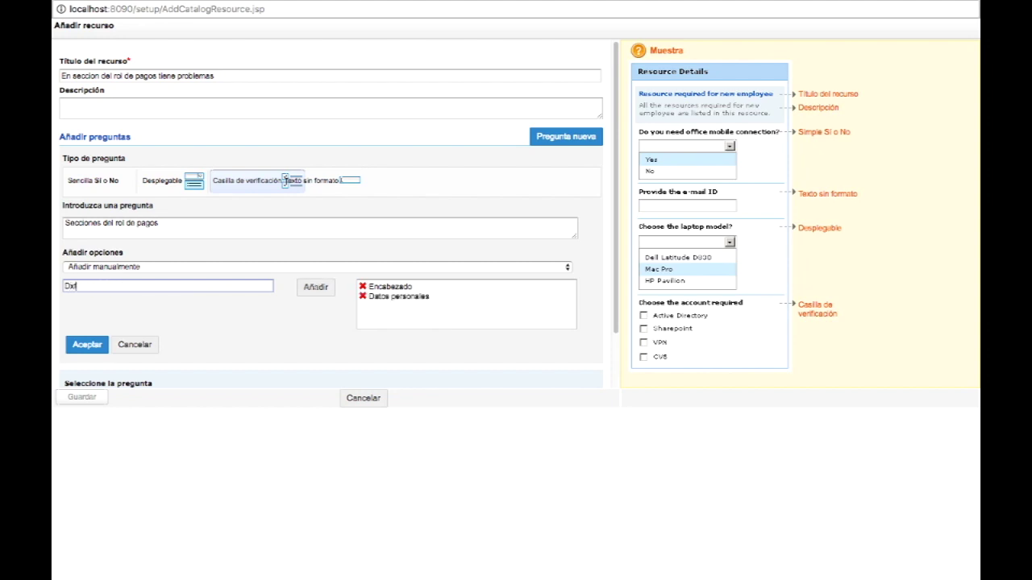
{"action": "key", "text": "BackSpace"}
{"action": "key", "text": "BackSpace"}
{"action": "key", "text": "BackSpace"}
{"action": "key", "text": "BackSpace"}
{"action": "key", "text": "BackSpace"}
{"action": "key", "text": "BackSpace"}
{"action": "key", "text": "BackSpace"}
{"action": "key", "text": "BackSpace"}
{"action": "type", "text": "escripcion"}
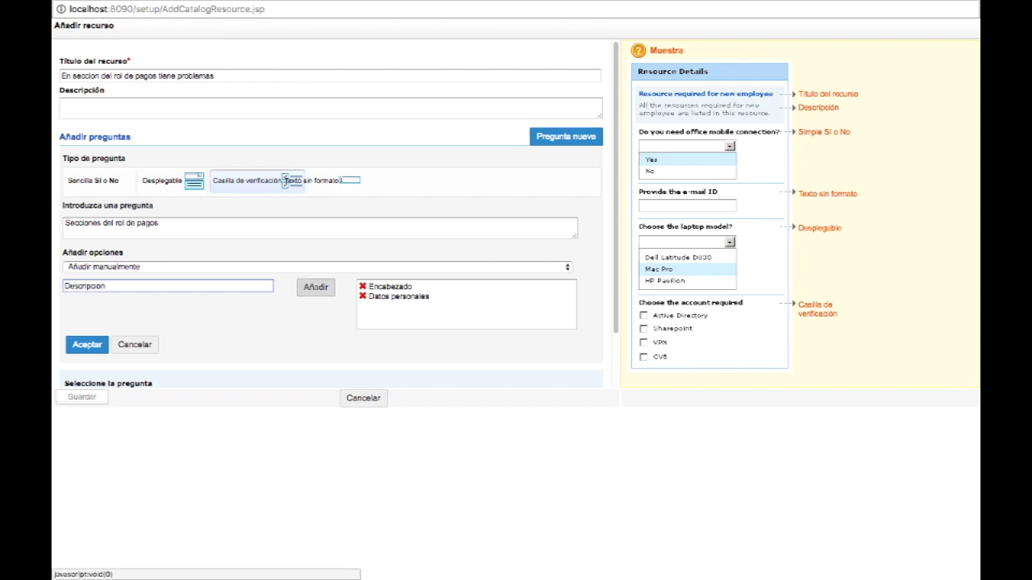
{"action": "left_click", "coordinate": [315, 287]}
Step: Add the options Monto and Firma, then save the question
{"action": "type", "text": "MOnto"}
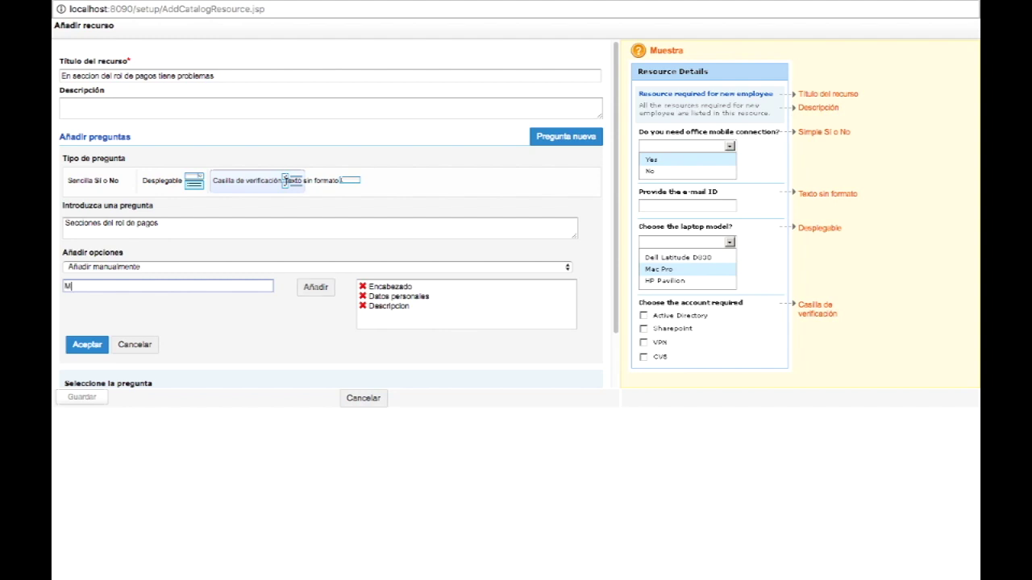
{"action": "key", "text": "BackSpace"}
{"action": "key", "text": "BackSpace"}
{"action": "key", "text": "BackSpace"}
{"action": "key", "text": "BackSpace"}
{"action": "type", "text": "onto"}
{"action": "left_click", "coordinate": [315, 288]}
{"action": "type", "text": "Forma"}
{"action": "key", "text": "BackSpace"}
{"action": "key", "text": "BackSpace"}
{"action": "key", "text": "BackSpace"}
{"action": "key", "text": "BackSpace"}
{"action": "type", "text": "irma"}
{"action": "left_click", "coordinate": [315, 288]}
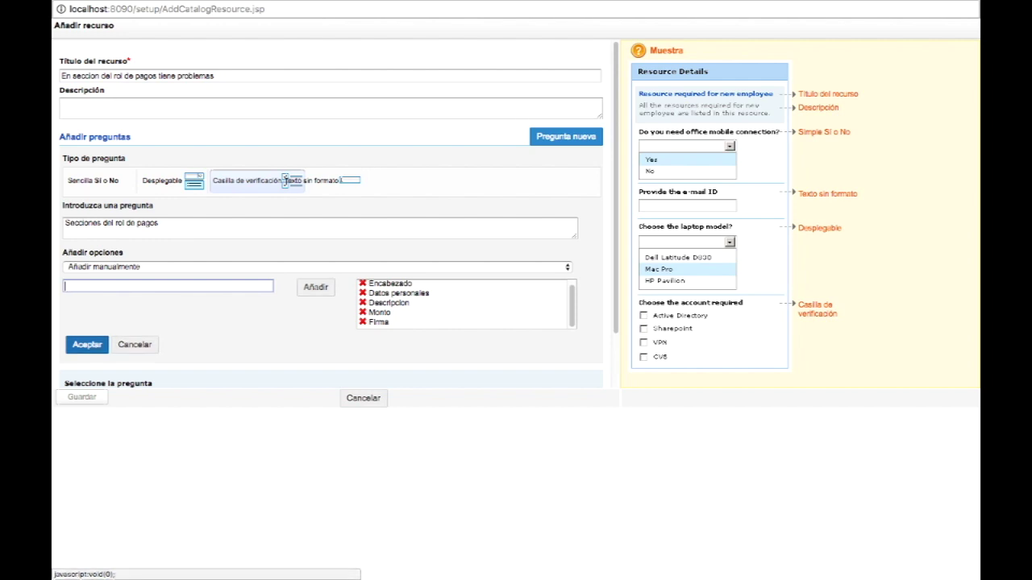
{"action": "left_click", "coordinate": [88, 344]}
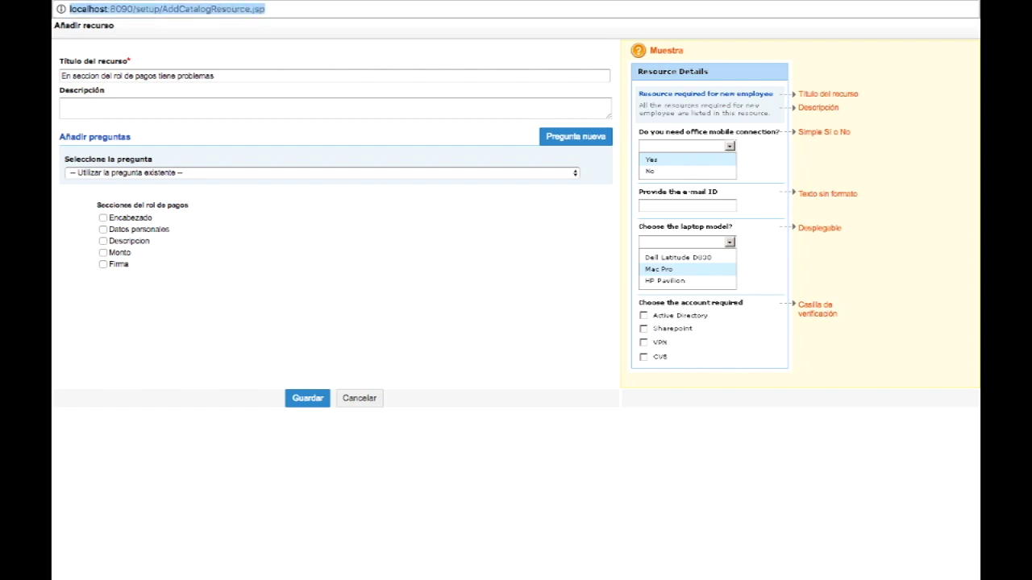
Step: Return to the template page, review resources and group lists, and save the template
{"action": "key", "text": "ctrl+Up"}
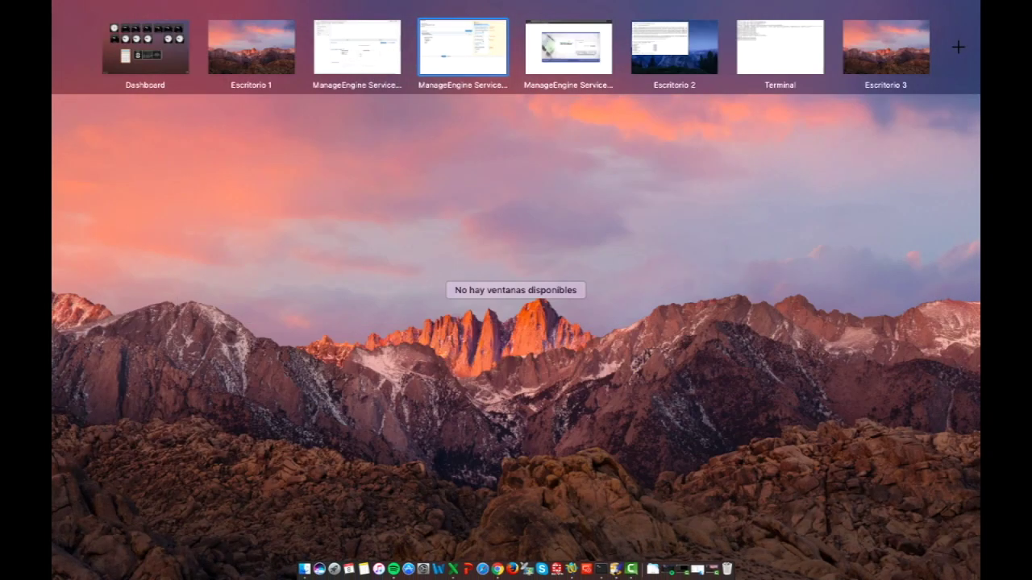
{"action": "left_click", "coordinate": [460, 46]}
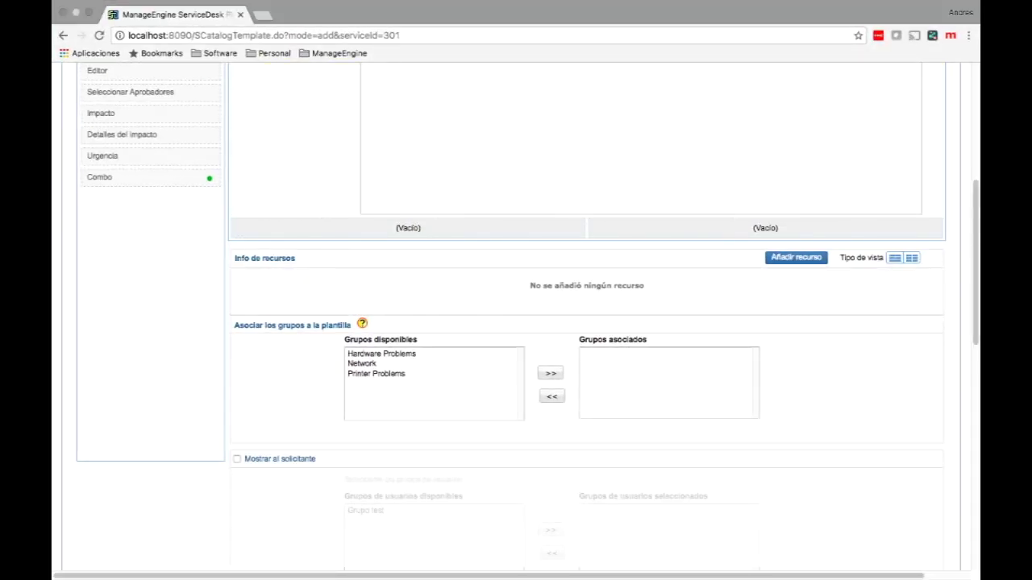
{"action": "scroll", "coordinate": [516, 322], "scroll_direction": "down", "scroll_amount": 5}
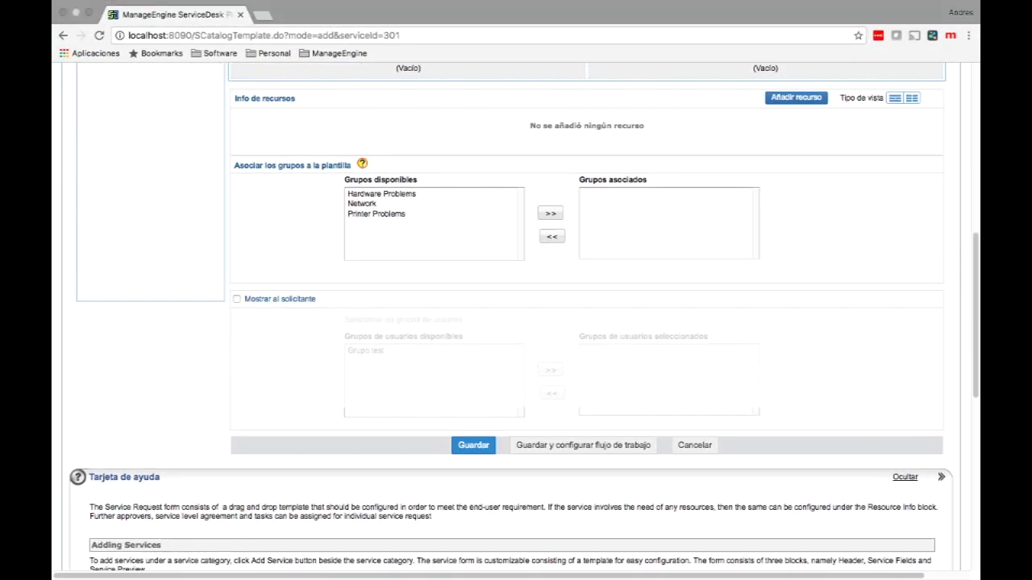
{"action": "scroll", "coordinate": [516, 323], "scroll_direction": "up", "scroll_amount": 6}
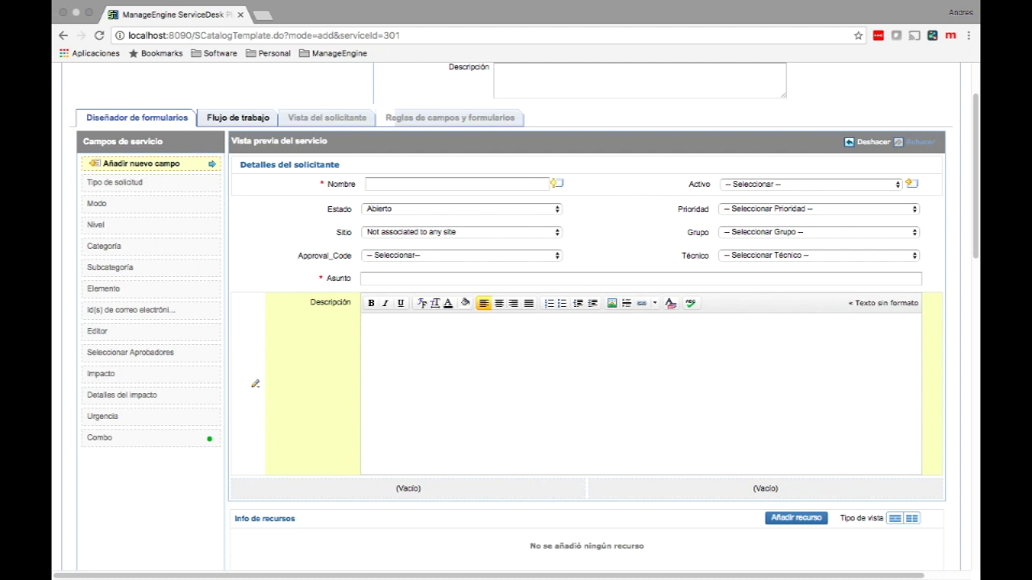
{"action": "scroll", "coordinate": [516, 322], "scroll_direction": "down", "scroll_amount": 3}
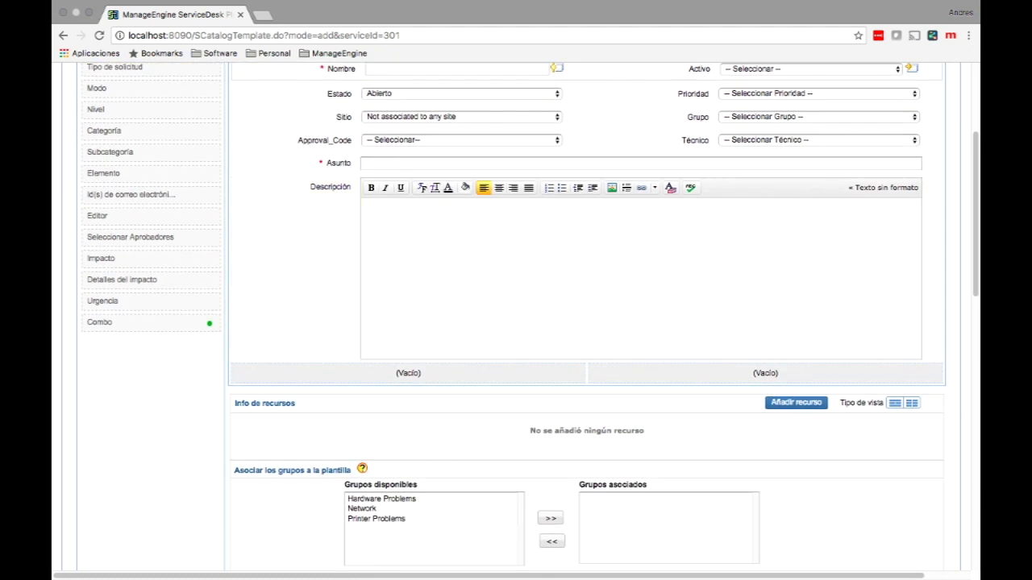
{"action": "scroll", "coordinate": [524, 316], "scroll_direction": "down", "scroll_amount": 1}
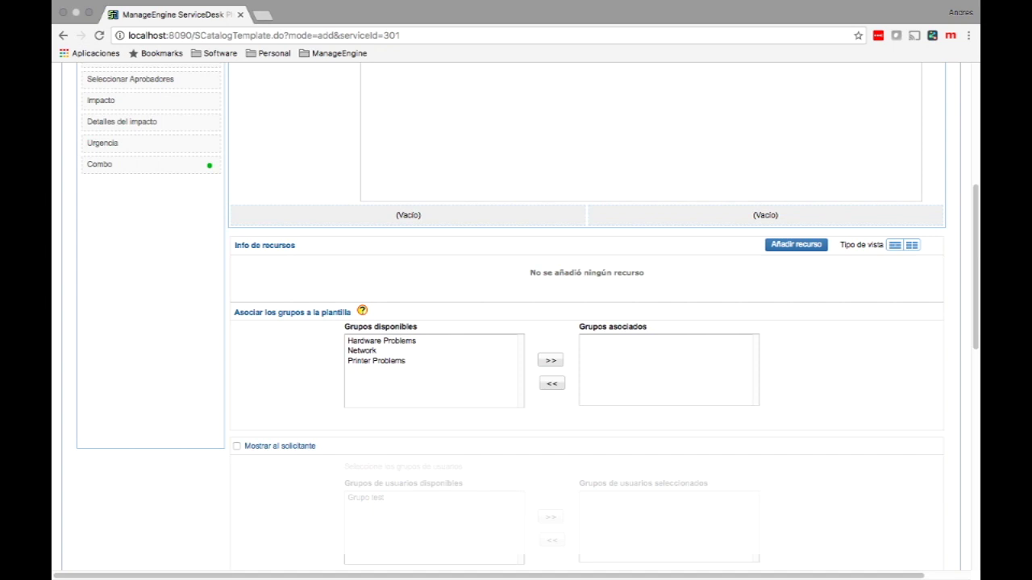
{"action": "scroll", "coordinate": [516, 322], "scroll_direction": "down", "scroll_amount": 3}
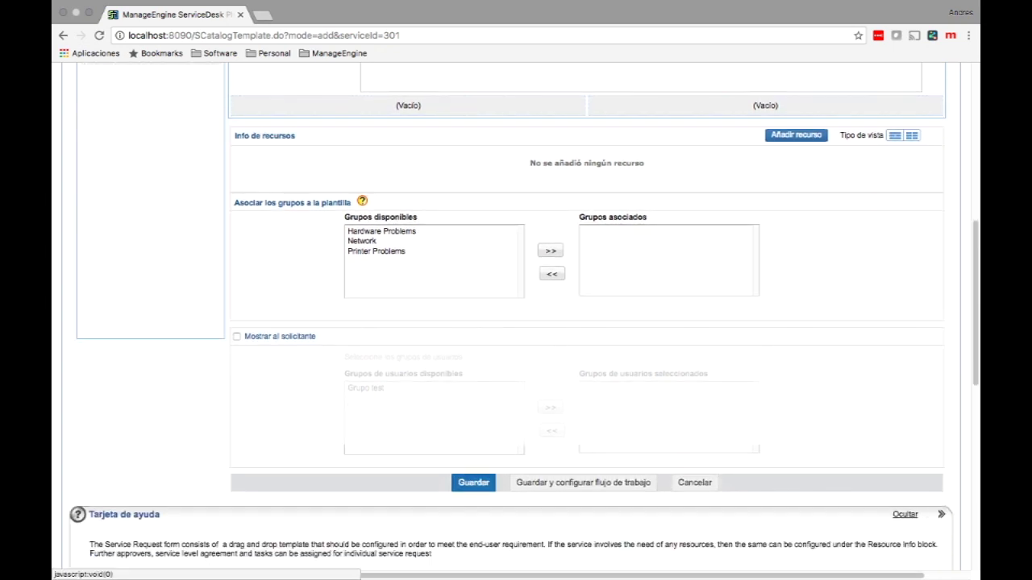
{"action": "left_click", "coordinate": [473, 482]}
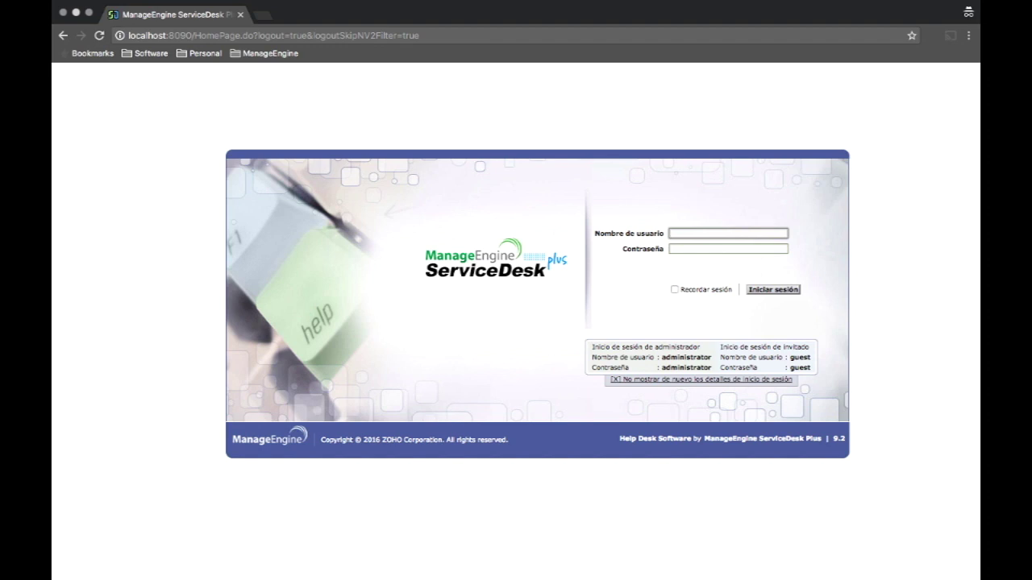
Step: Sign in with the guest account's username and password
{"action": "type", "text": "guest"}
{"action": "key", "text": "Tab"}
{"action": "type", "text": "guest"}
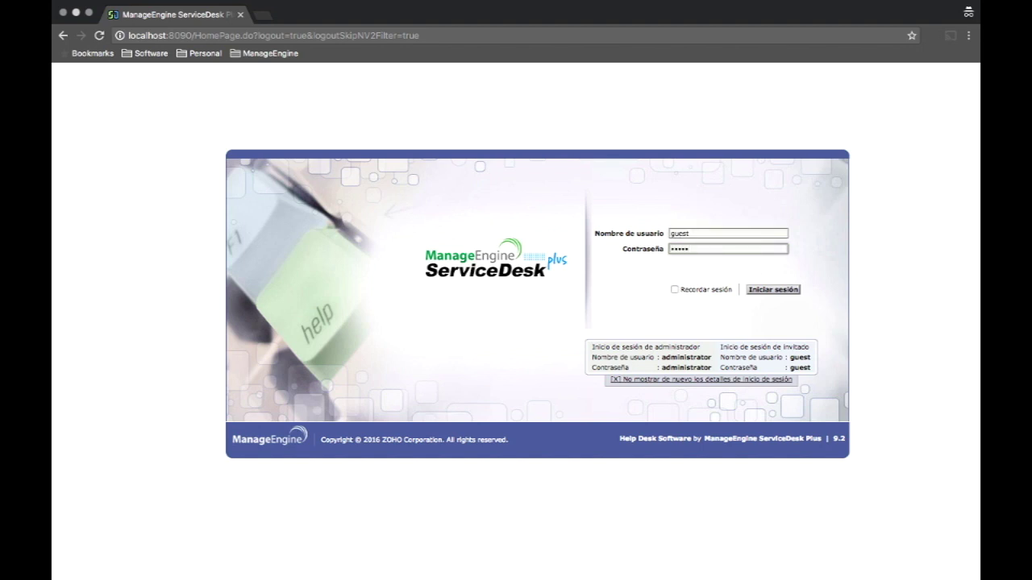
{"action": "key", "text": "Return"}
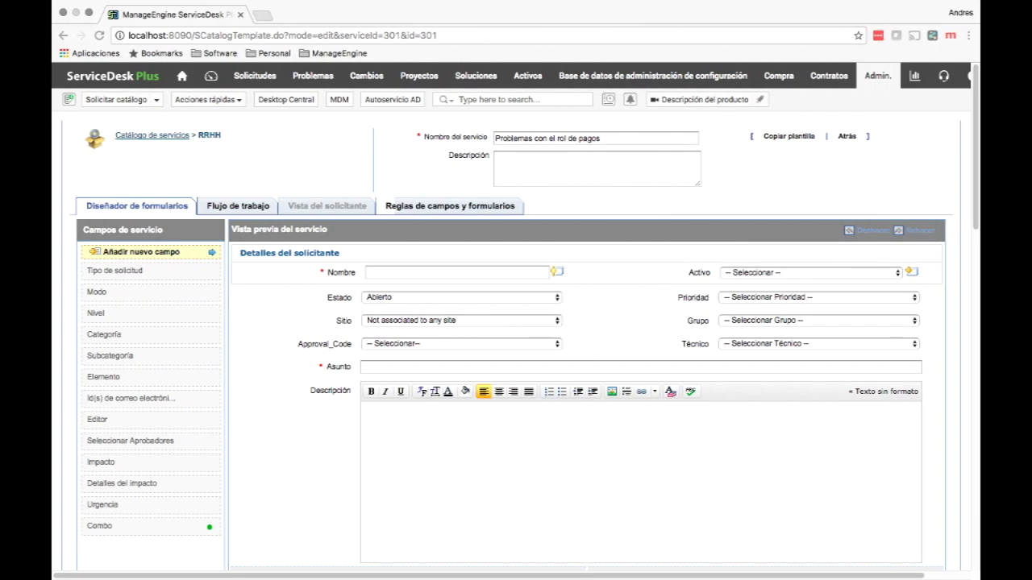
Step: Tick Mostrar al solicitante so the Problemas con el rol de pagos template is visible to requesters
{"action": "scroll", "coordinate": [347, 355], "scroll_direction": "down", "scroll_amount": 3}
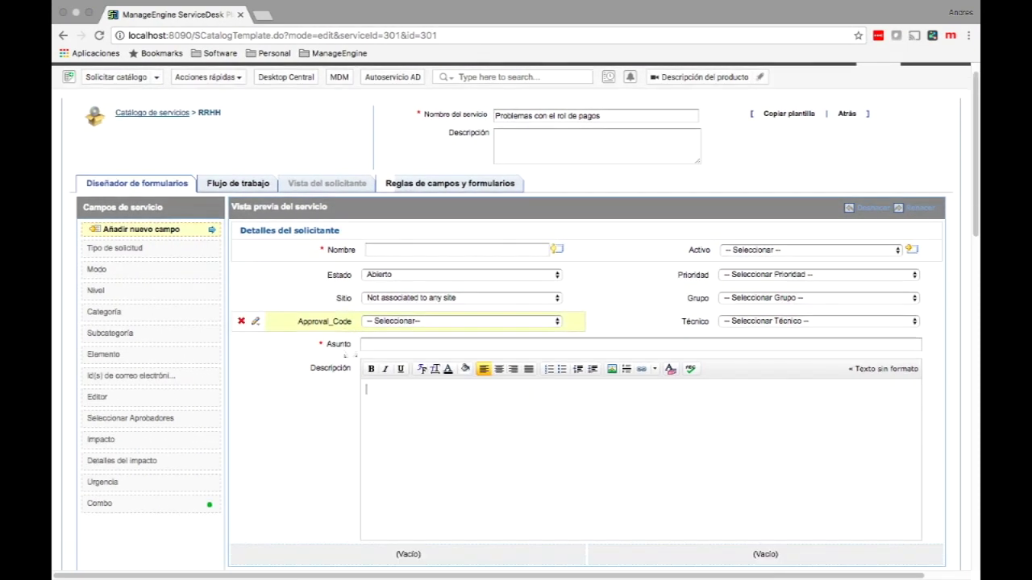
{"action": "scroll", "coordinate": [346, 355], "scroll_direction": "down", "scroll_amount": 8}
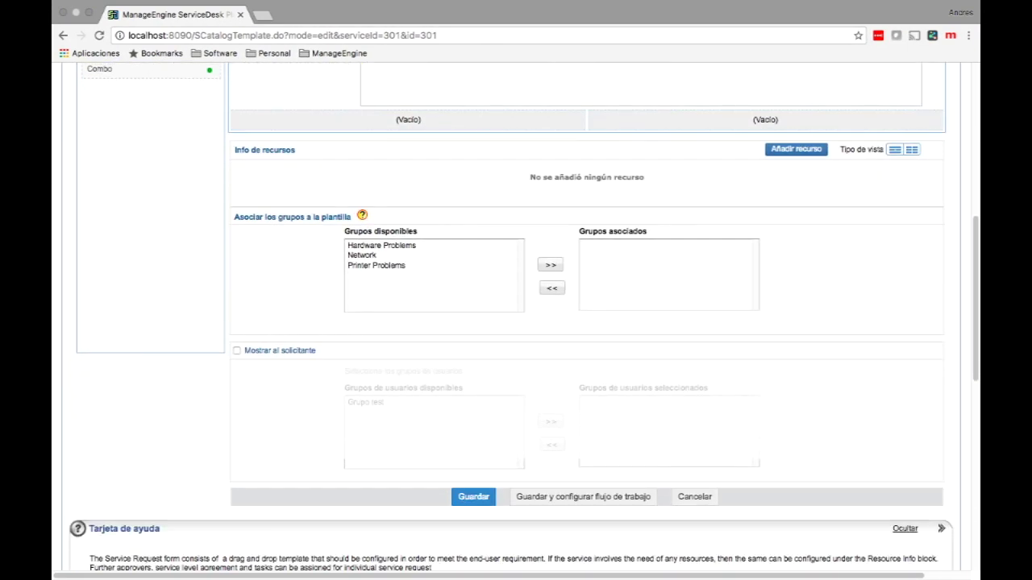
{"action": "left_click", "coordinate": [236, 351]}
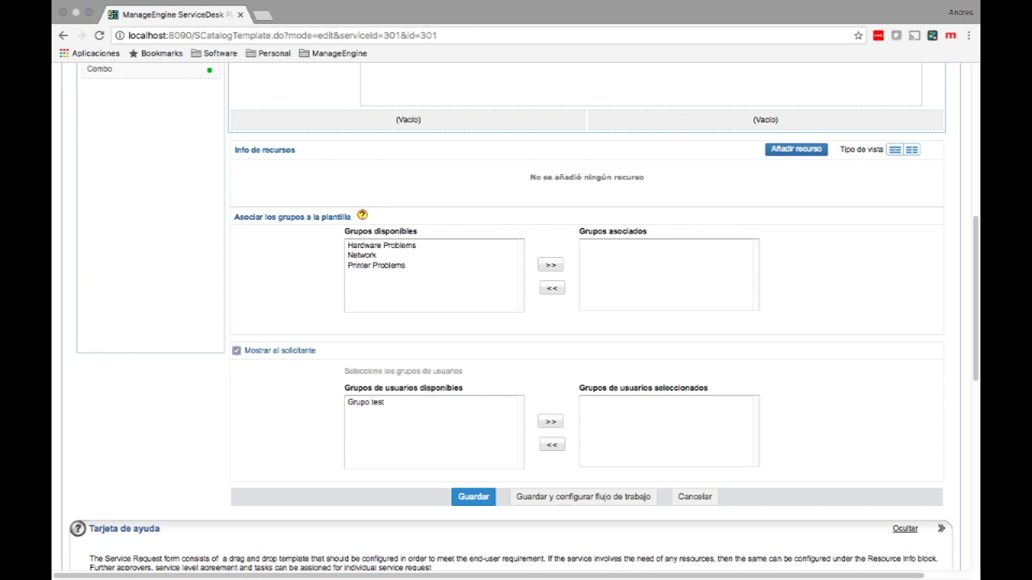
Step: Select Grupo test among the available user groups and save the template
{"action": "left_click", "coordinate": [366, 402]}
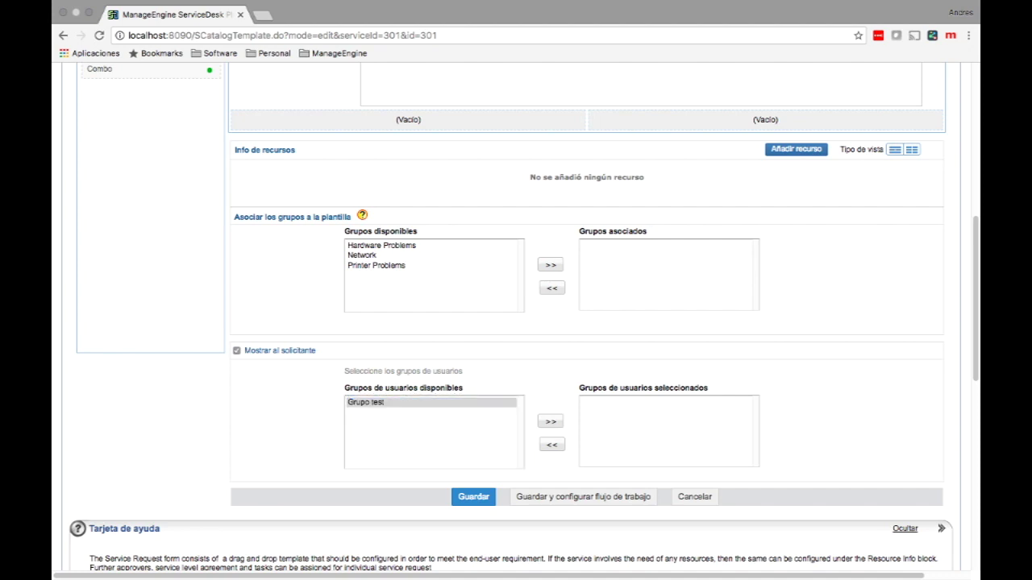
{"action": "left_click", "coordinate": [474, 497]}
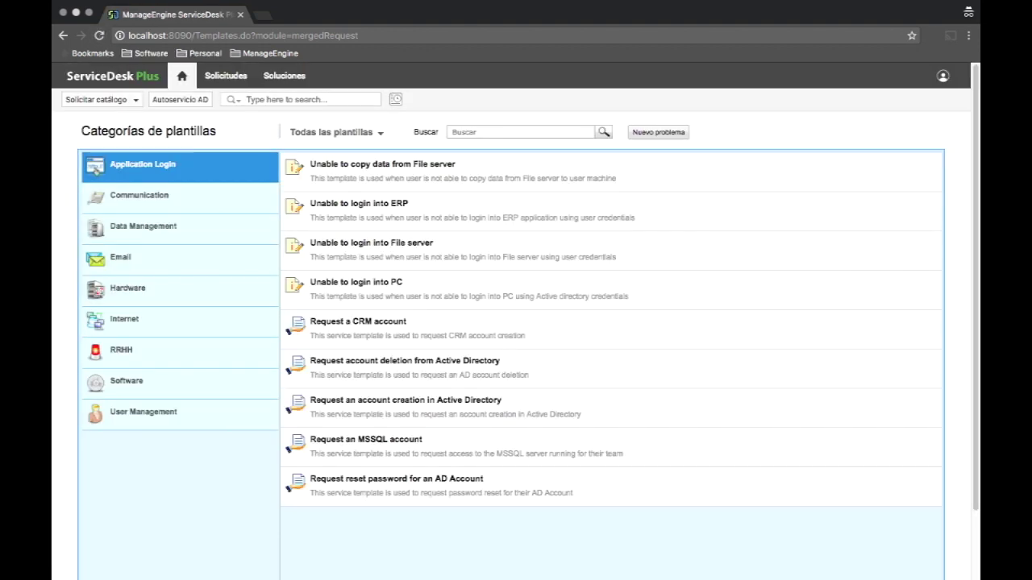
Step: Open the RRHH category and start a request from the Problemas con el rol de pagos template
{"action": "left_click", "coordinate": [121, 350]}
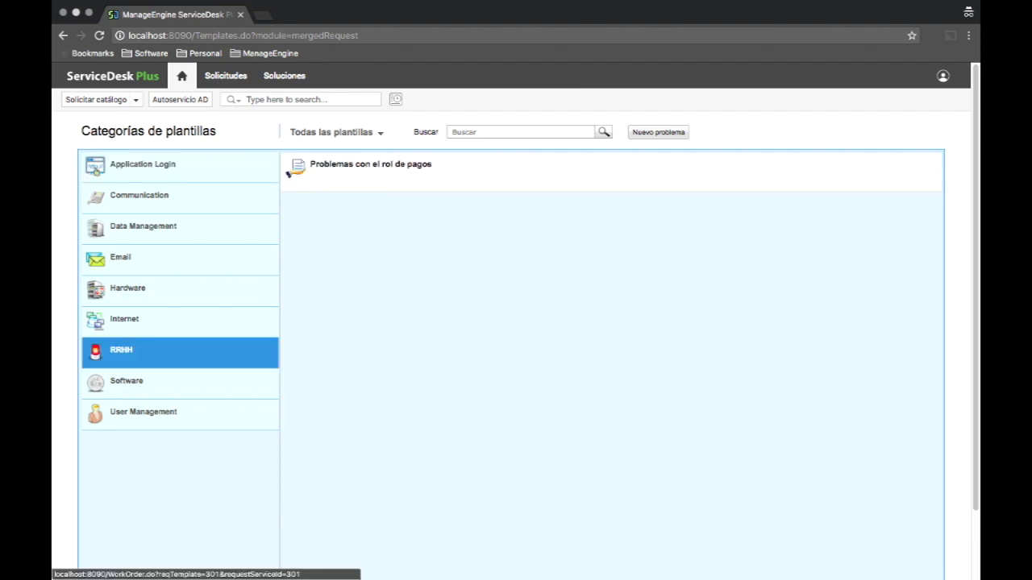
{"action": "left_click", "coordinate": [288, 172]}
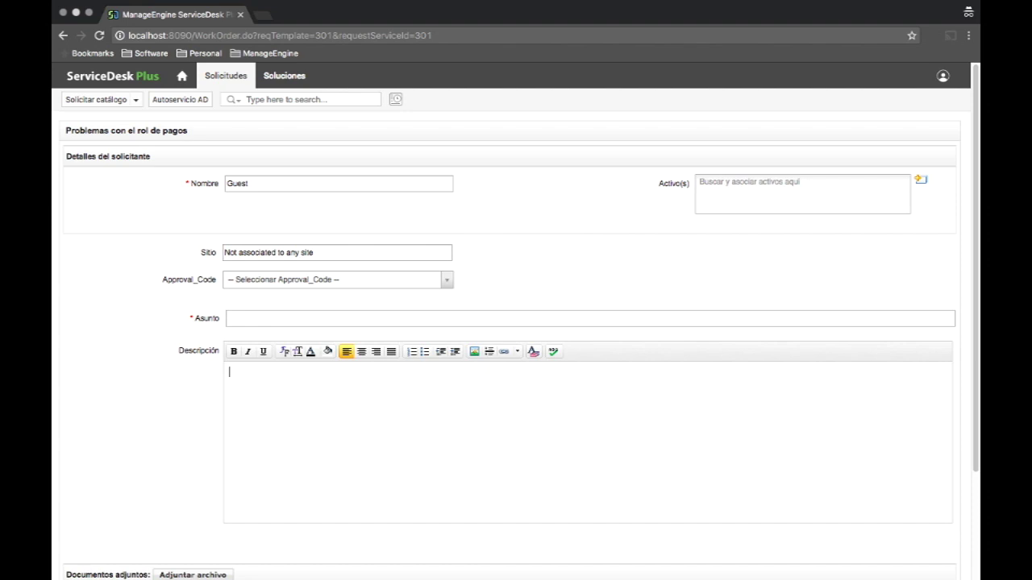
{"action": "scroll", "coordinate": [516, 323], "scroll_direction": "down", "scroll_amount": 3}
{"action": "scroll", "coordinate": [516, 323], "scroll_direction": "up", "scroll_amount": 3}
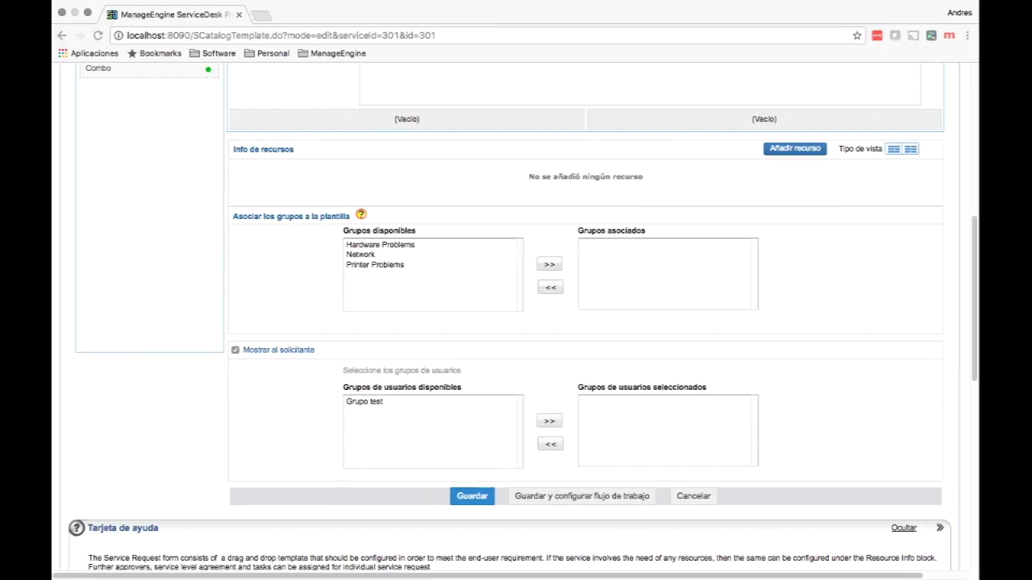
Step: Preview the requester view showing Nombre, Sitio, Approval_Code, Asunto and Descripción fields
{"action": "scroll", "coordinate": [528, 316], "scroll_direction": "up", "scroll_amount": 10}
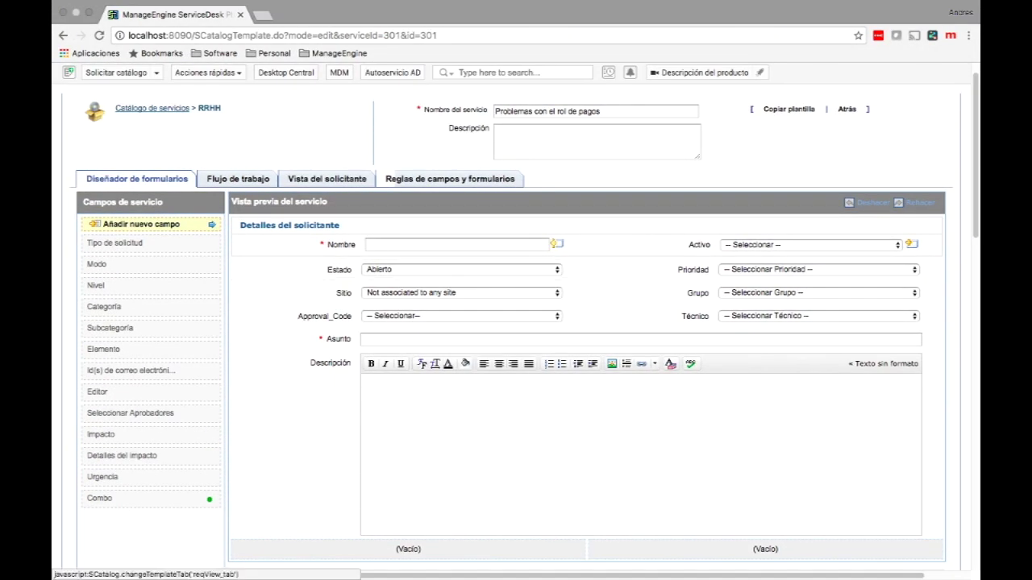
{"action": "left_click", "coordinate": [328, 179]}
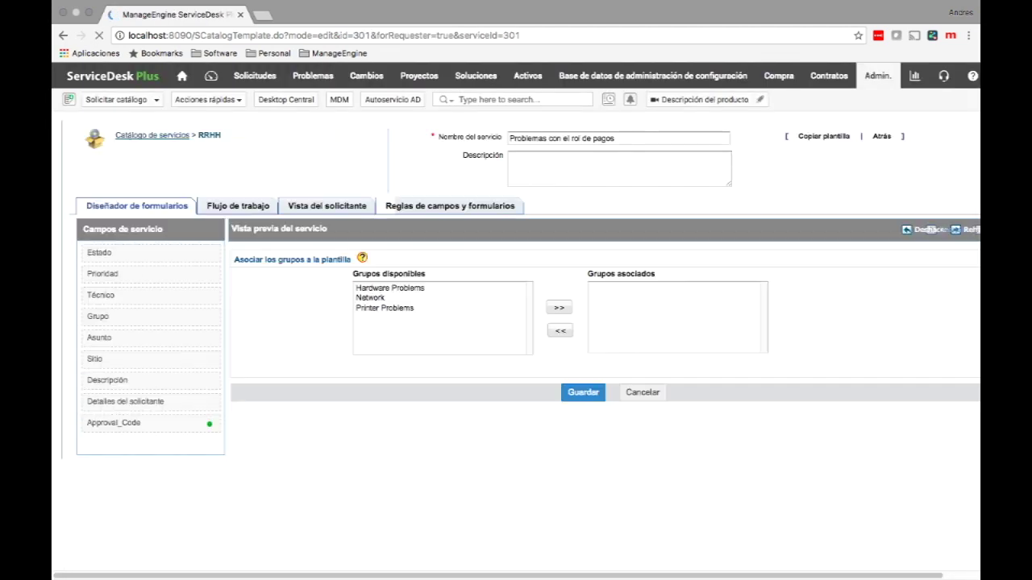
{"action": "scroll", "coordinate": [516, 323], "scroll_direction": "down", "scroll_amount": 5}
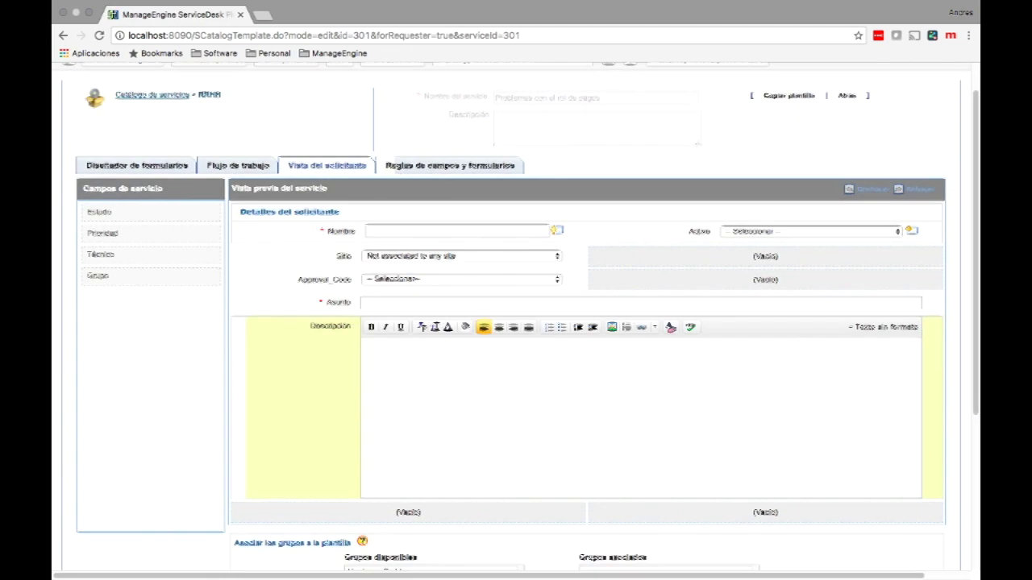
{"action": "scroll", "coordinate": [516, 323], "scroll_direction": "down", "scroll_amount": 2}
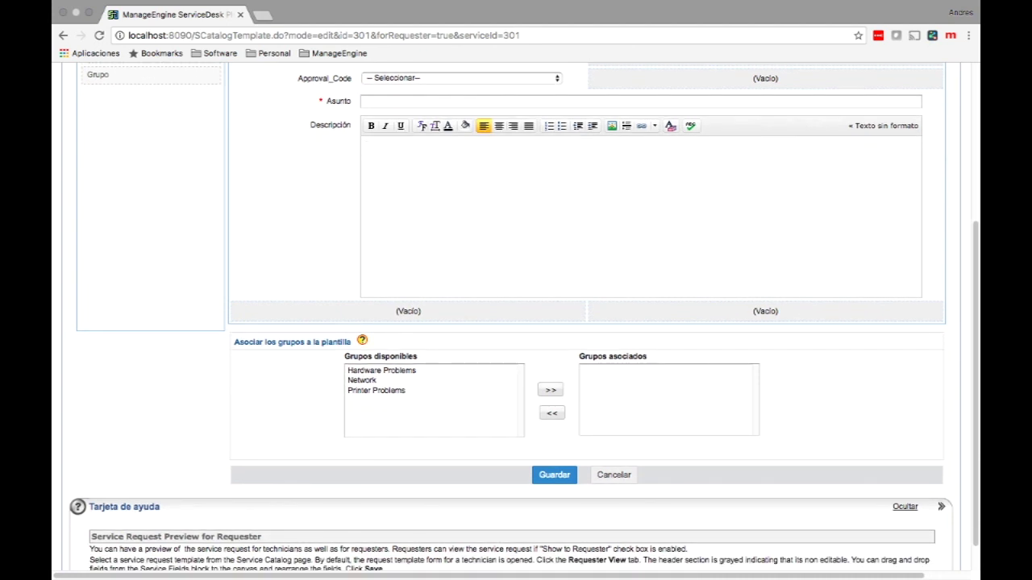
{"action": "scroll", "coordinate": [516, 322], "scroll_direction": "up", "scroll_amount": 7}
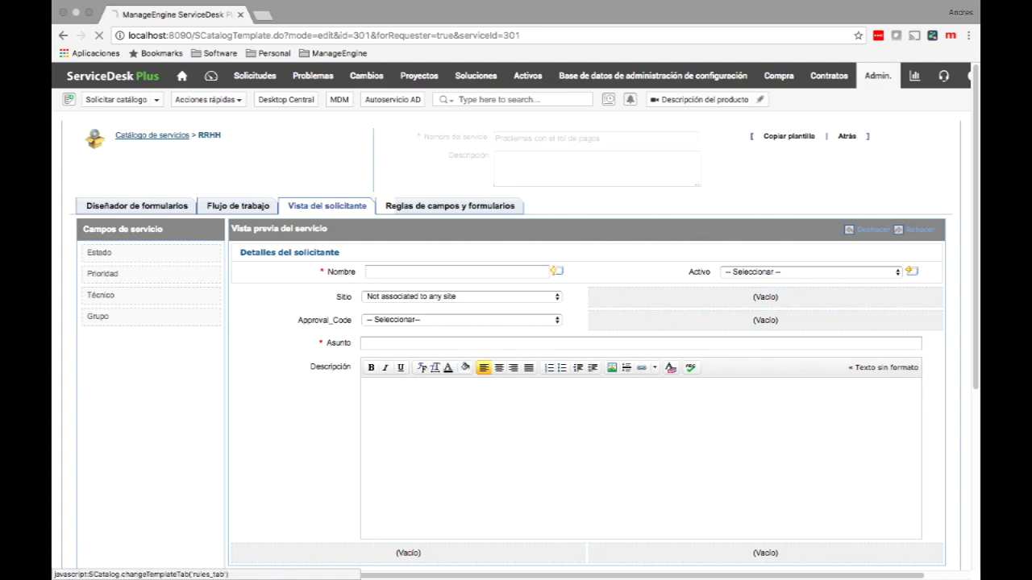
Step: Show the Flujo de trabajo settings with Detalles de la aprobación, SLA and Lista de tareas
{"action": "left_click", "coordinate": [449, 206]}
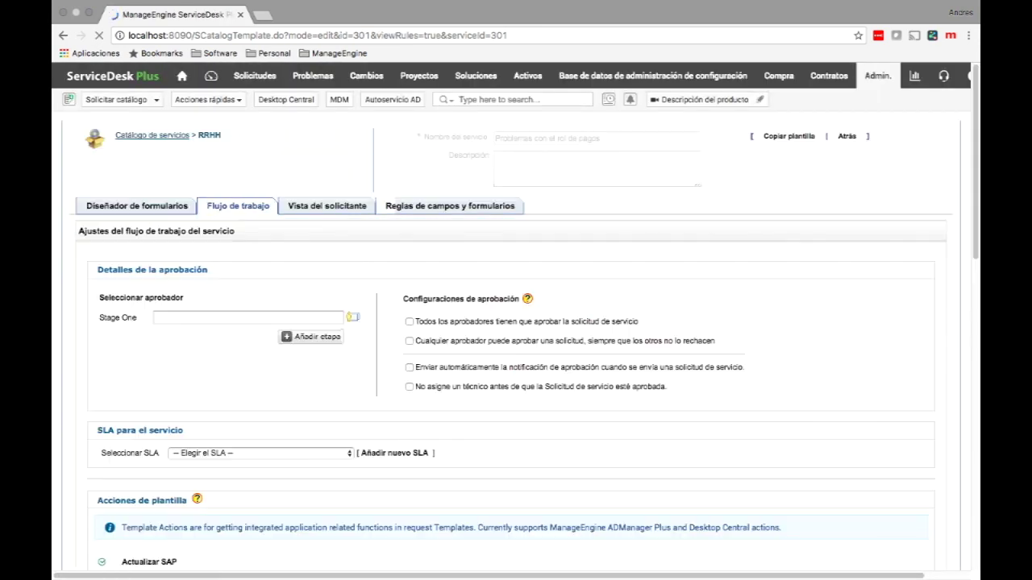
{"action": "scroll", "coordinate": [516, 323], "scroll_direction": "down", "scroll_amount": 2}
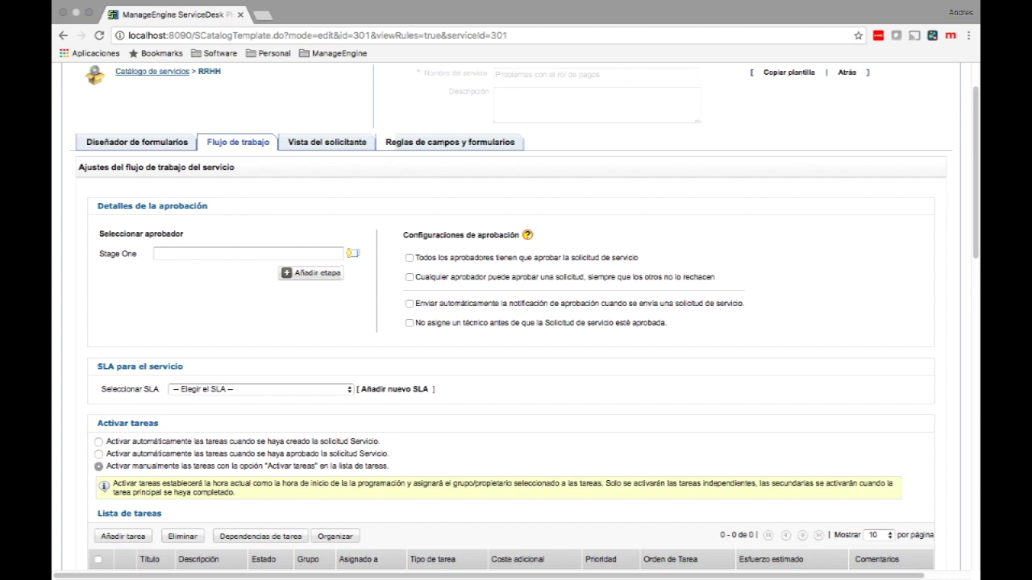
{"action": "scroll", "coordinate": [524, 322], "scroll_direction": "down", "scroll_amount": 2}
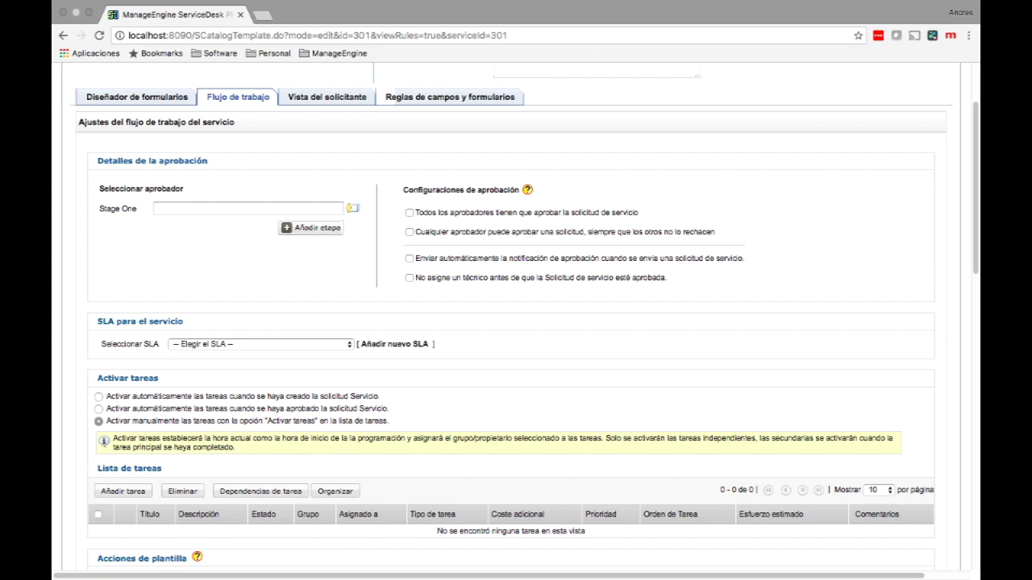
Step: Add approval stages two through five to the workflow
{"action": "left_click", "coordinate": [248, 208]}
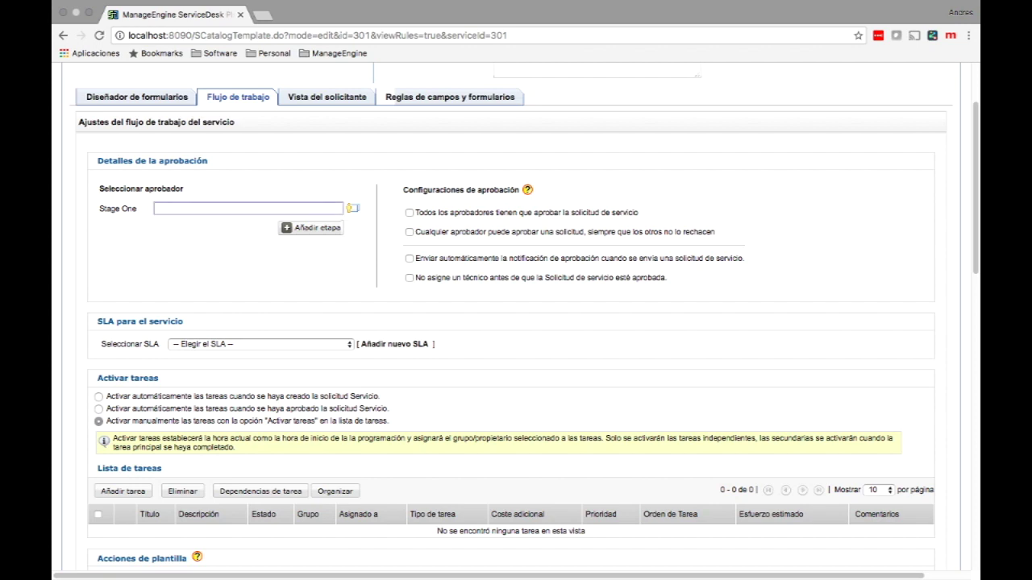
{"action": "left_click", "coordinate": [311, 227]}
{"action": "left_click", "coordinate": [311, 246]}
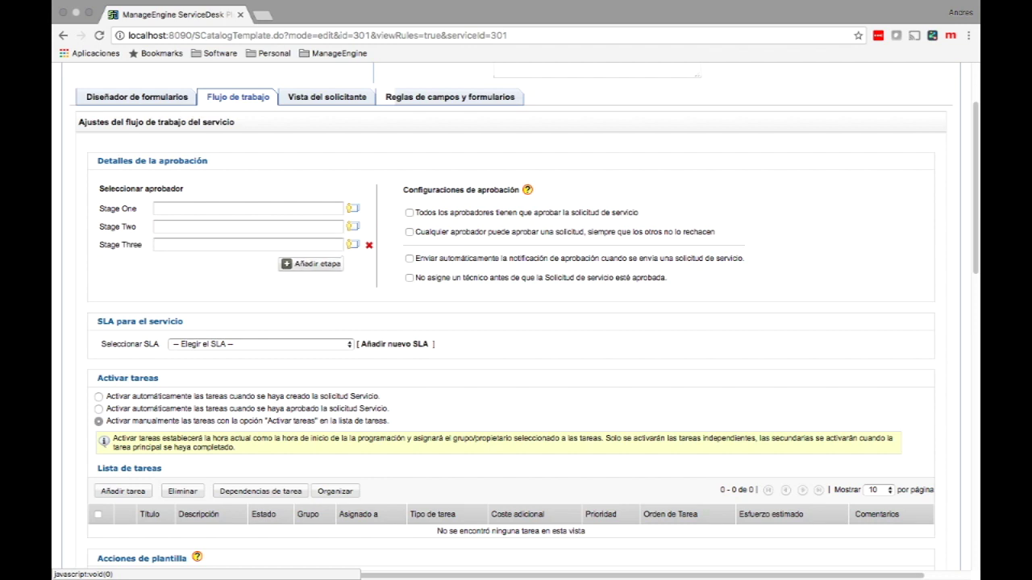
{"action": "left_click", "coordinate": [311, 263]}
{"action": "left_click", "coordinate": [311, 282]}
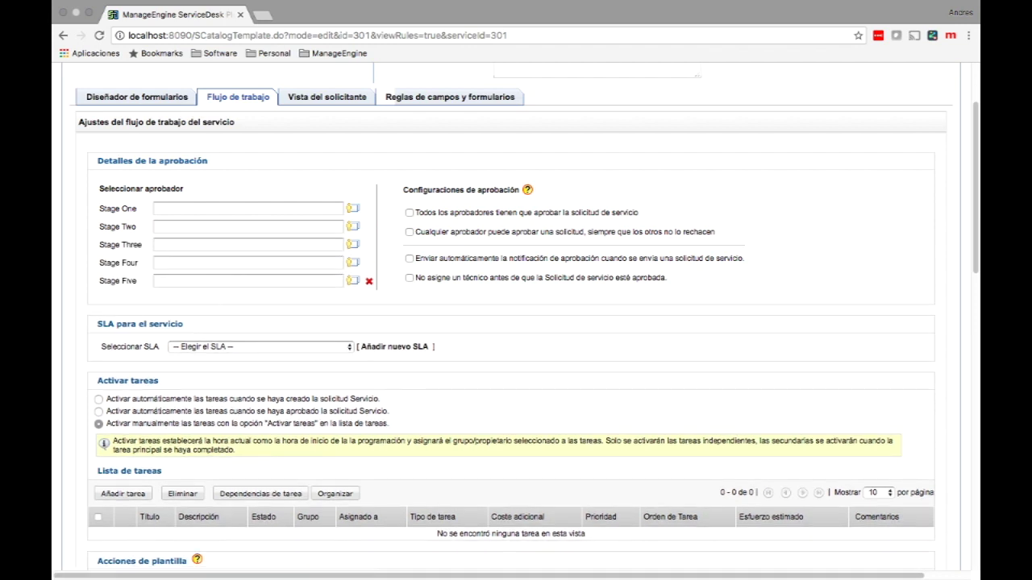
Step: Set $DEPT_HEAD$ as the Stage One approver
{"action": "left_click", "coordinate": [352, 208]}
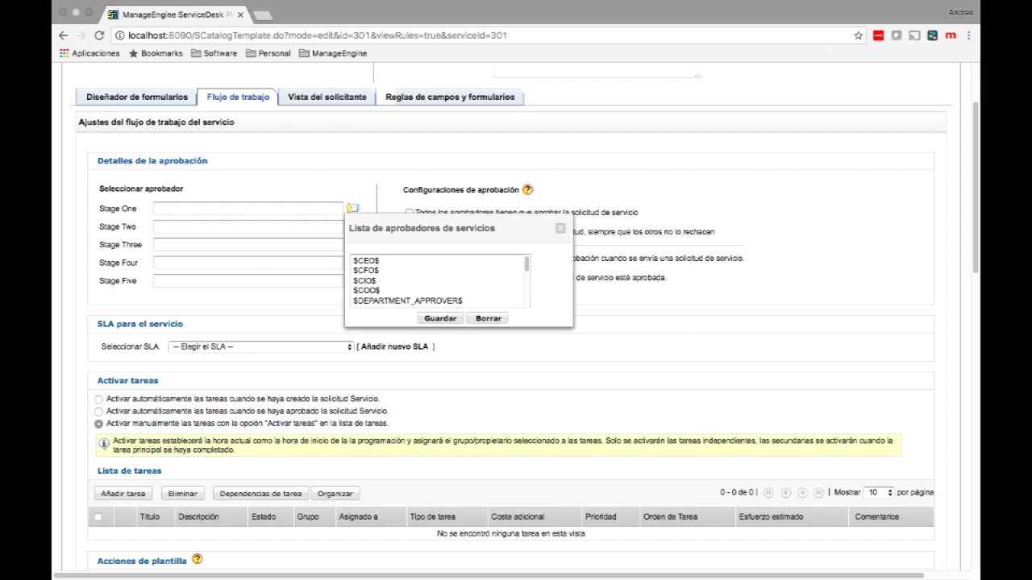
{"action": "scroll", "coordinate": [439, 282], "scroll_direction": "down", "scroll_amount": 4}
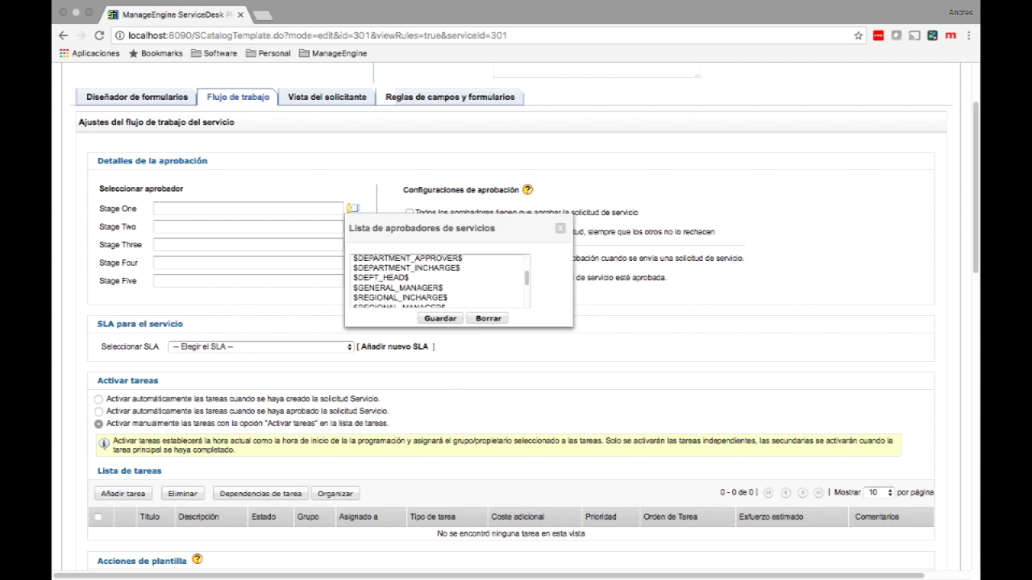
{"action": "scroll", "coordinate": [440, 282], "scroll_direction": "down", "scroll_amount": 5}
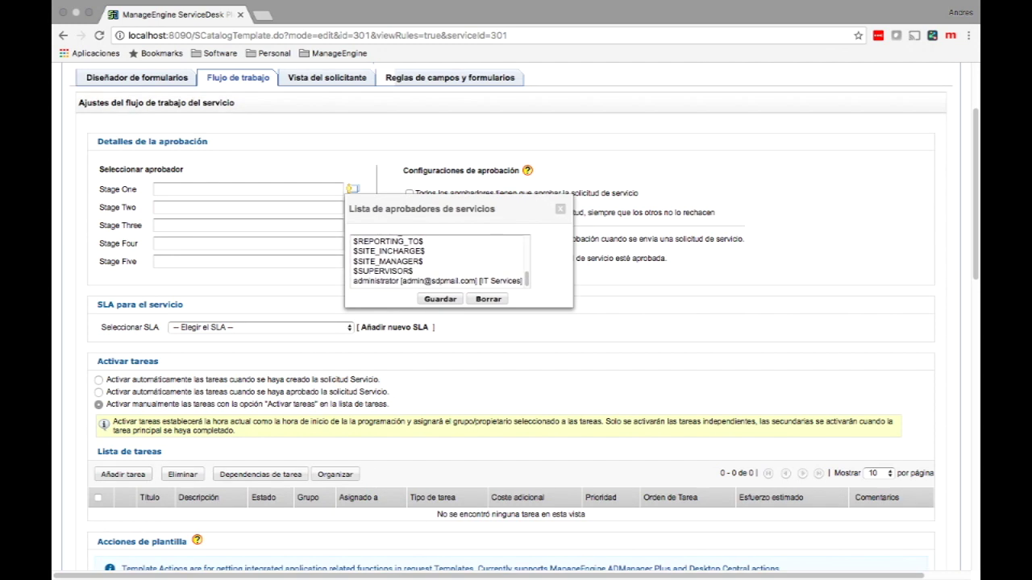
{"action": "left_click", "coordinate": [436, 281]}
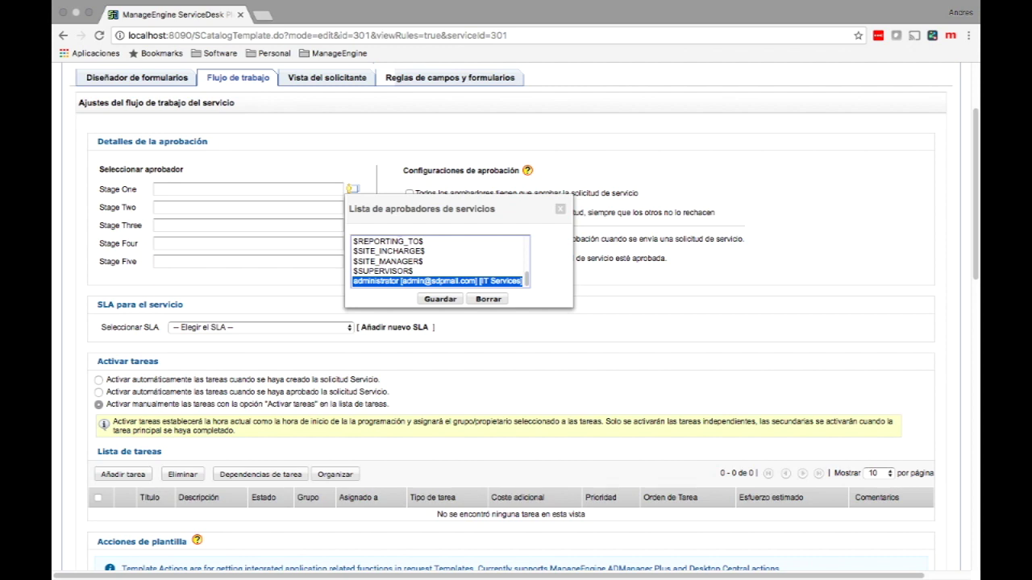
{"action": "scroll", "coordinate": [440, 261], "scroll_direction": "up", "scroll_amount": 3}
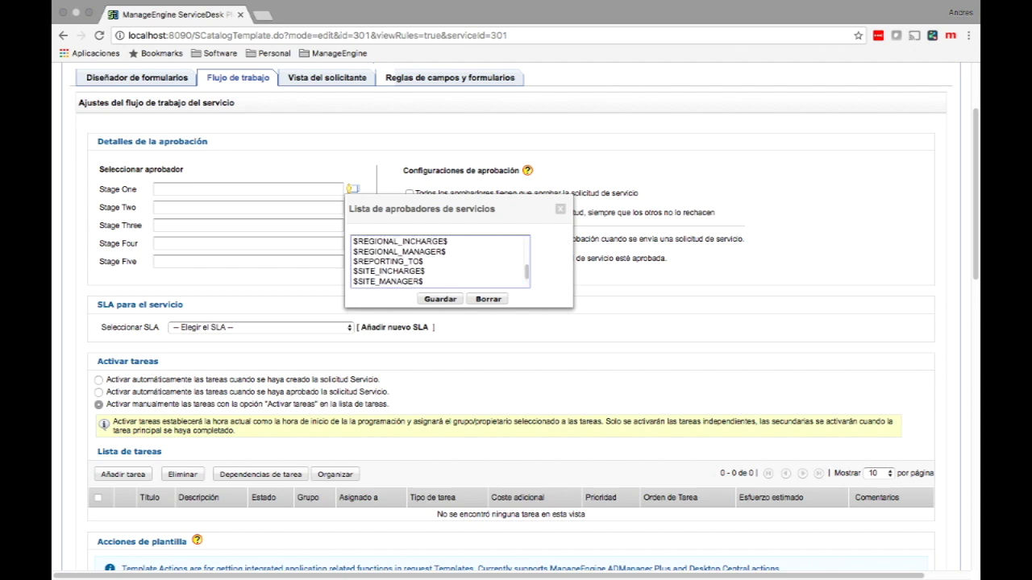
{"action": "left_click", "coordinate": [389, 275]}
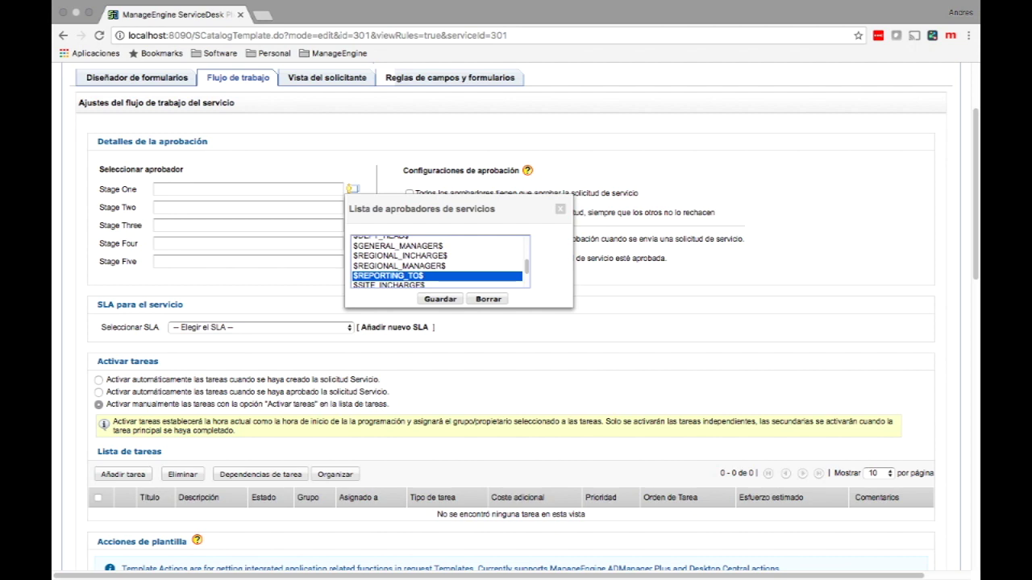
{"action": "scroll", "coordinate": [440, 262], "scroll_direction": "up", "scroll_amount": 3}
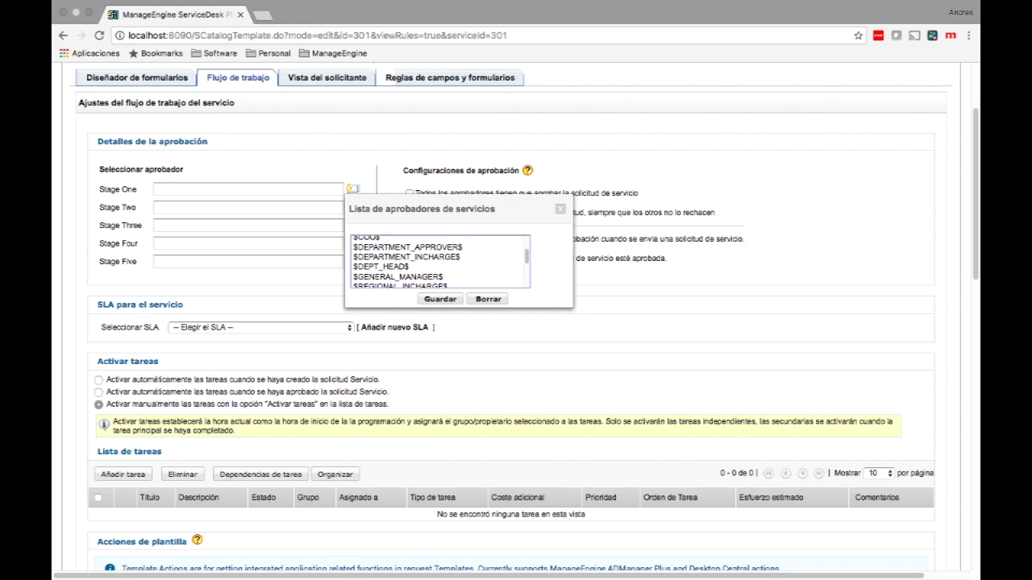
{"action": "left_click", "coordinate": [380, 266]}
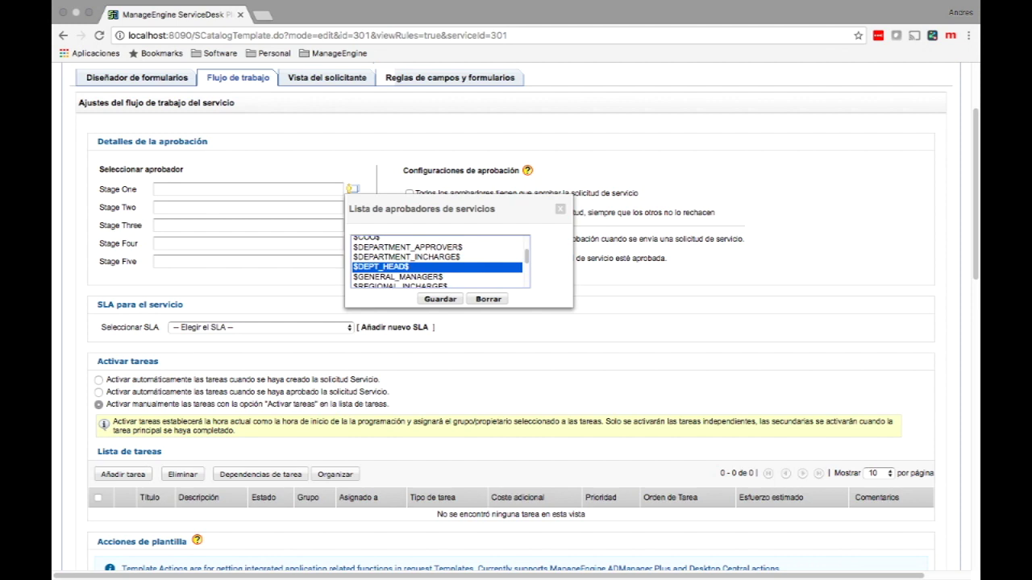
{"action": "left_click", "coordinate": [440, 300]}
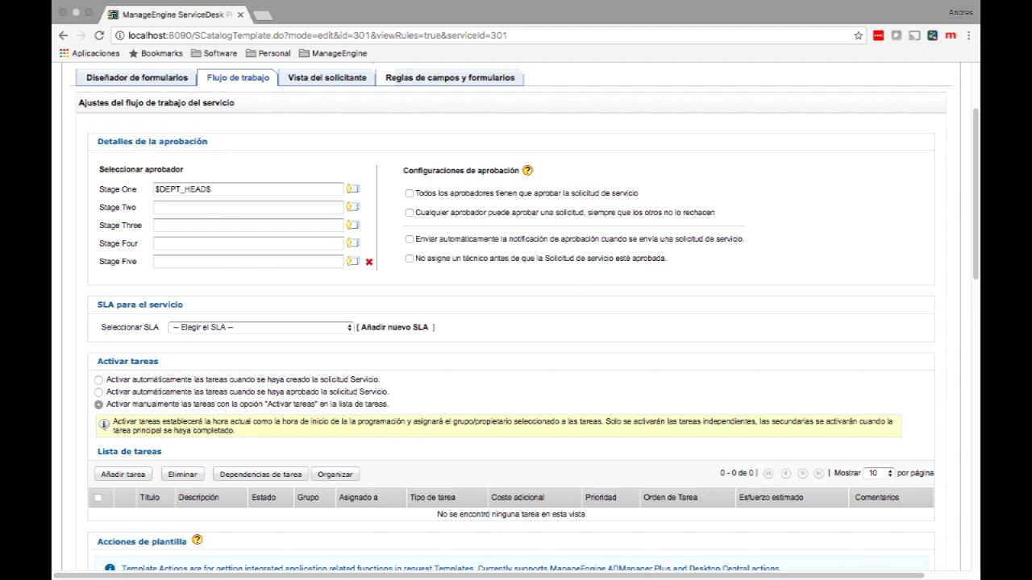
Step: Set administrator as the Stage Two approver
{"action": "left_click", "coordinate": [352, 208]}
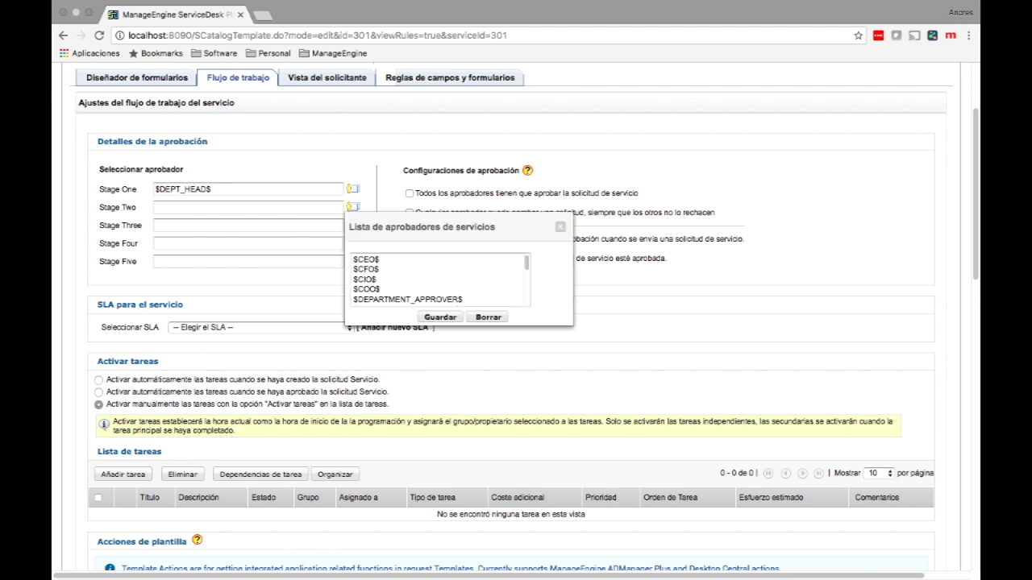
{"action": "scroll", "coordinate": [440, 278], "scroll_direction": "down", "scroll_amount": 5}
{"action": "left_click", "coordinate": [437, 176]}
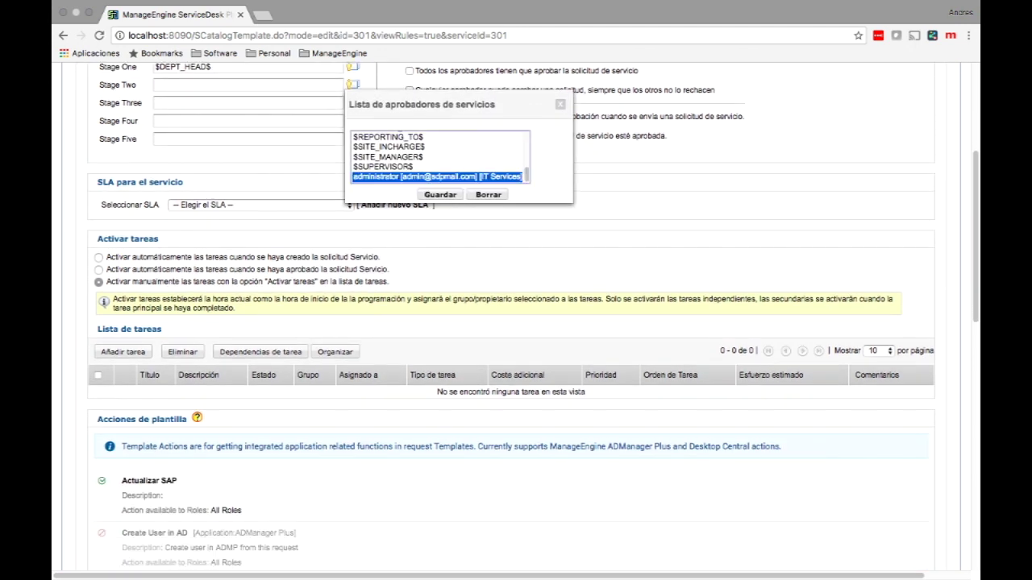
{"action": "left_click", "coordinate": [441, 194]}
{"action": "scroll", "coordinate": [440, 195], "scroll_direction": "up", "scroll_amount": 3}
{"action": "scroll", "coordinate": [533, 316], "scroll_direction": "up", "scroll_amount": 1}
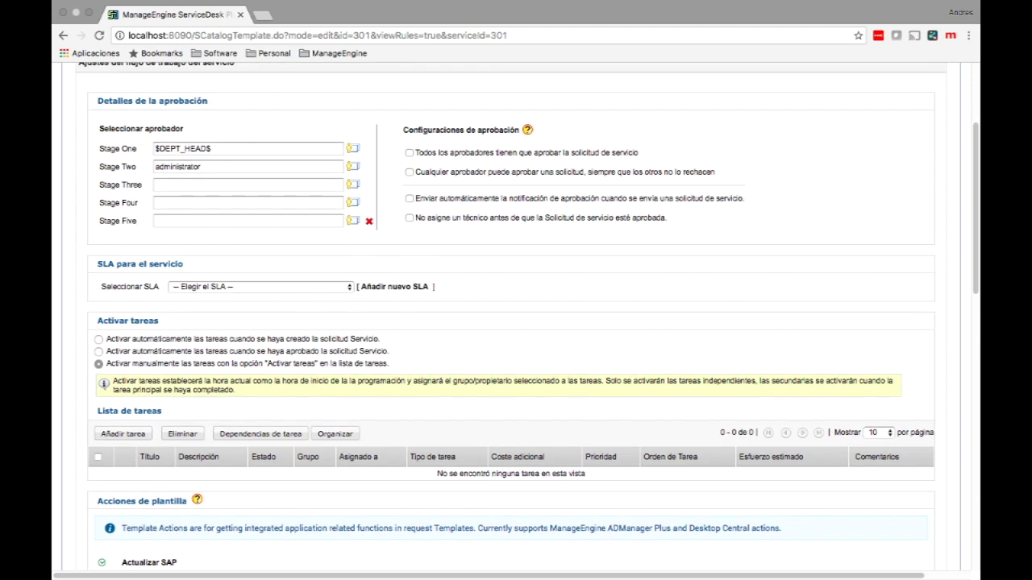
Step: Delete the unused approval stages Five, Four and Three
{"action": "left_click", "coordinate": [369, 221]}
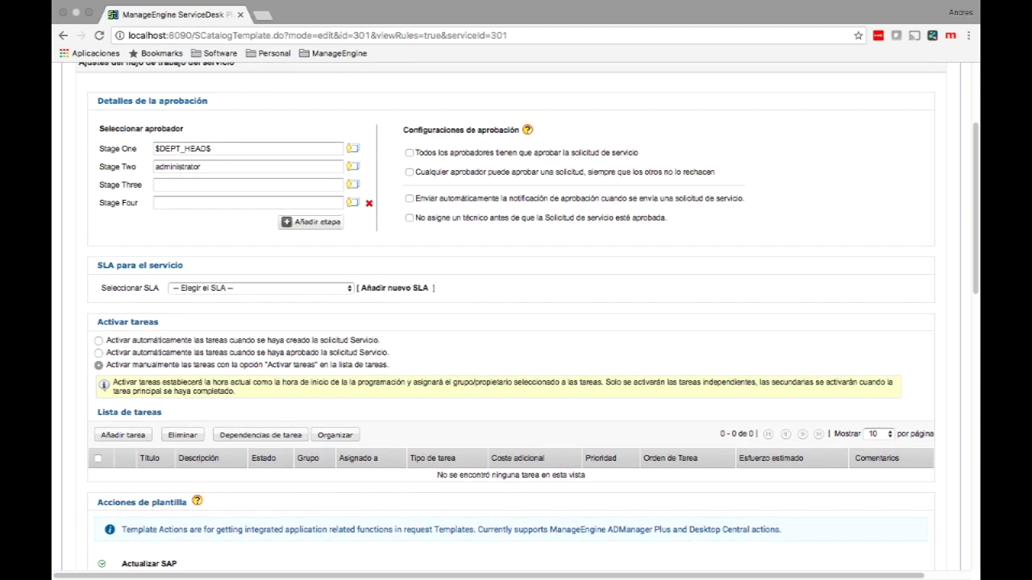
{"action": "left_click", "coordinate": [368, 203]}
{"action": "left_click", "coordinate": [369, 184]}
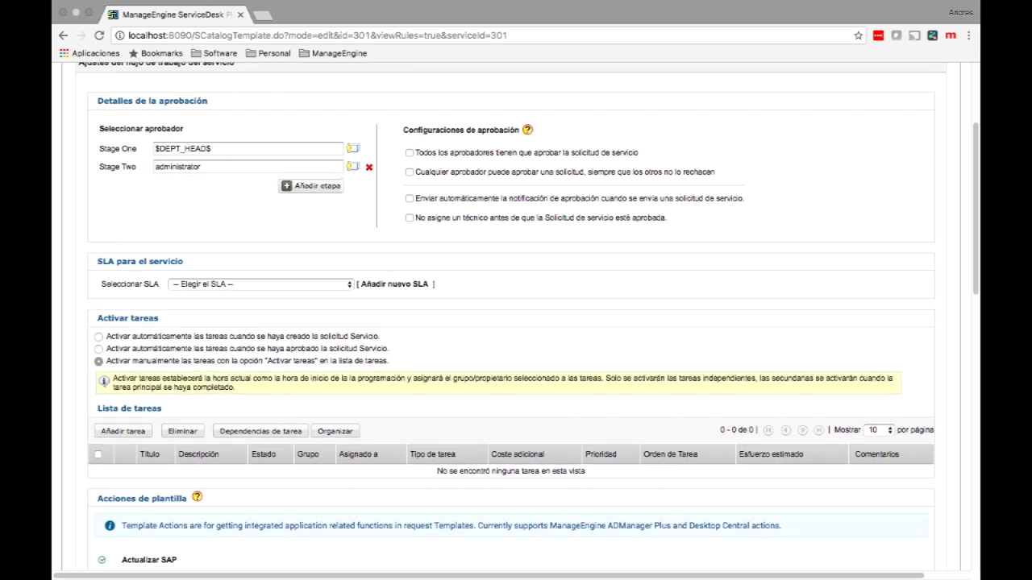
Step: Make $DEPT_HEAD$ and $DEPARTMENT_INCHARGE$ the Stage One approvers
{"action": "left_click", "coordinate": [353, 149]}
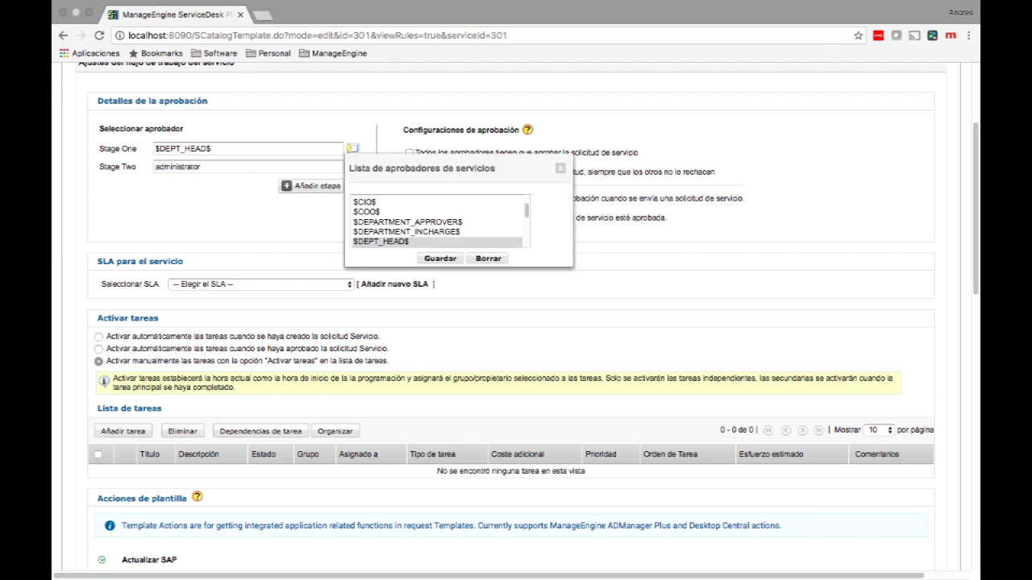
{"action": "left_click", "coordinate": [380, 241]}
{"action": "left_click", "coordinate": [406, 232], "text": "shift"}
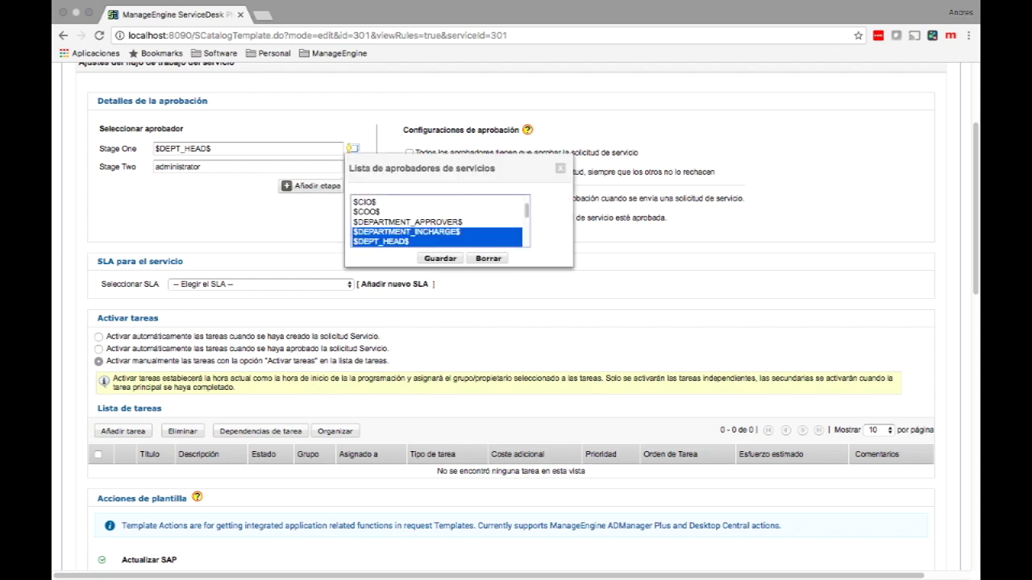
{"action": "left_click", "coordinate": [441, 258]}
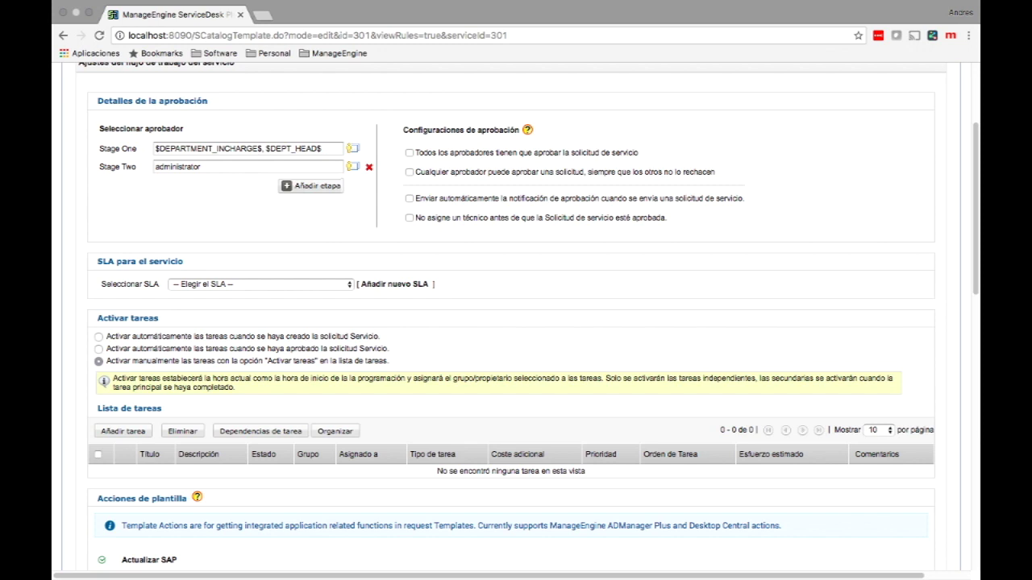
Step: Enable any-approver approval, automatic approval notifications, and no technician assignment before approval
{"action": "left_click", "coordinate": [409, 172]}
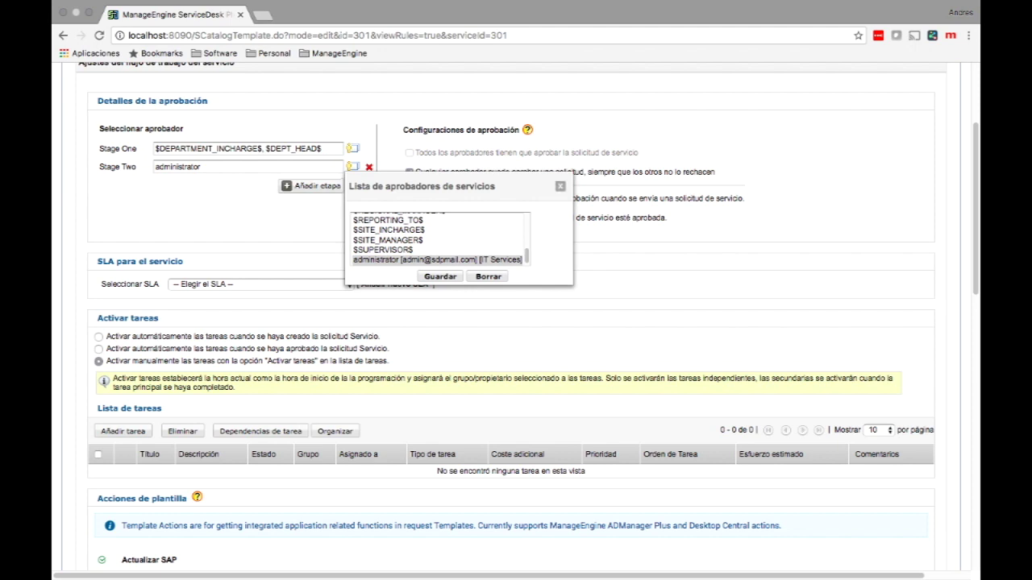
{"action": "left_click", "coordinate": [560, 186]}
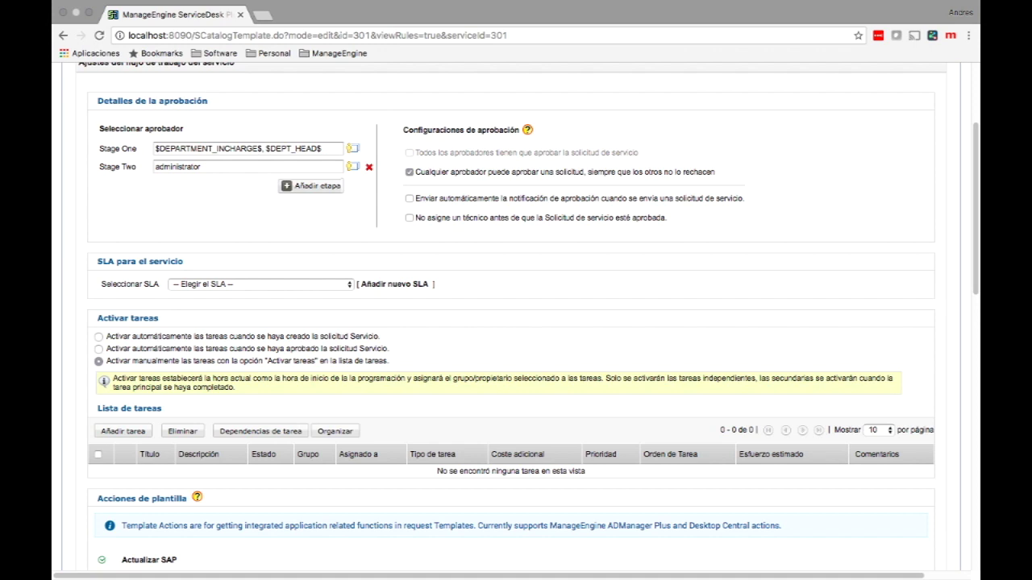
{"action": "left_click", "coordinate": [408, 198]}
{"action": "left_click", "coordinate": [408, 217]}
{"action": "left_click", "coordinate": [260, 284]}
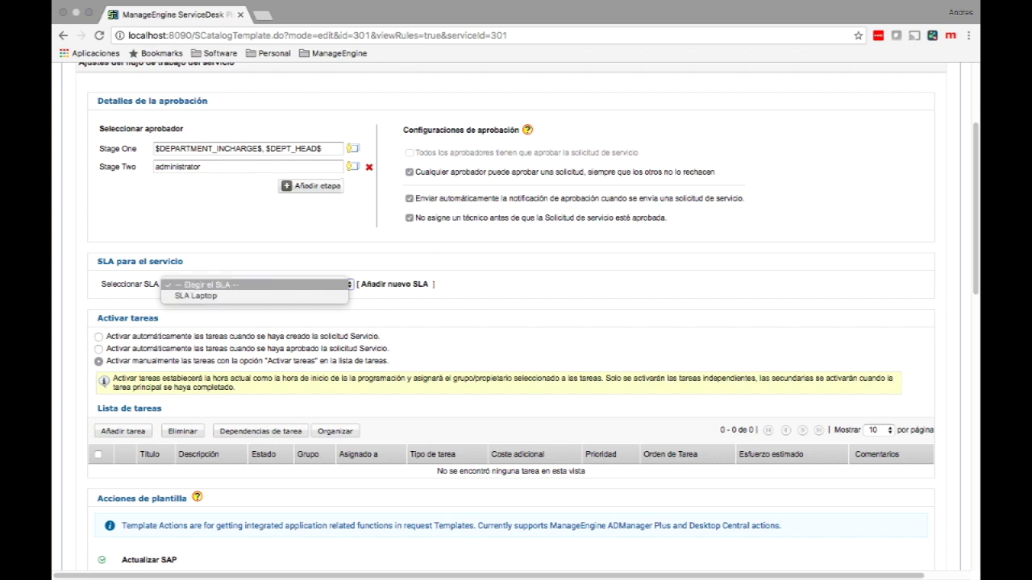
{"action": "left_click", "coordinate": [396, 283]}
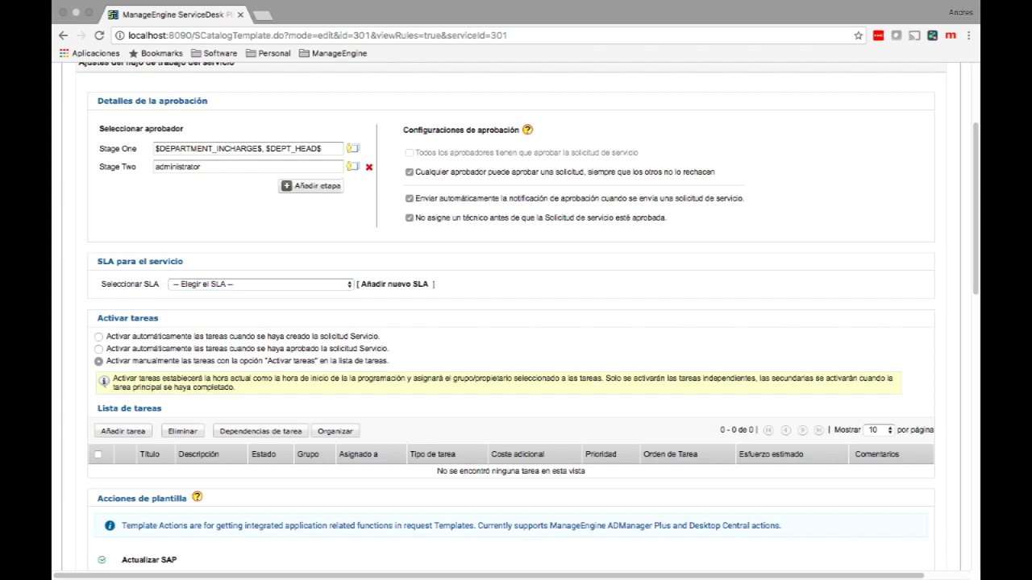
Step: Draft a new SLA named 'SLA RRHH' with a fulfilment time of 1 day
{"action": "left_click", "coordinate": [395, 284]}
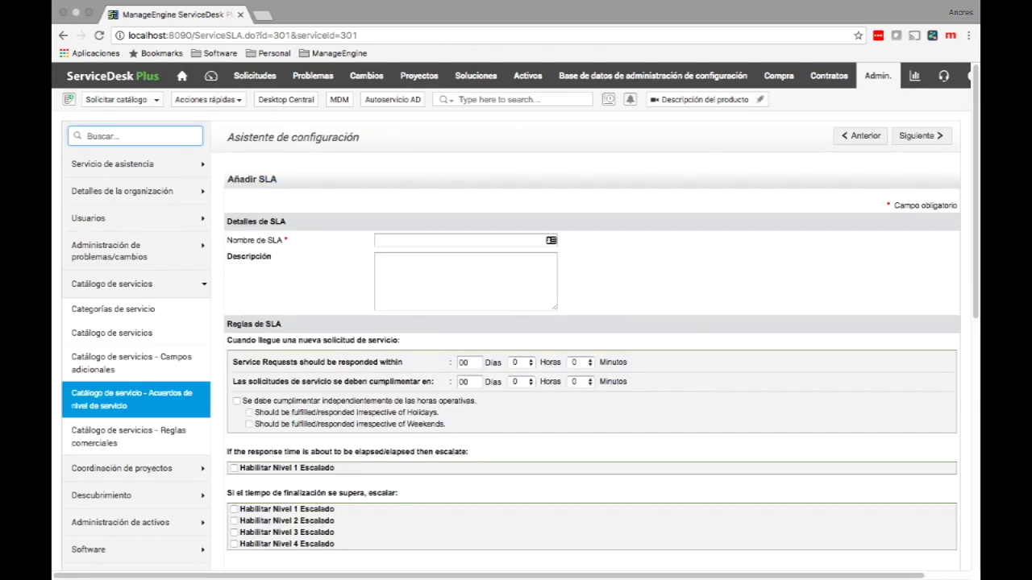
{"action": "left_click", "coordinate": [459, 239]}
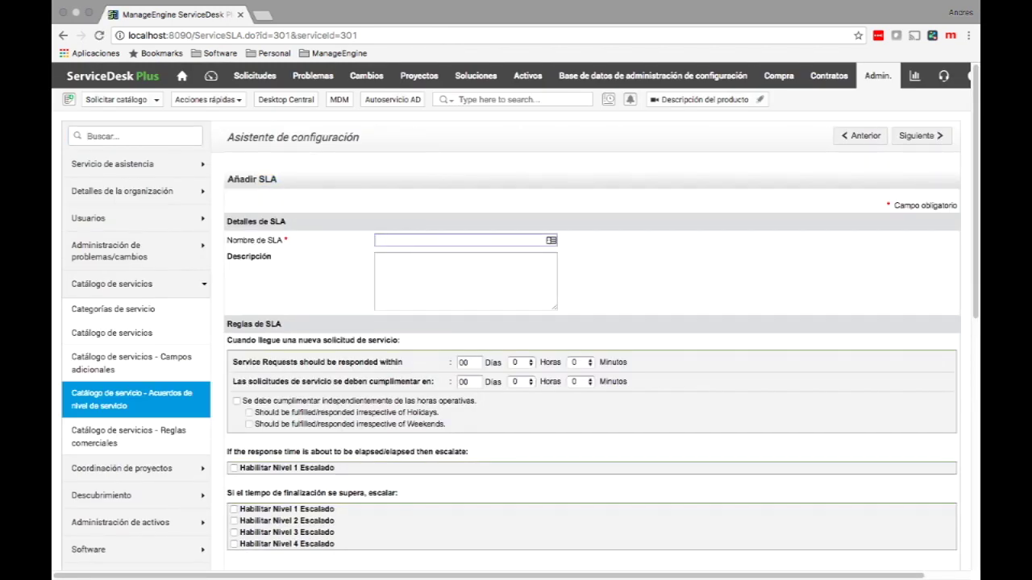
{"action": "type", "text": "SLA RR"}
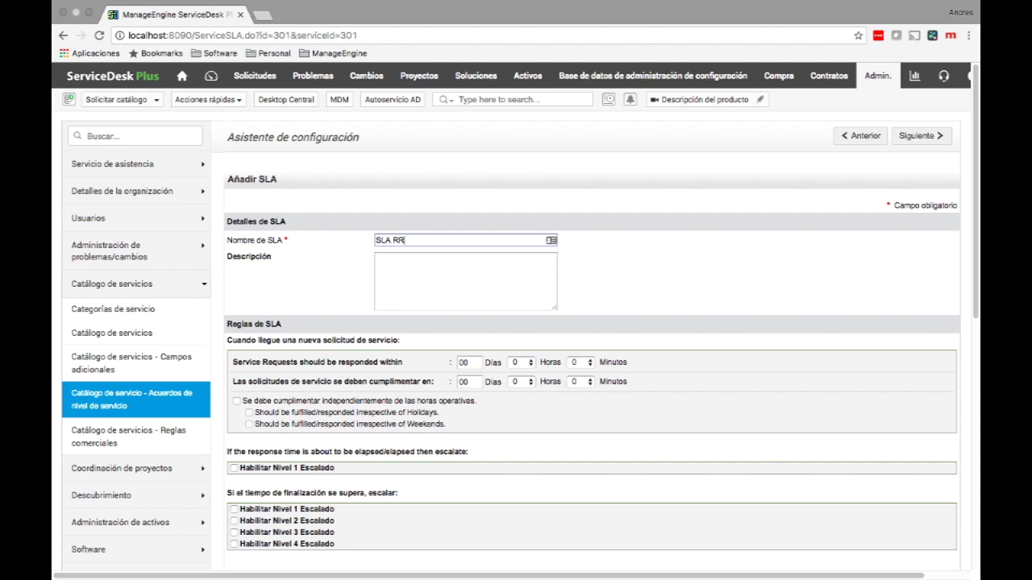
{"action": "type", "text": "HH"}
{"action": "scroll", "coordinate": [593, 322], "scroll_direction": "down", "scroll_amount": 2}
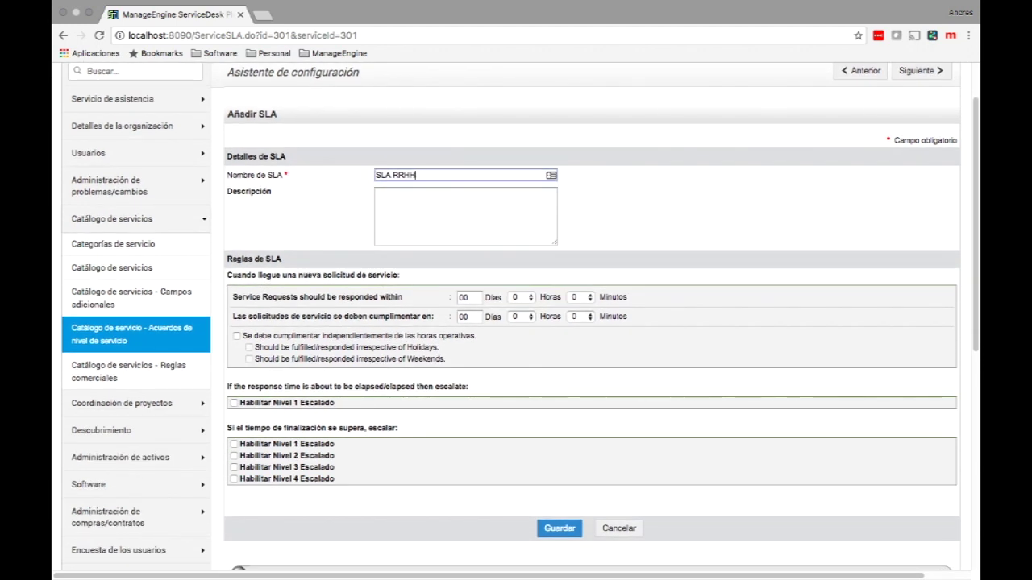
{"action": "left_click_drag", "start_coordinate": [326, 316], "coordinate": [420, 316]}
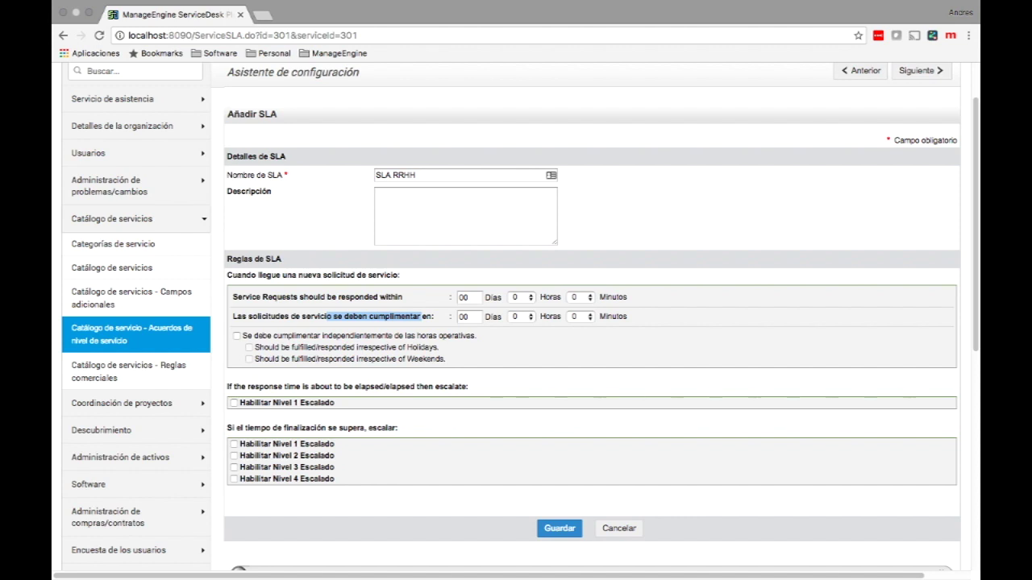
{"action": "left_click", "coordinate": [466, 317]}
{"action": "type", "text": "1"}
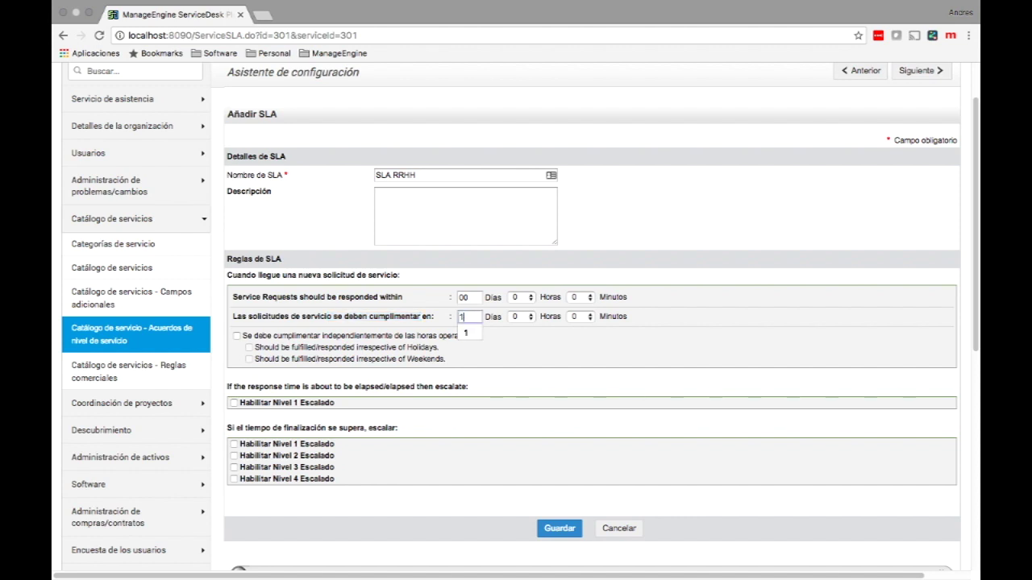
{"action": "scroll", "coordinate": [520, 316], "scroll_direction": "down", "scroll_amount": 1}
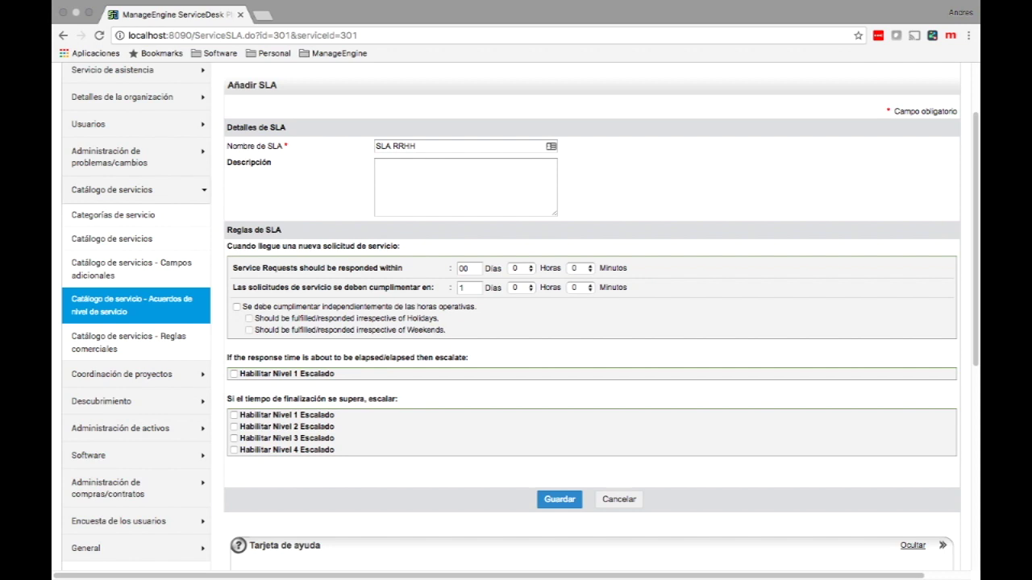
Step: Enable level 1 escalation on completion-time breach, escalating to administrator
{"action": "left_click", "coordinate": [234, 414]}
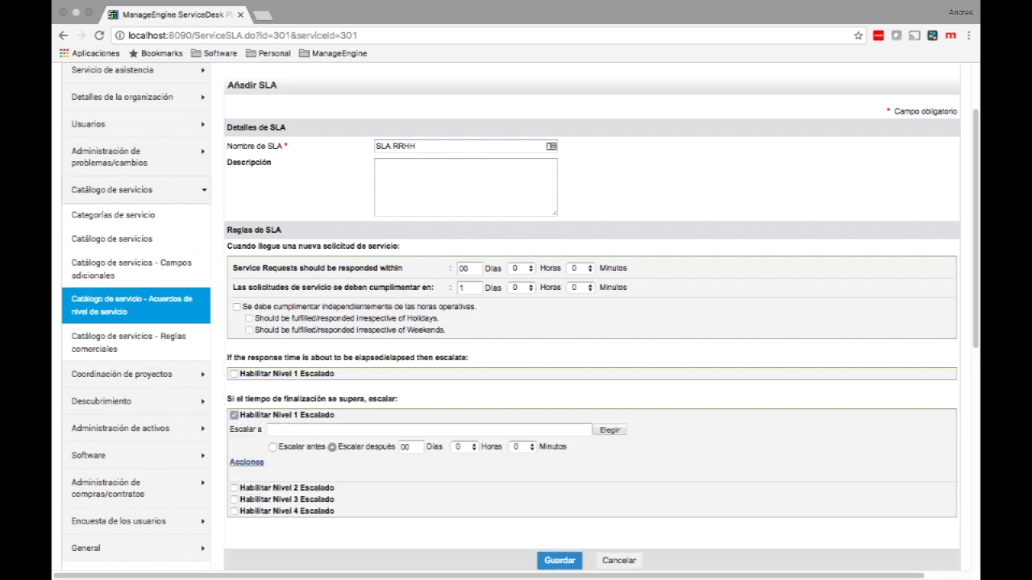
{"action": "scroll", "coordinate": [520, 317], "scroll_direction": "down", "scroll_amount": 1}
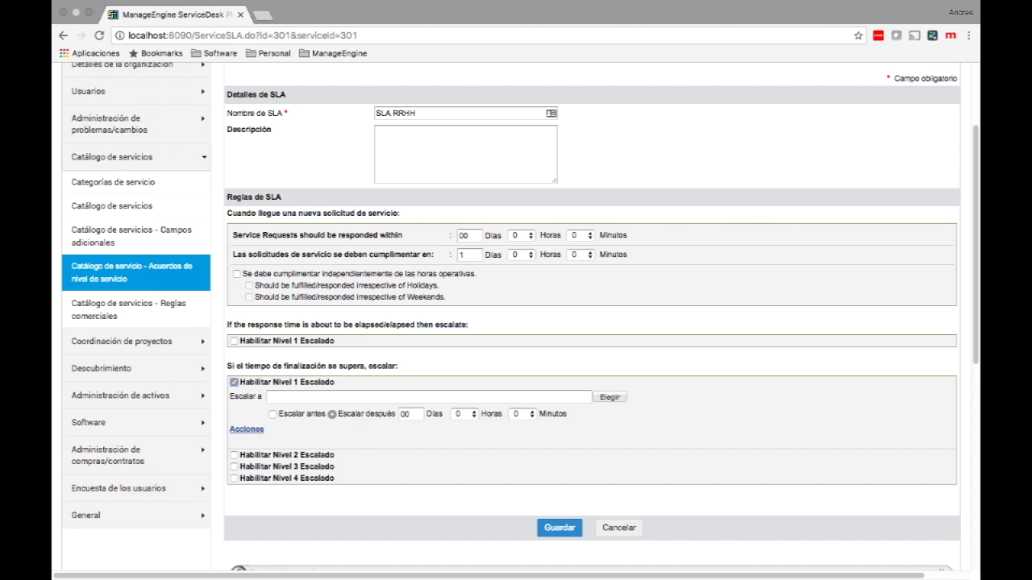
{"action": "left_click", "coordinate": [610, 397]}
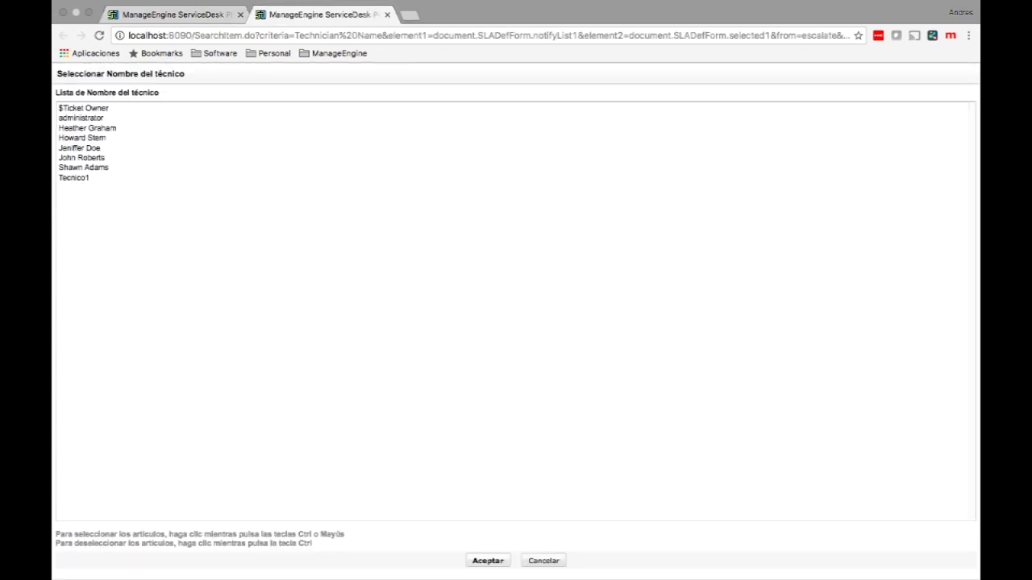
{"action": "left_click", "coordinate": [81, 117]}
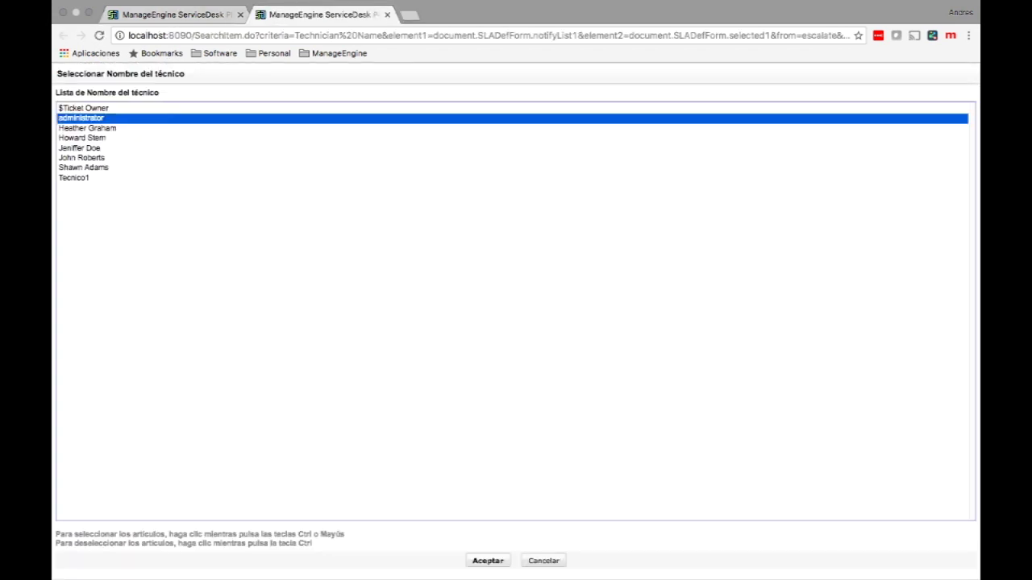
{"action": "left_click", "coordinate": [487, 560]}
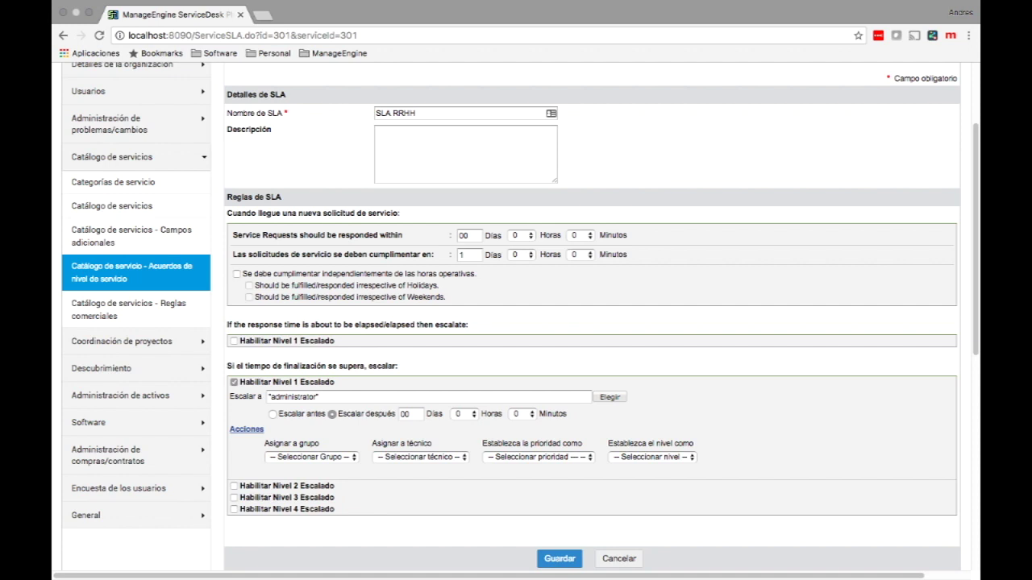
Step: Escalate 5 minutes before the deadline to the Printer Problems group and a technician, then save SLA RRHH
{"action": "left_click", "coordinate": [273, 415]}
{"action": "left_click", "coordinate": [522, 413]}
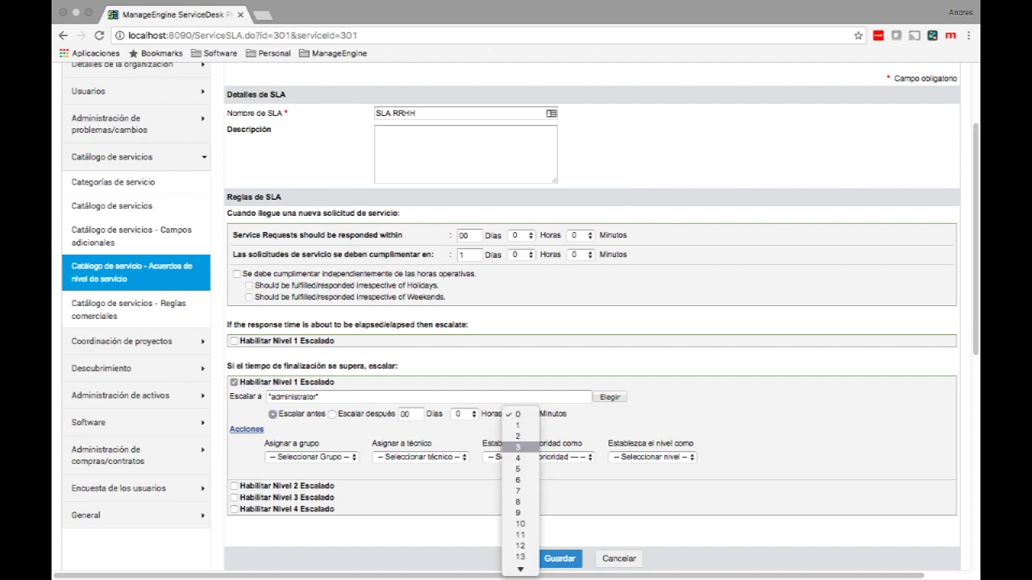
{"action": "left_click", "coordinate": [524, 417]}
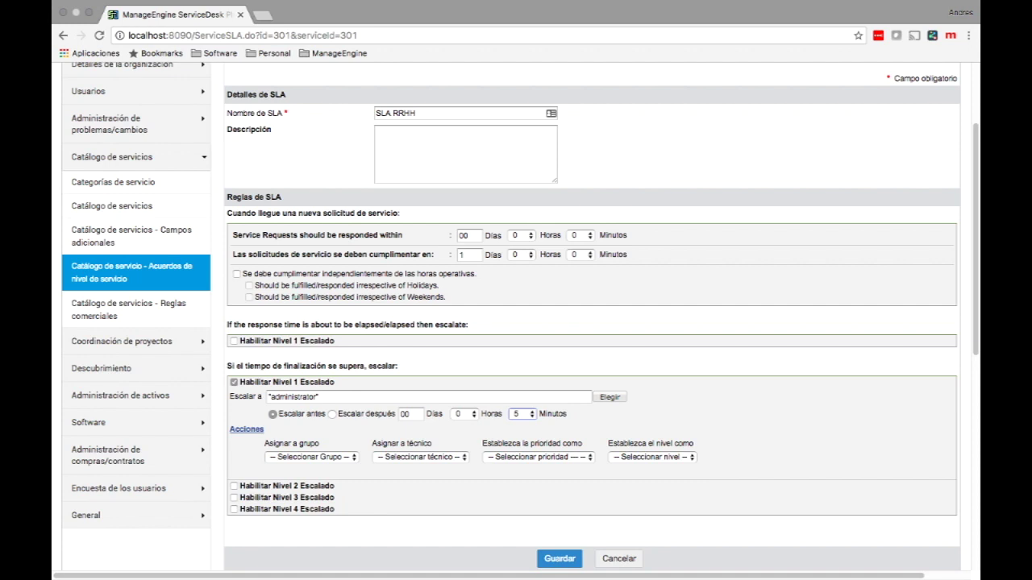
{"action": "left_click", "coordinate": [310, 458]}
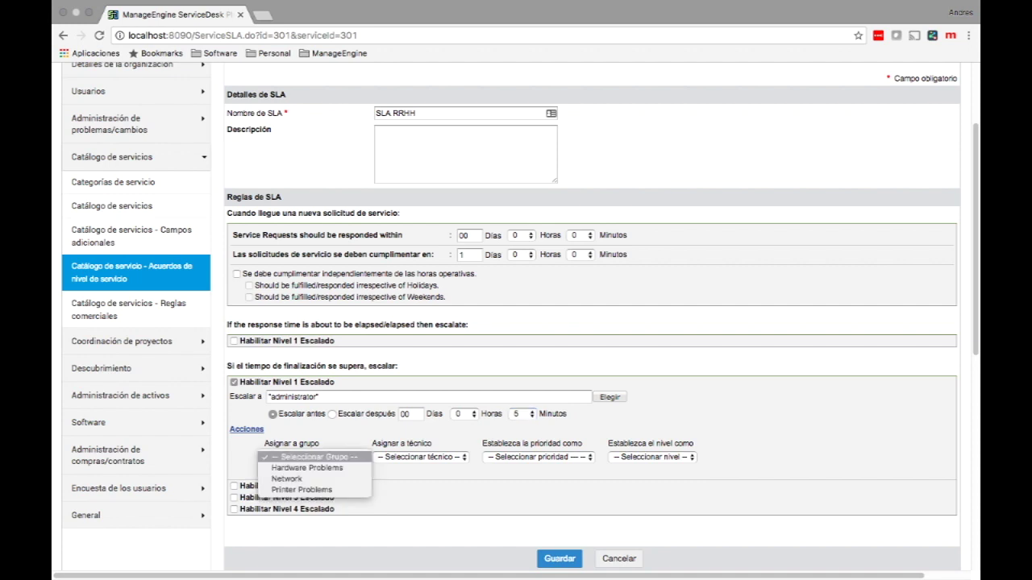
{"action": "left_click", "coordinate": [301, 489]}
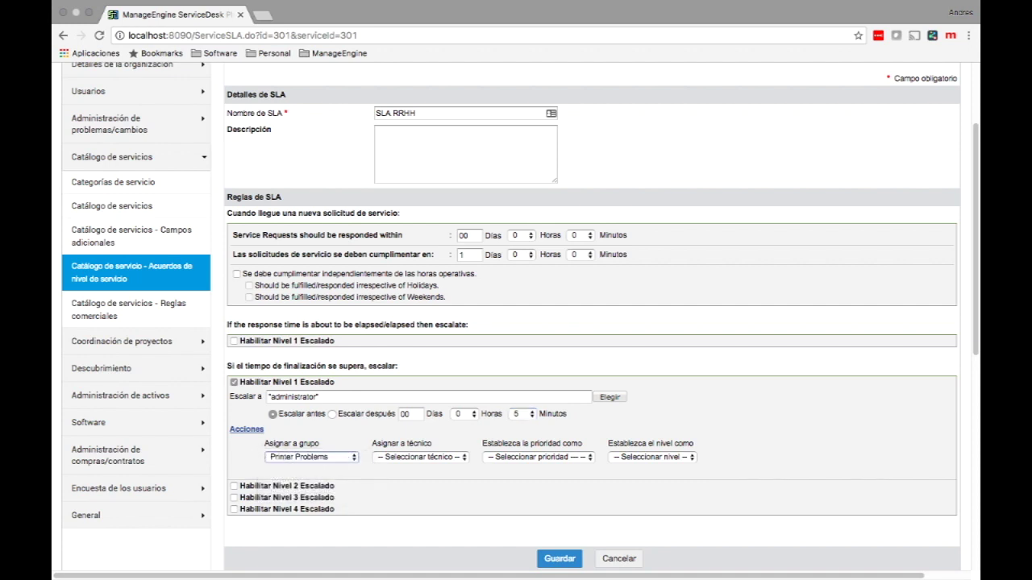
{"action": "left_click", "coordinate": [420, 457]}
{"action": "left_click", "coordinate": [399, 470]}
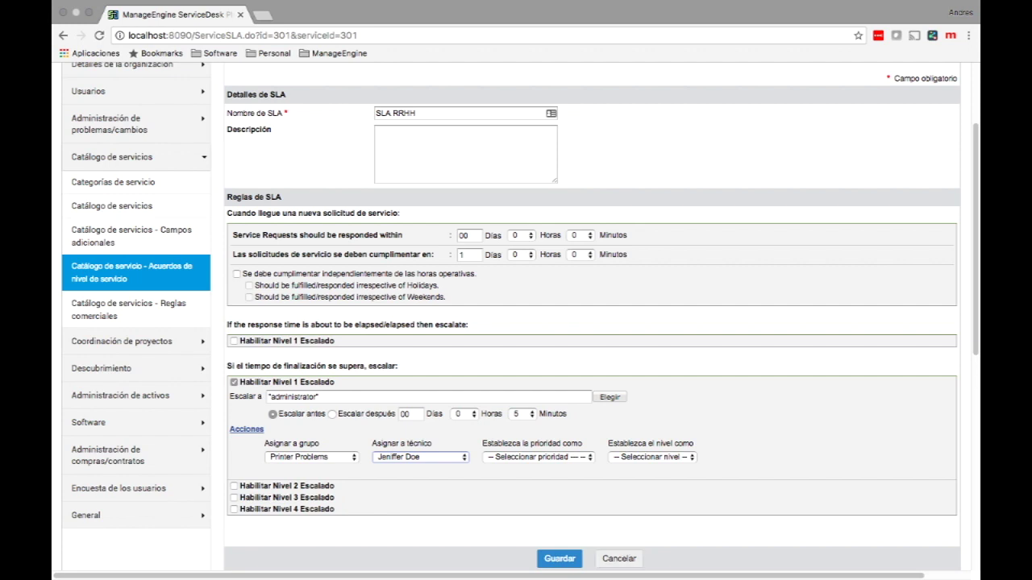
{"action": "left_click", "coordinate": [559, 558]}
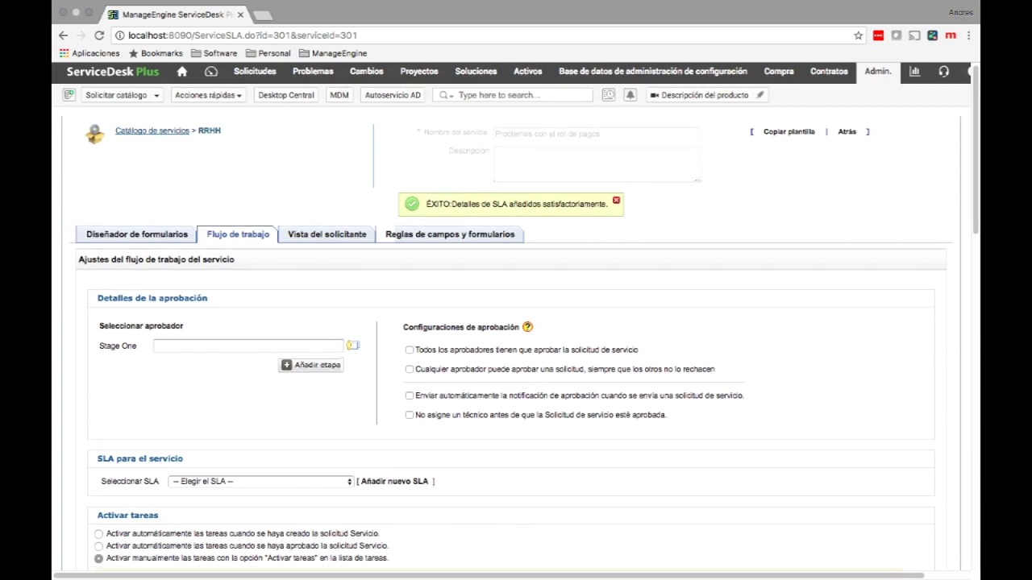
Step: Select SLA RRHH as the service's SLA
{"action": "scroll", "coordinate": [516, 323], "scroll_direction": "down", "scroll_amount": 3}
{"action": "left_click", "coordinate": [260, 389]}
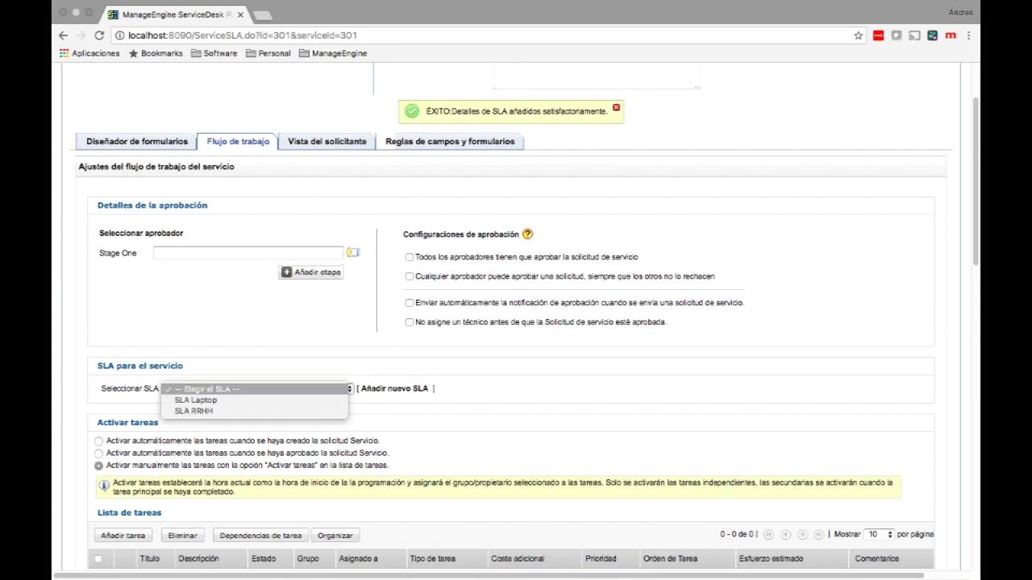
{"action": "key", "text": "Down"}
{"action": "key", "text": "Down"}
{"action": "key", "text": "Return"}
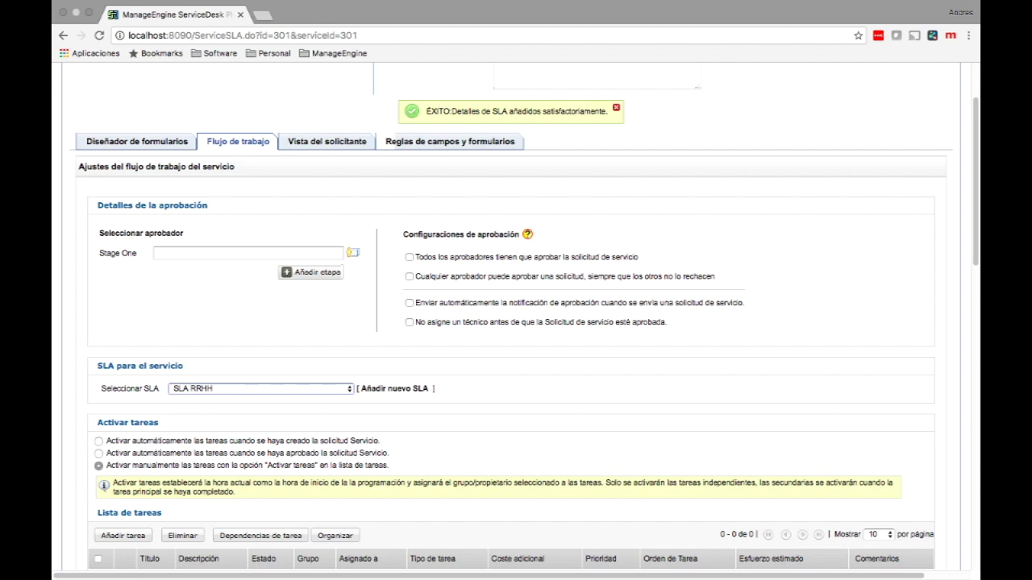
Step: Make $DEPT_HEAD$ the stage-one approver
{"action": "left_click", "coordinate": [248, 254]}
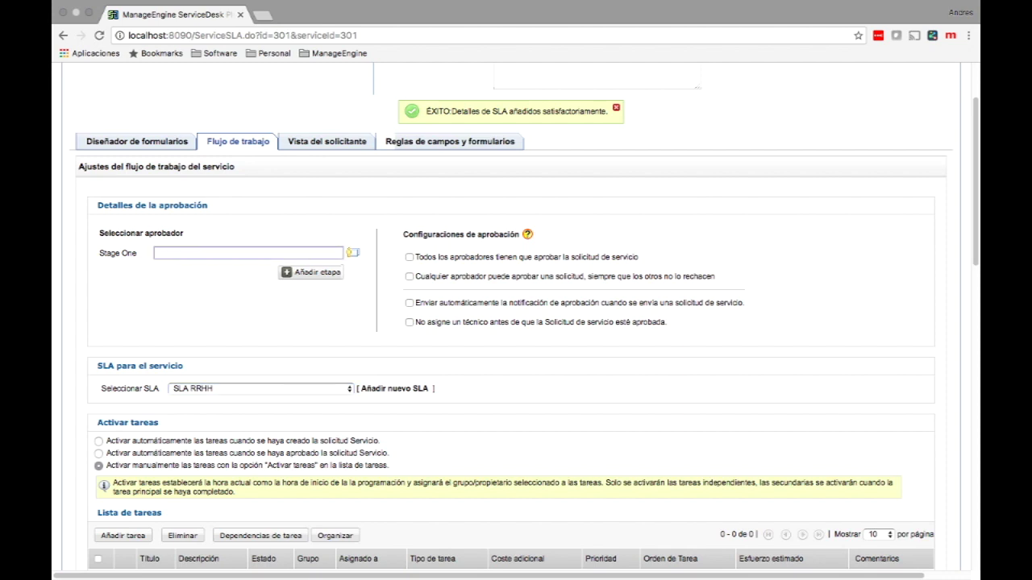
{"action": "left_click", "coordinate": [351, 252]}
{"action": "scroll", "coordinate": [439, 326], "scroll_direction": "down", "scroll_amount": 2}
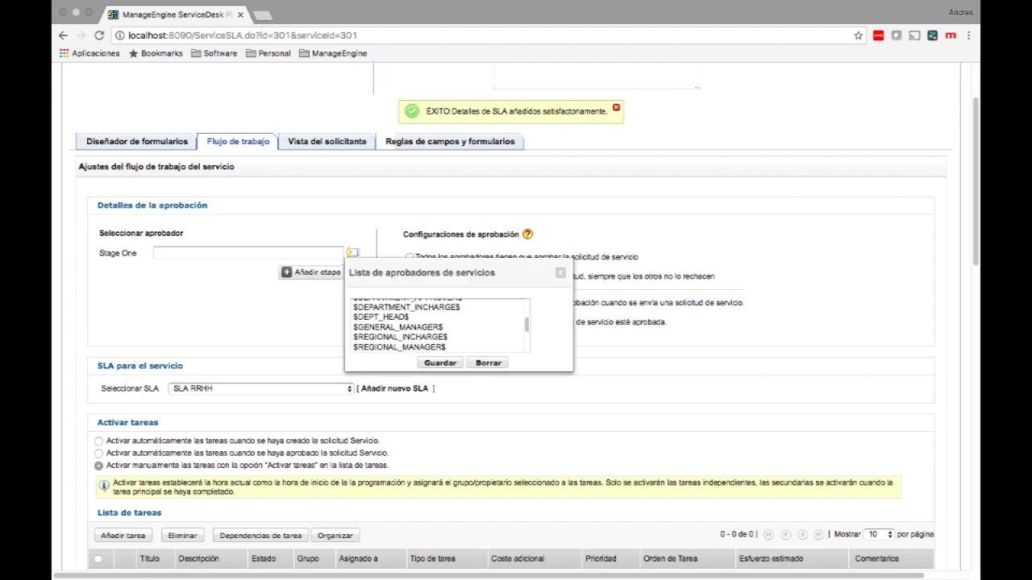
{"action": "left_click", "coordinate": [382, 313]}
{"action": "left_click", "coordinate": [440, 363]}
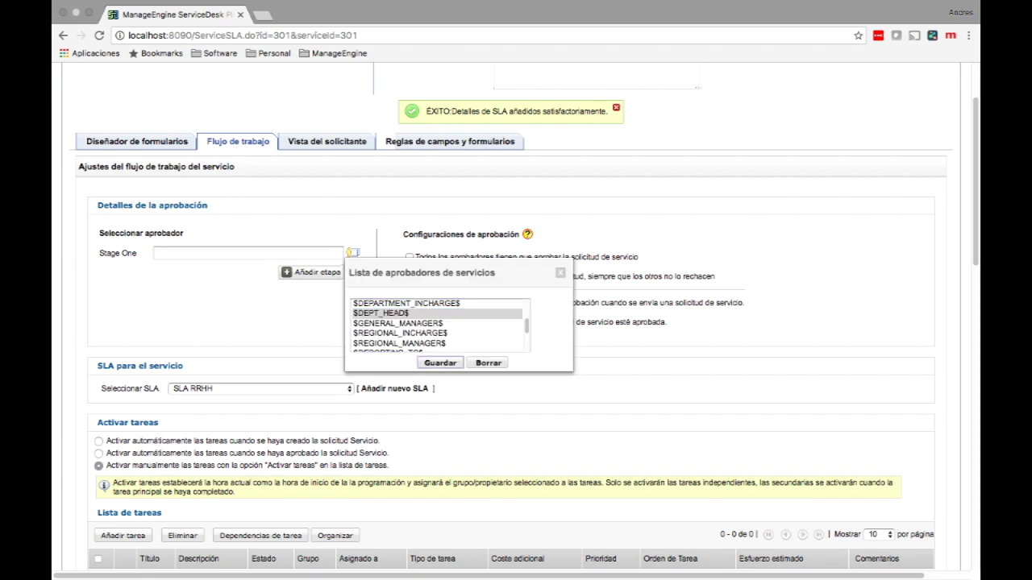
Step: Enable single-approver approval, automatic approval notification, and holding technician assignment until approval
{"action": "left_click", "coordinate": [409, 277]}
{"action": "left_click", "coordinate": [409, 302]}
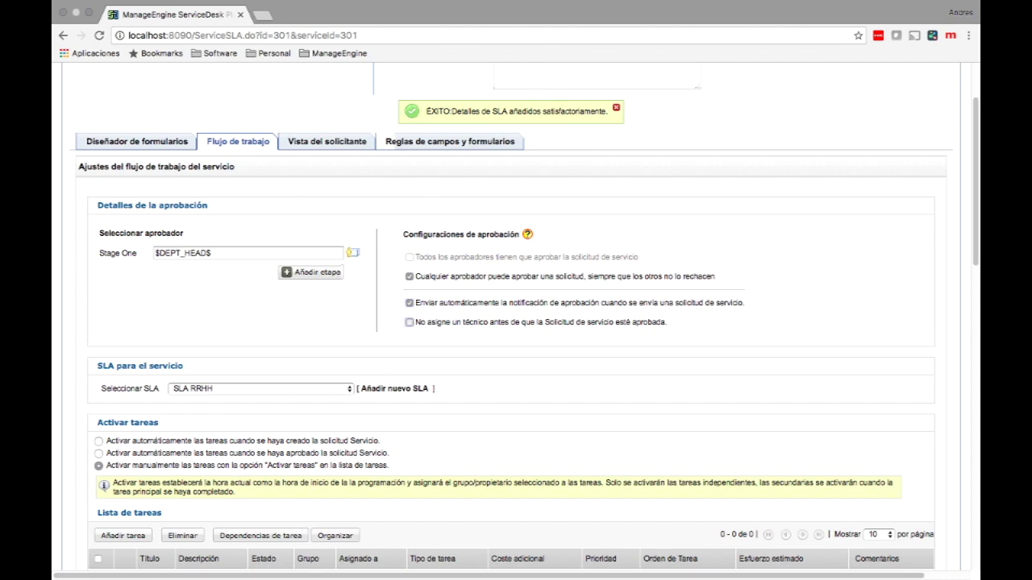
{"action": "left_click", "coordinate": [408, 321]}
{"action": "scroll", "coordinate": [511, 326], "scroll_direction": "down", "scroll_amount": 5}
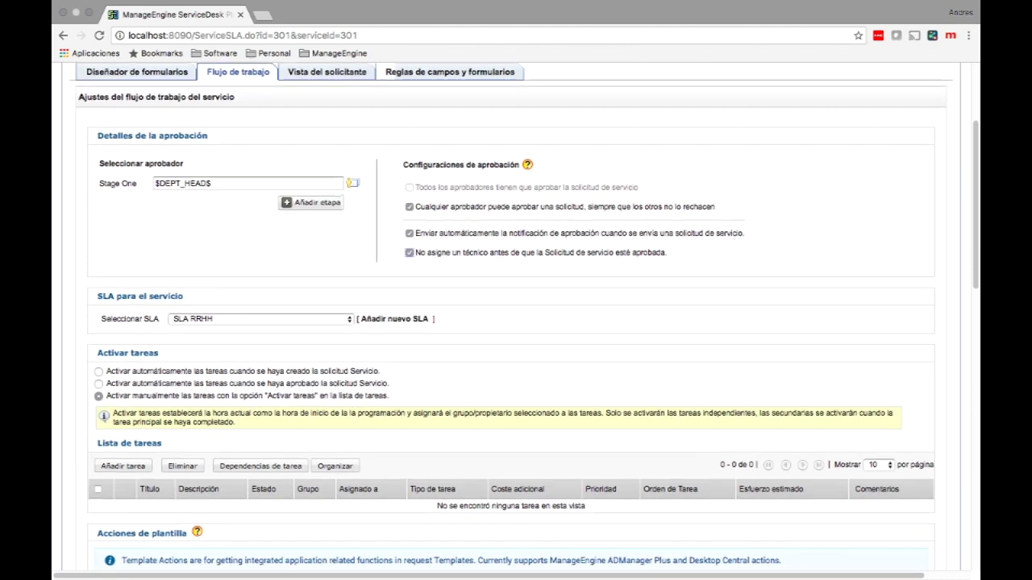
Step: Activate the template's tasks automatically once the request is approved, then begin a new task
{"action": "scroll", "coordinate": [511, 326], "scroll_direction": "down", "scroll_amount": 2}
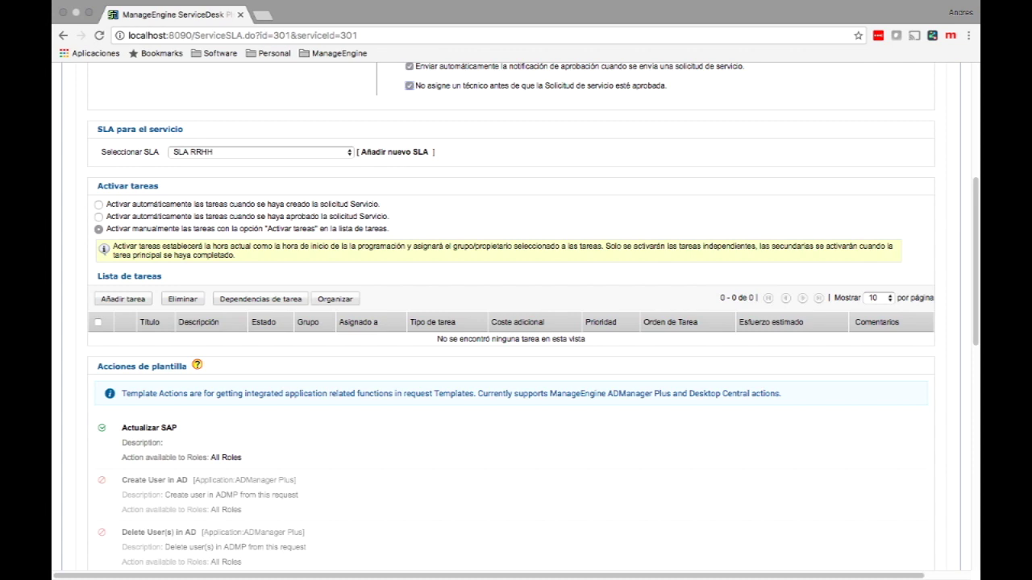
{"action": "left_click_drag", "start_coordinate": [257, 204], "coordinate": [313, 204]}
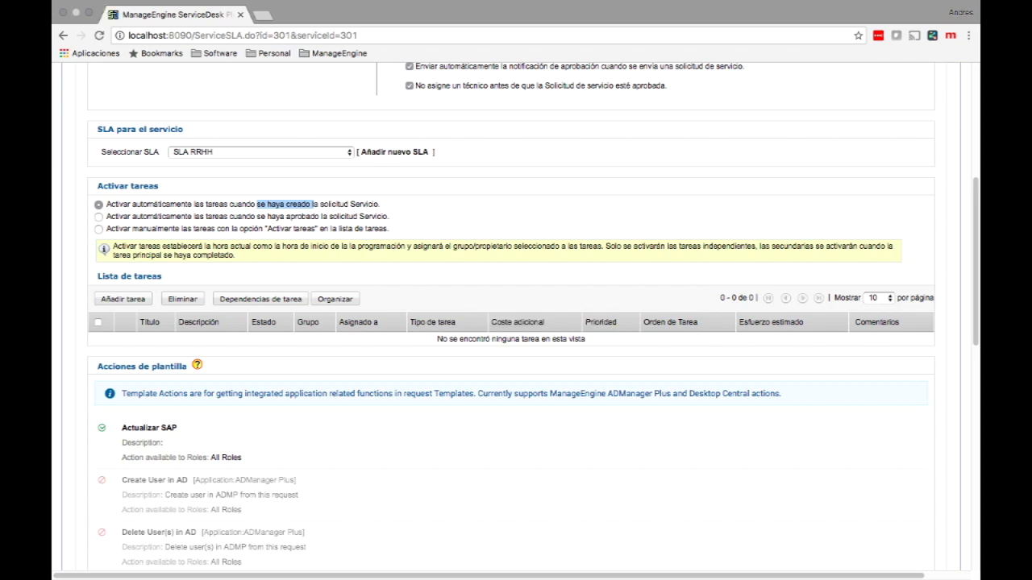
{"action": "left_click_drag", "start_coordinate": [107, 228], "coordinate": [388, 228]}
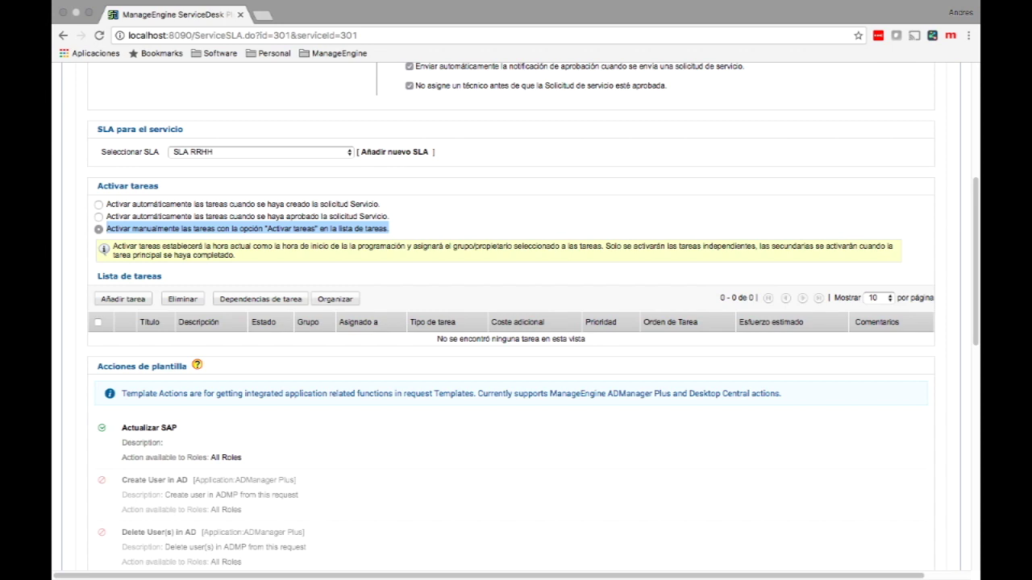
{"action": "left_click", "coordinate": [98, 216]}
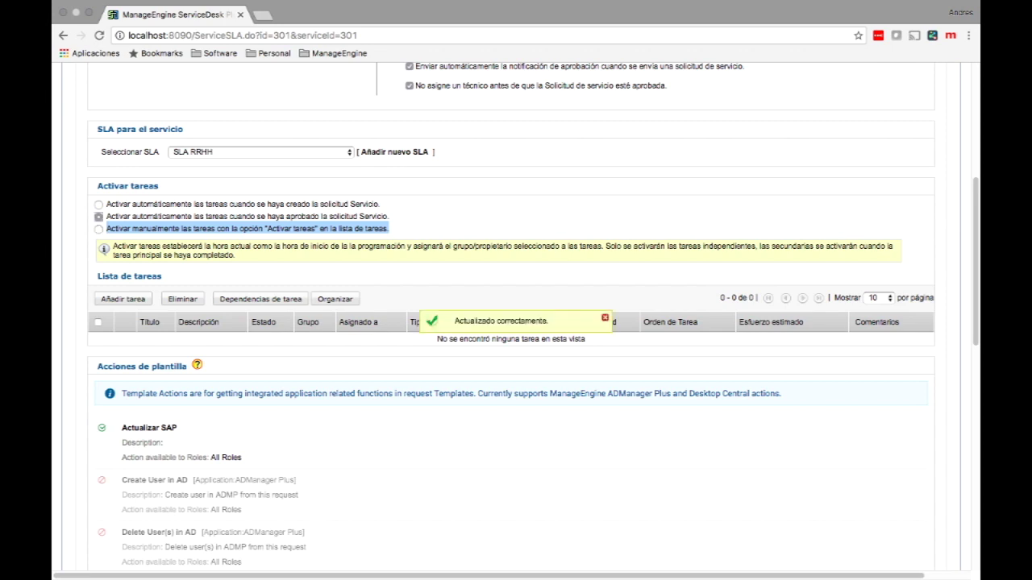
{"action": "left_click_drag", "start_coordinate": [294, 216], "coordinate": [346, 216]}
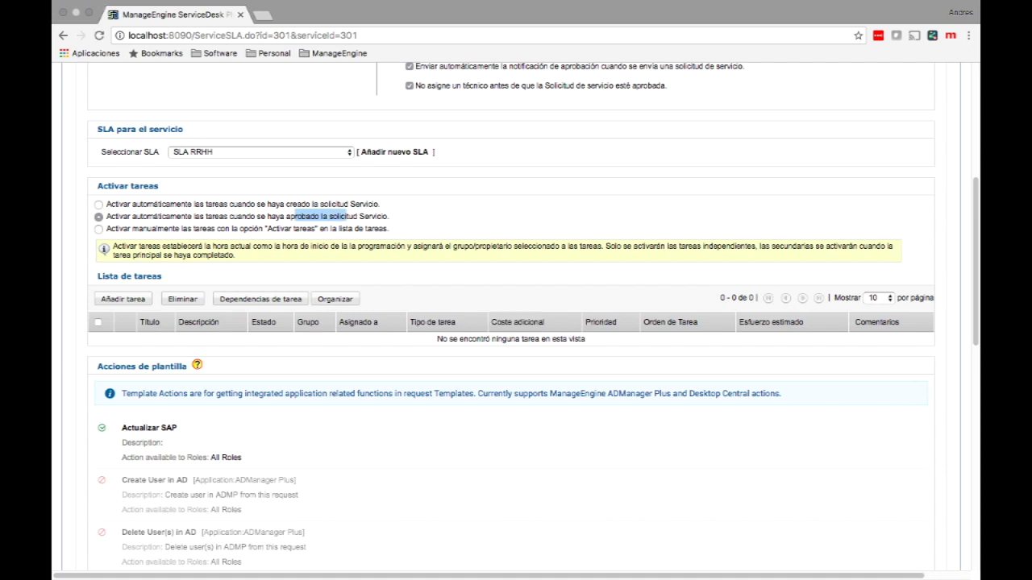
{"action": "left_click", "coordinate": [122, 299]}
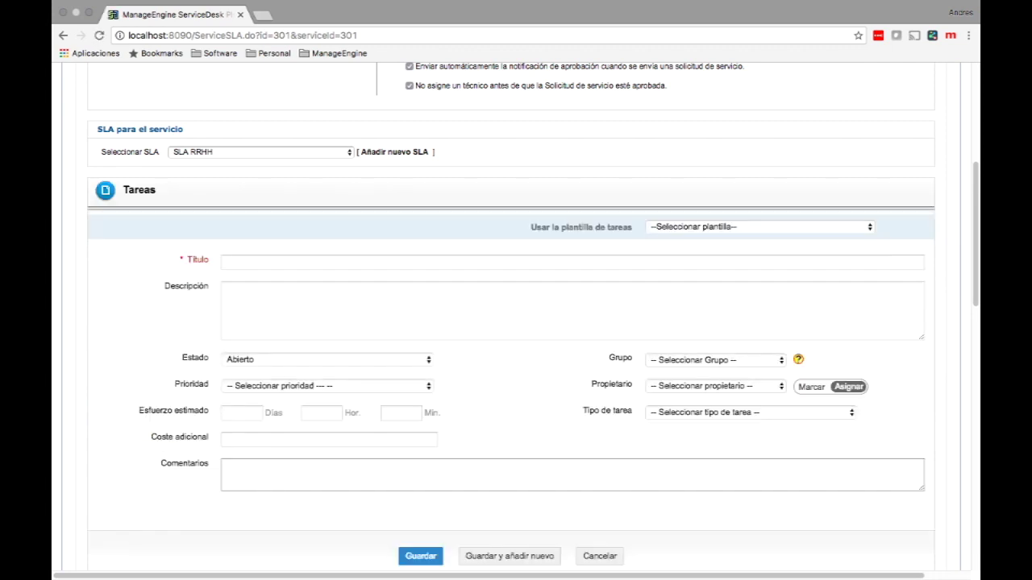
Step: Add the Include another RAM task from its task template
{"action": "left_click", "coordinate": [758, 226]}
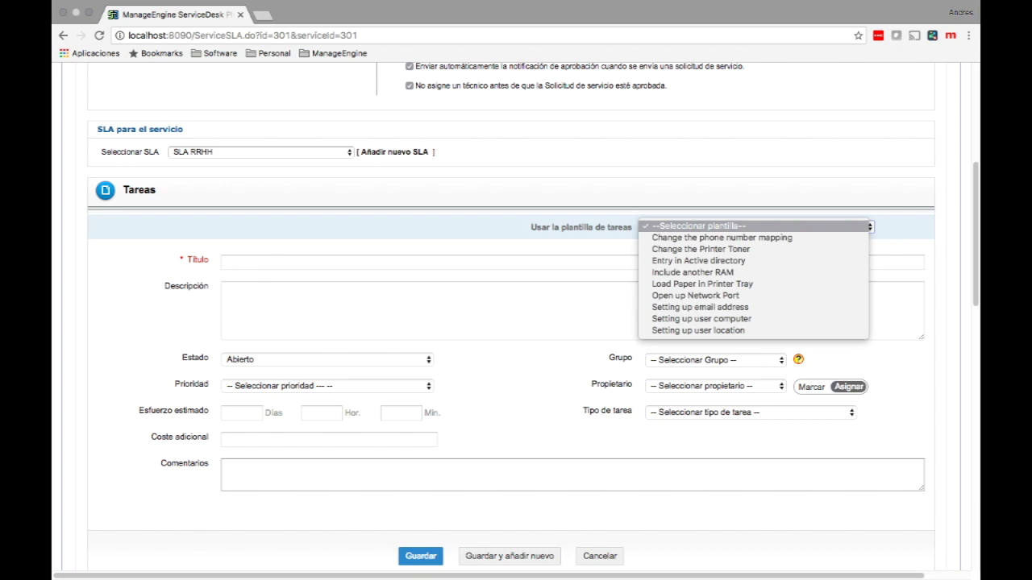
{"action": "left_click", "coordinate": [692, 272]}
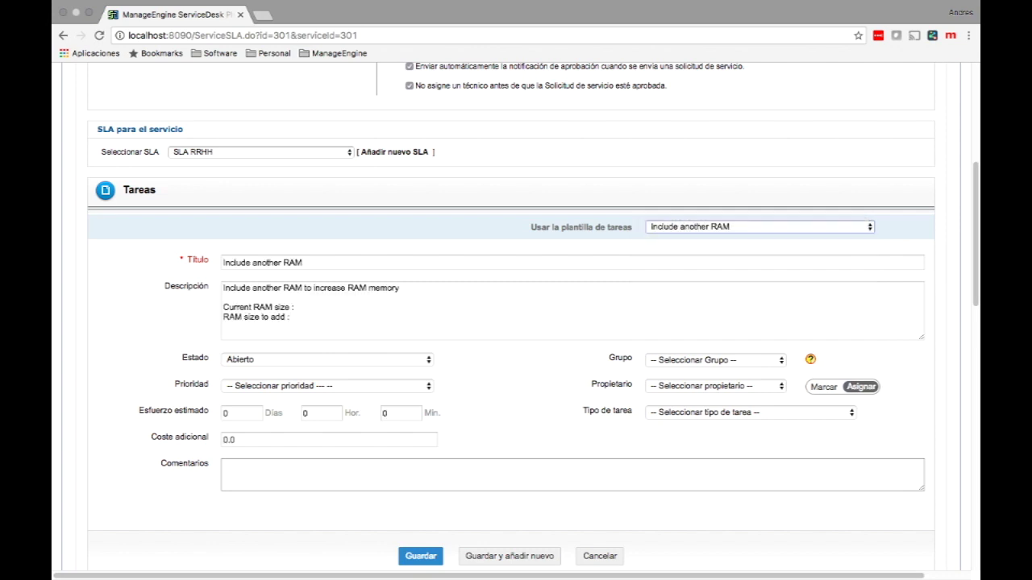
{"action": "left_click", "coordinate": [420, 556]}
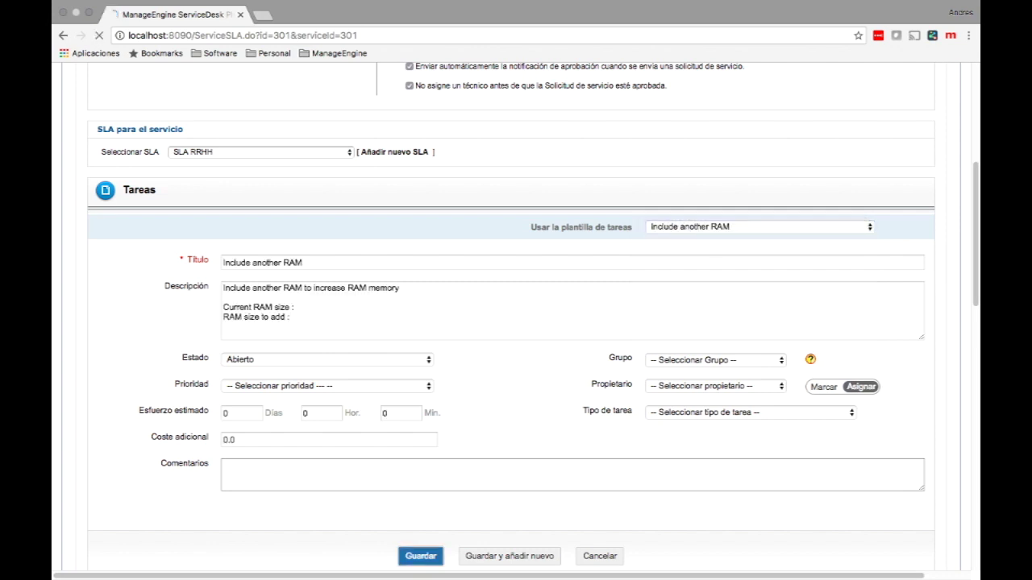
Step: Add the Check the network connectivity task from a task template, then open Dependencias de tarea
{"action": "left_click", "coordinate": [122, 299]}
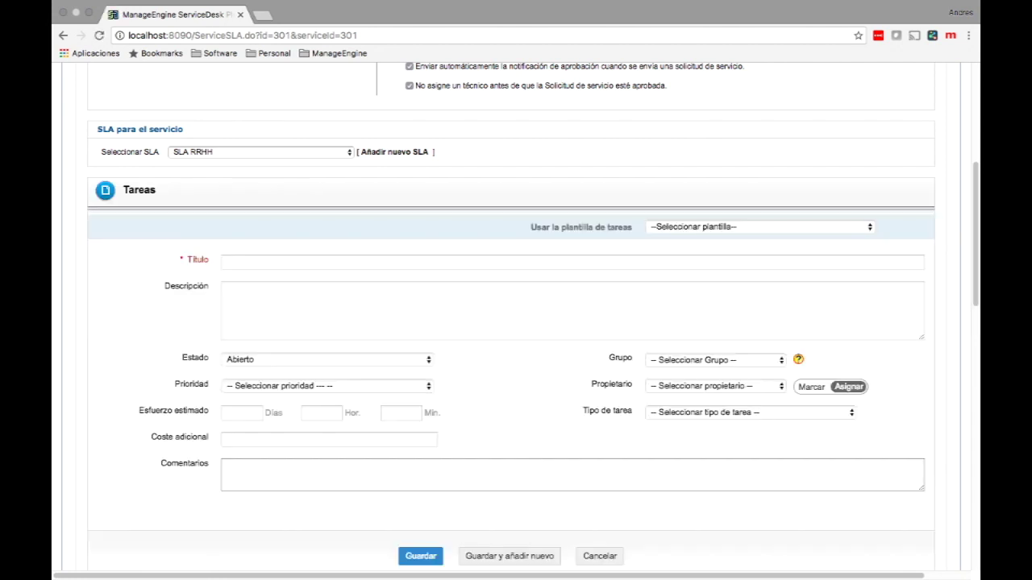
{"action": "left_click", "coordinate": [758, 227]}
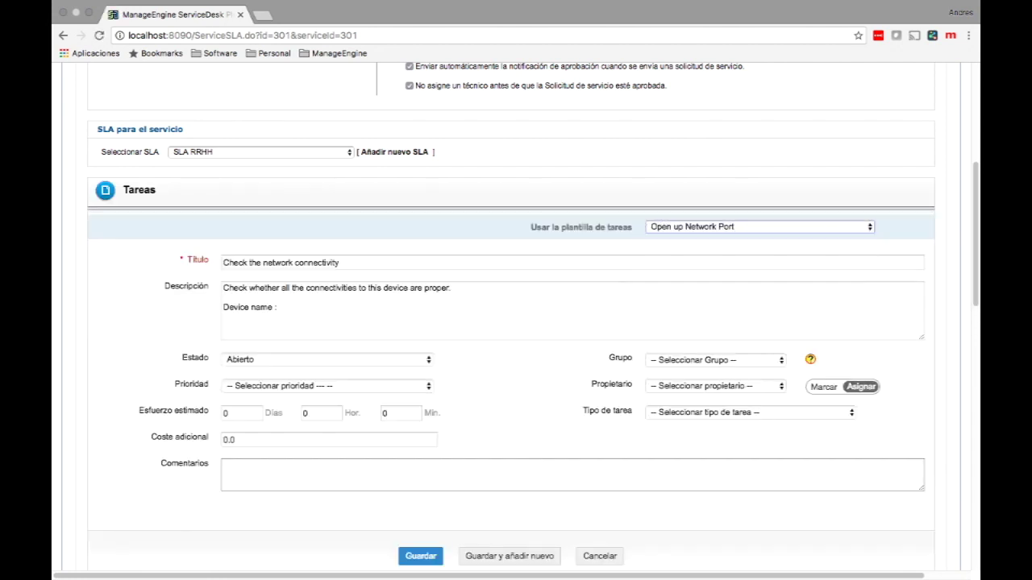
{"action": "left_click", "coordinate": [420, 556]}
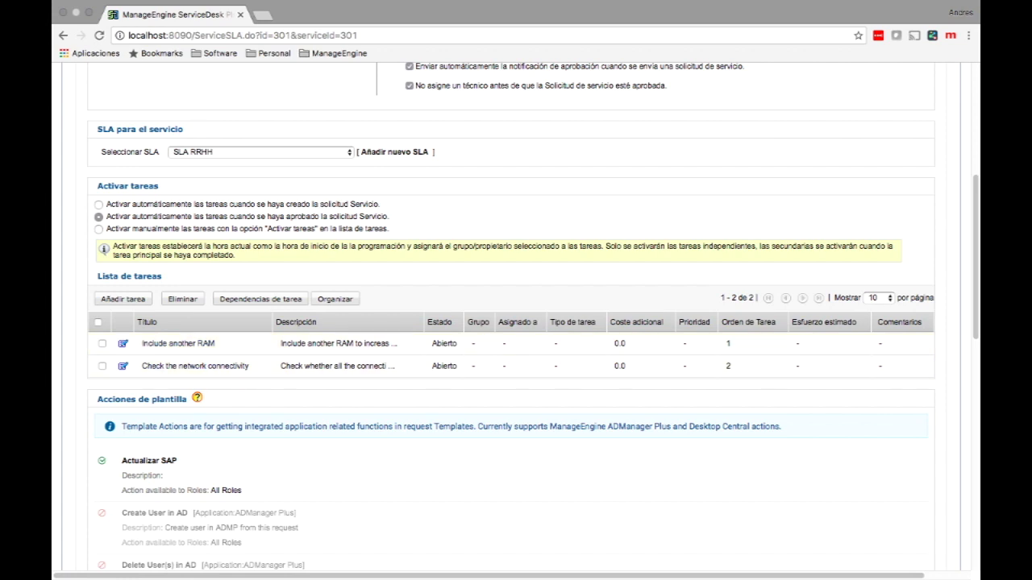
{"action": "left_click", "coordinate": [260, 299]}
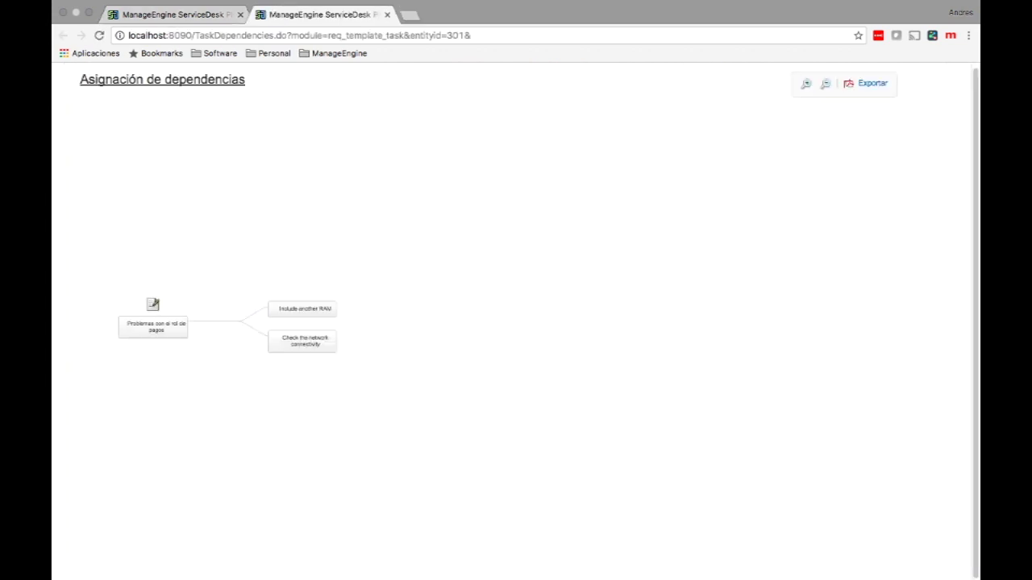
Step: Set Include another RAM as parent of Check the network connectivity, then close the graph
{"action": "mouse_move", "coordinate": [303, 342]}
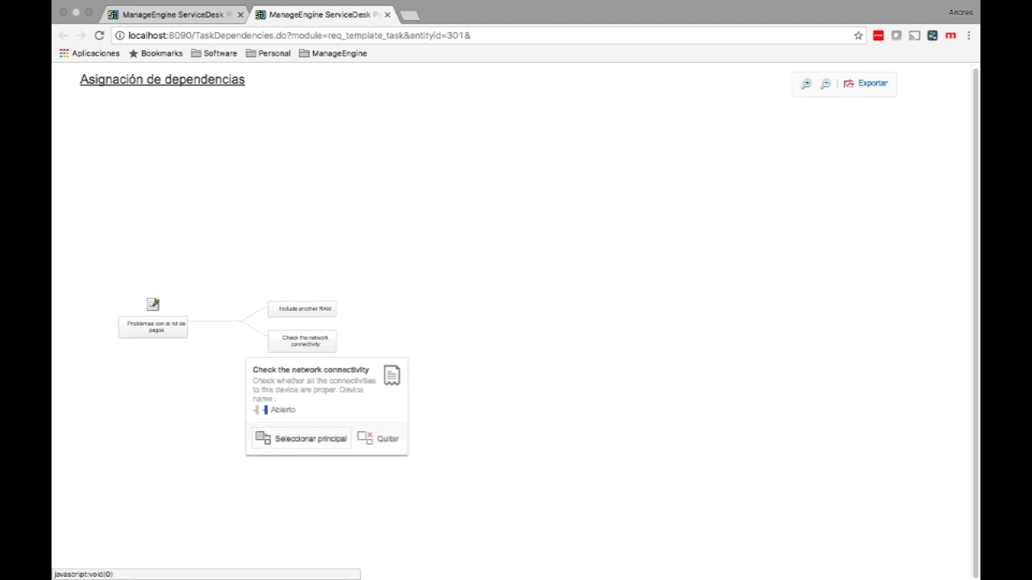
{"action": "left_click", "coordinate": [301, 438]}
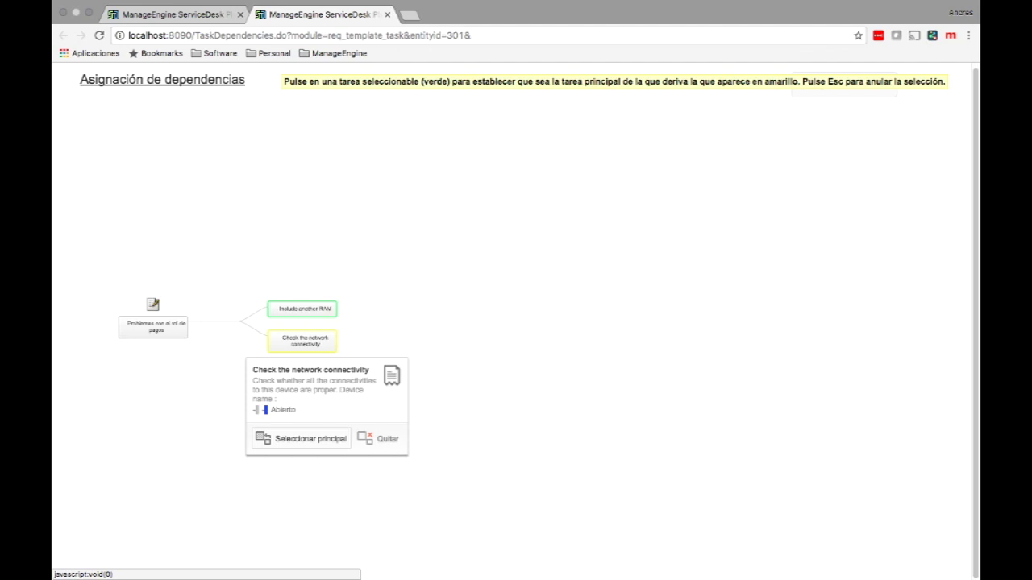
{"action": "left_click", "coordinate": [303, 309]}
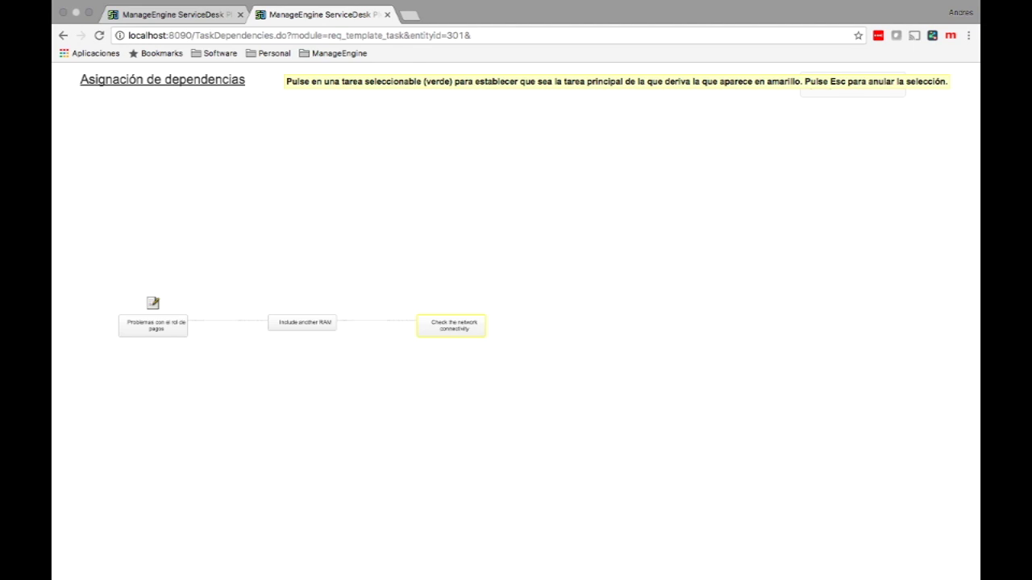
{"action": "key", "text": "Escape"}
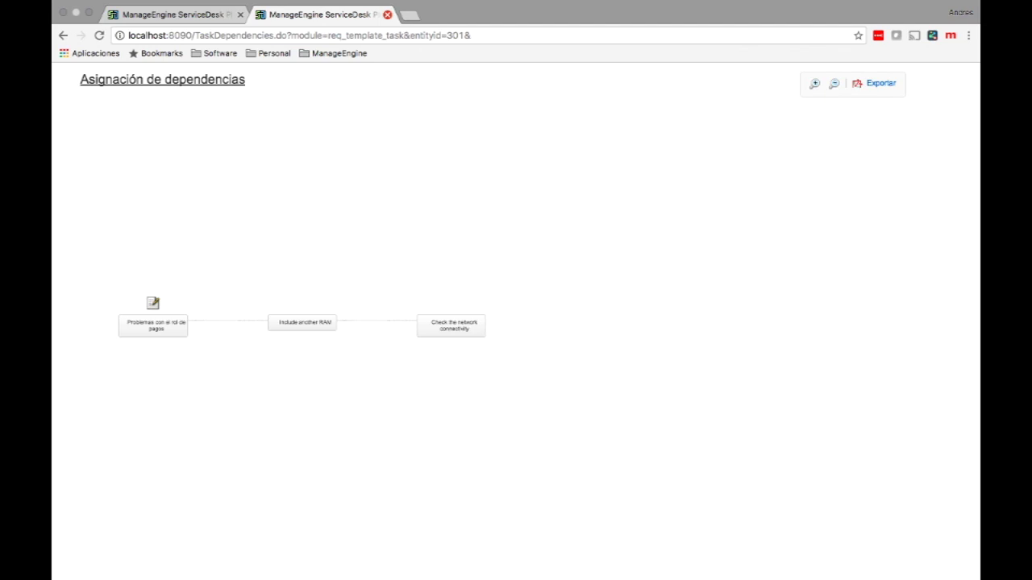
{"action": "left_click", "coordinate": [387, 14]}
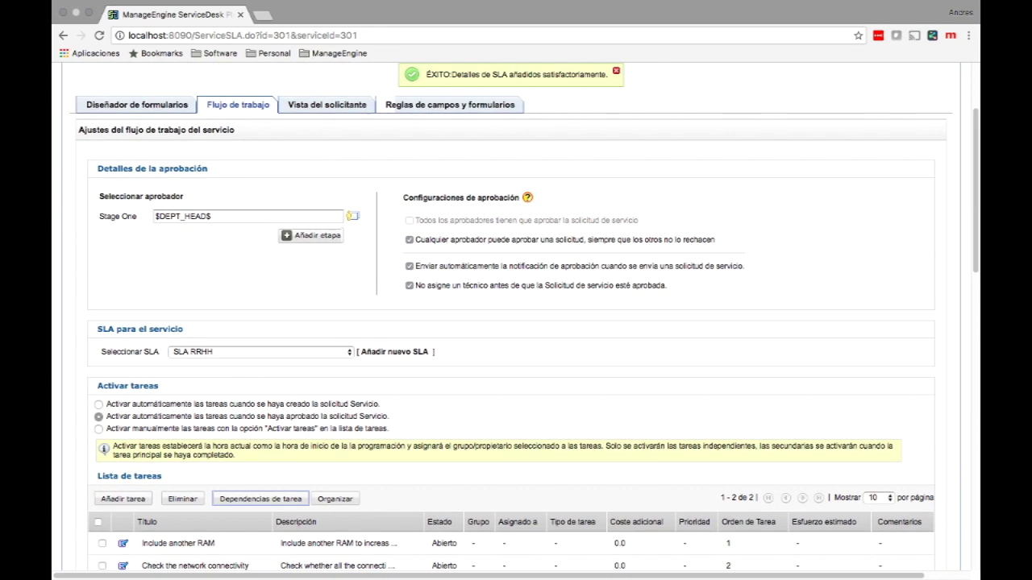
Step: Save the service template's workflow settings and open the request template categories list
{"action": "scroll", "coordinate": [516, 322], "scroll_direction": "down", "scroll_amount": 6}
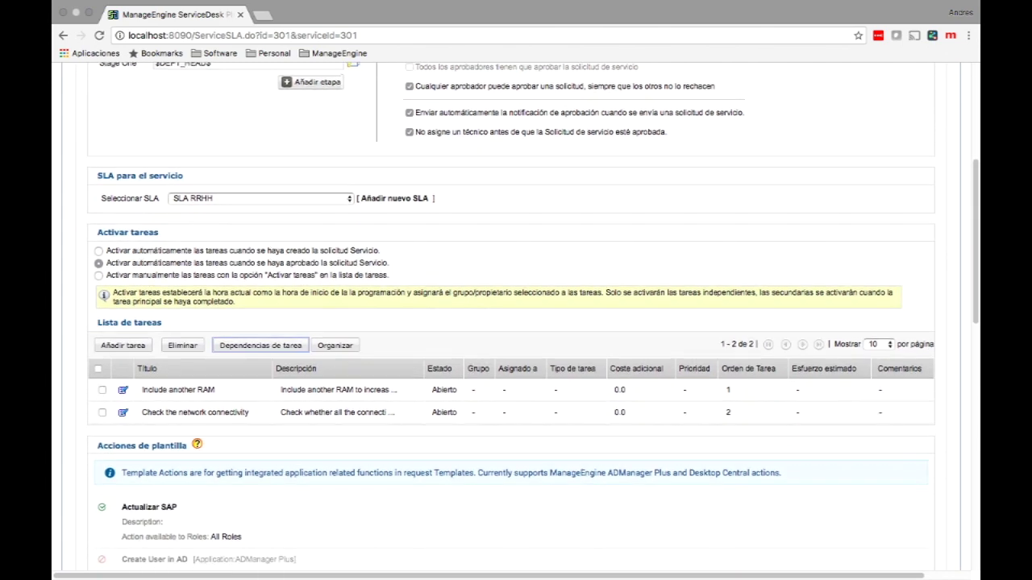
{"action": "scroll", "coordinate": [516, 322], "scroll_direction": "down", "scroll_amount": 4}
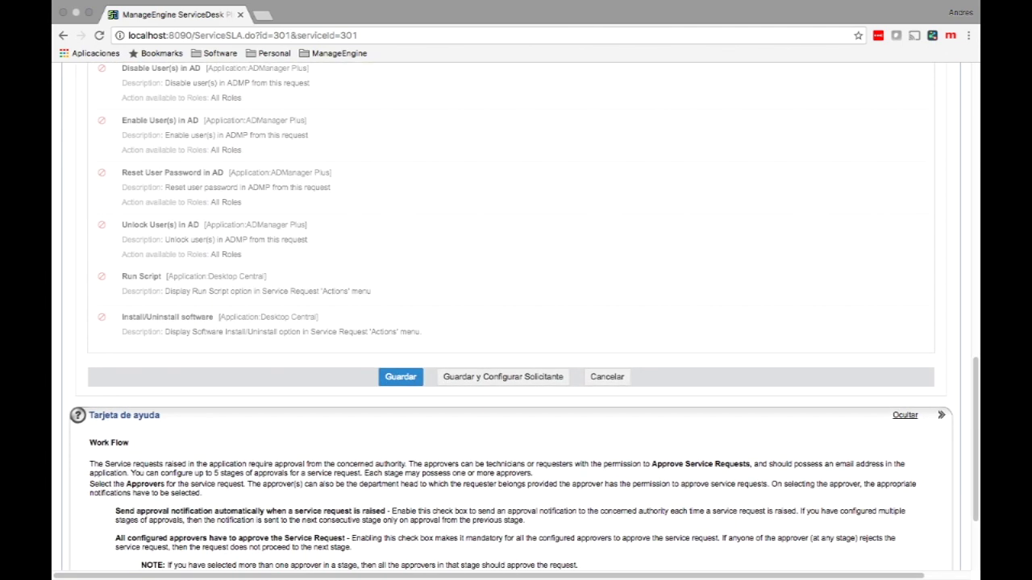
{"action": "left_click", "coordinate": [401, 377]}
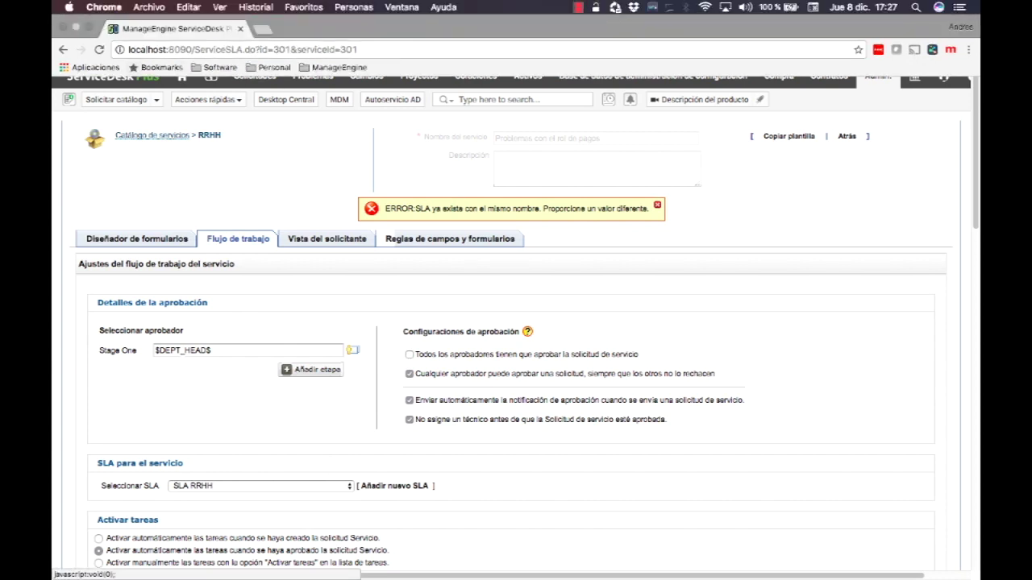
{"action": "left_click", "coordinate": [847, 136]}
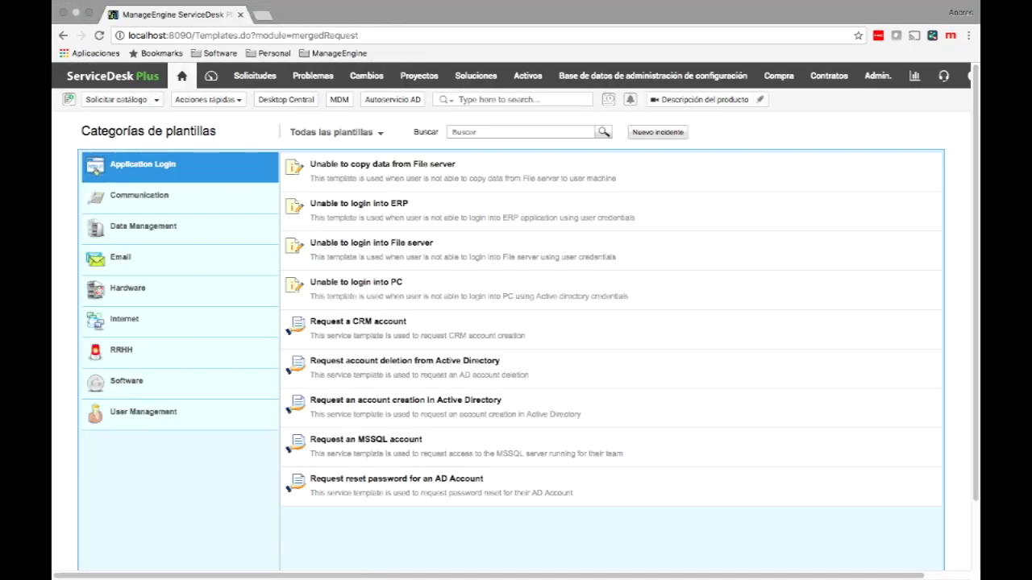
Step: Open a request from RRHH's 'Problemas con el rol de pagos' template and review its 1-day SLA and tasks
{"action": "left_click", "coordinate": [121, 350]}
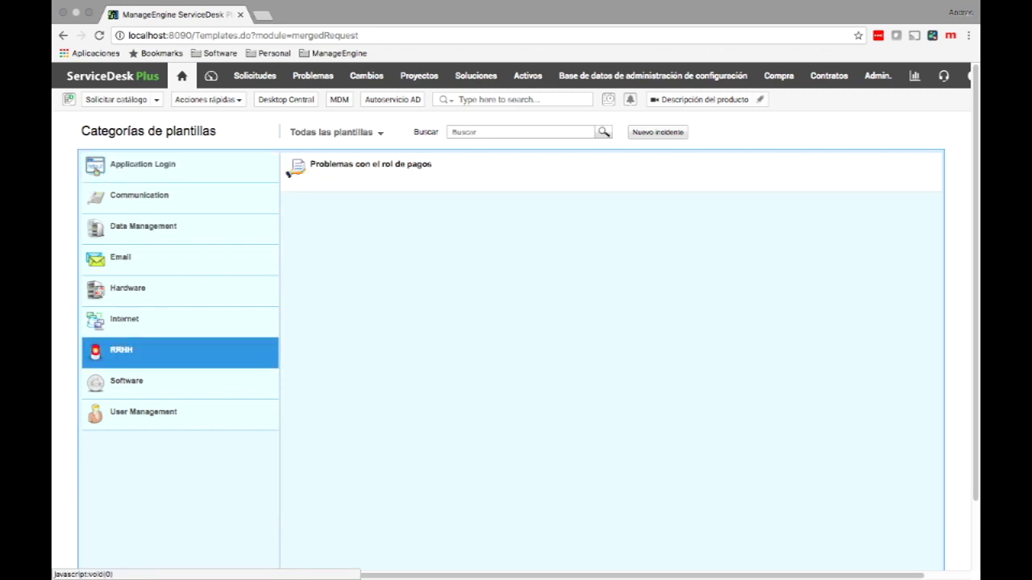
{"action": "left_click", "coordinate": [291, 169]}
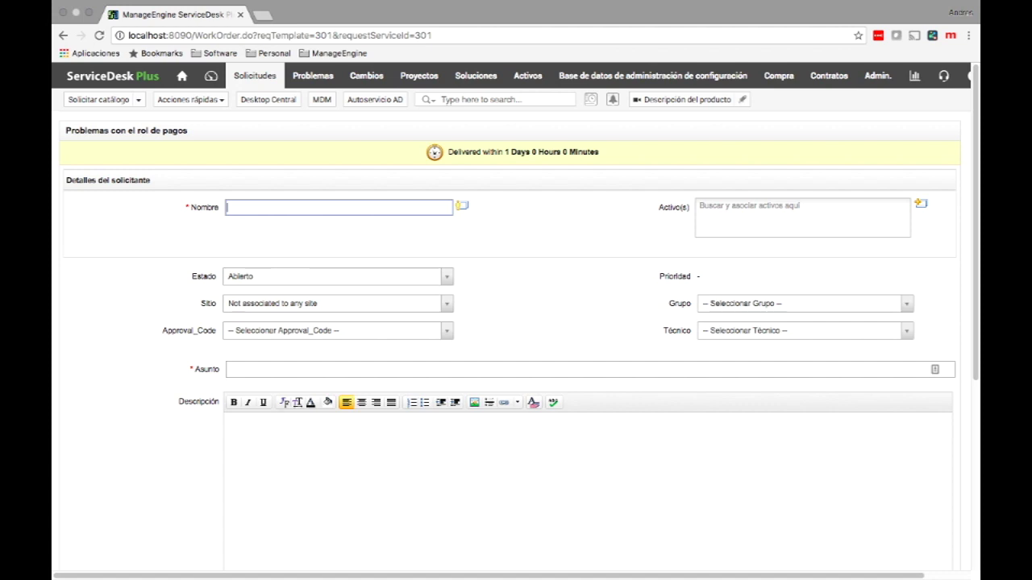
{"action": "left_click_drag", "start_coordinate": [448, 152], "coordinate": [598, 151]}
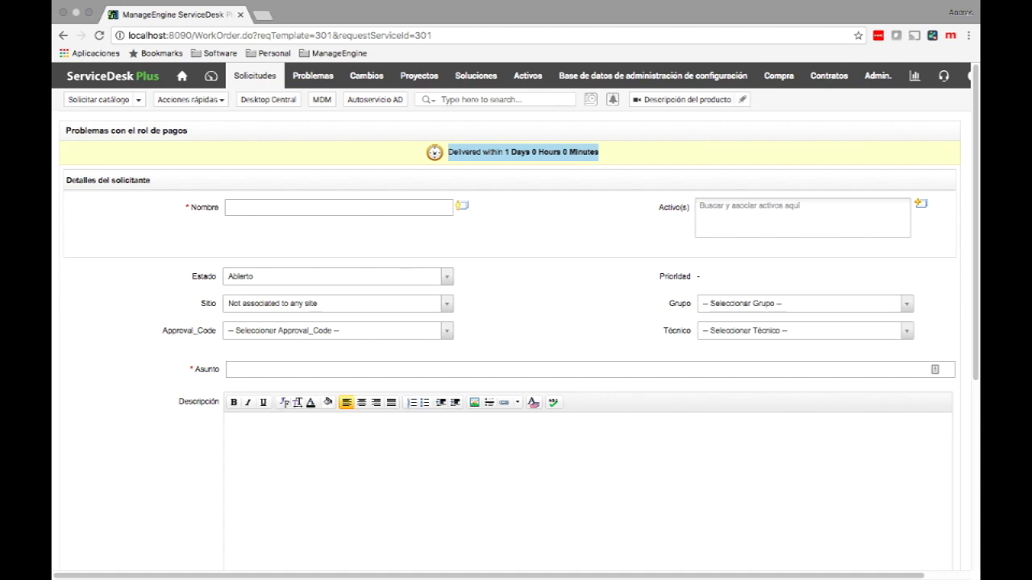
{"action": "scroll", "coordinate": [516, 322], "scroll_direction": "down", "scroll_amount": 5}
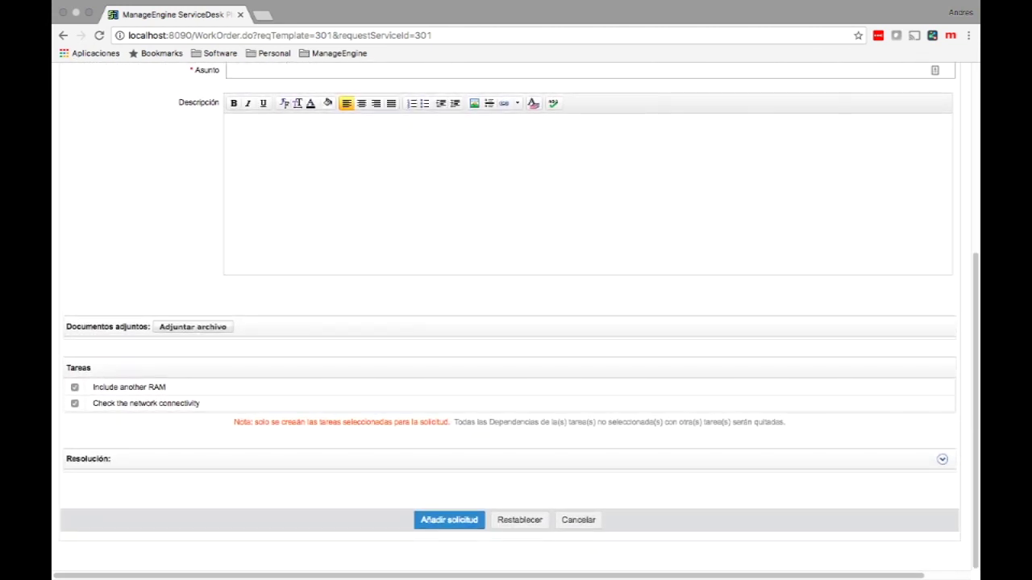
{"action": "left_click", "coordinate": [74, 403]}
{"action": "left_click", "coordinate": [74, 403]}
{"action": "scroll", "coordinate": [516, 323], "scroll_direction": "up", "scroll_amount": 5}
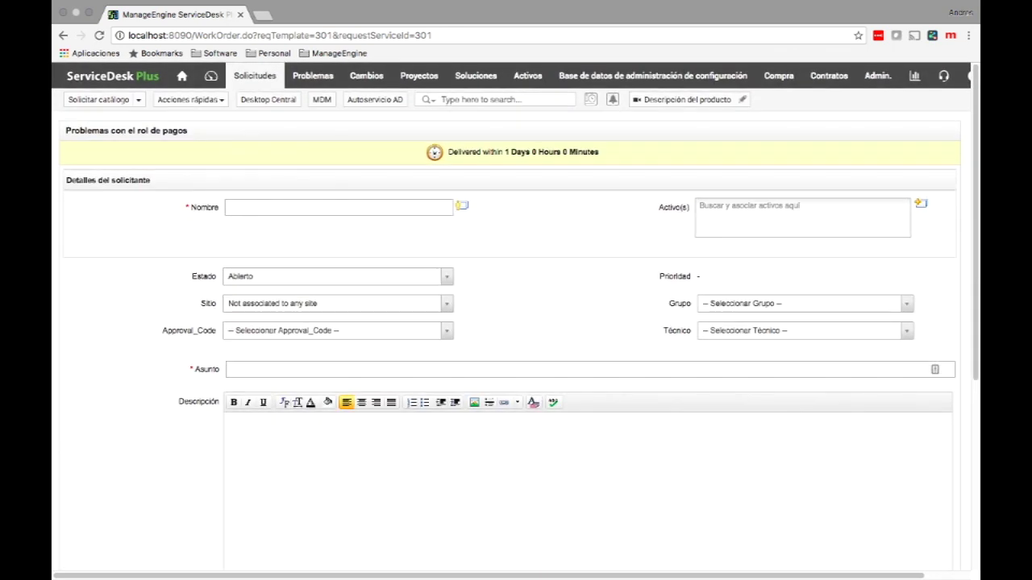
Step: Submit the request for the chosen requester with subject and description 'test'
{"action": "left_click", "coordinate": [338, 207]}
{"action": "type", "text": "je"}
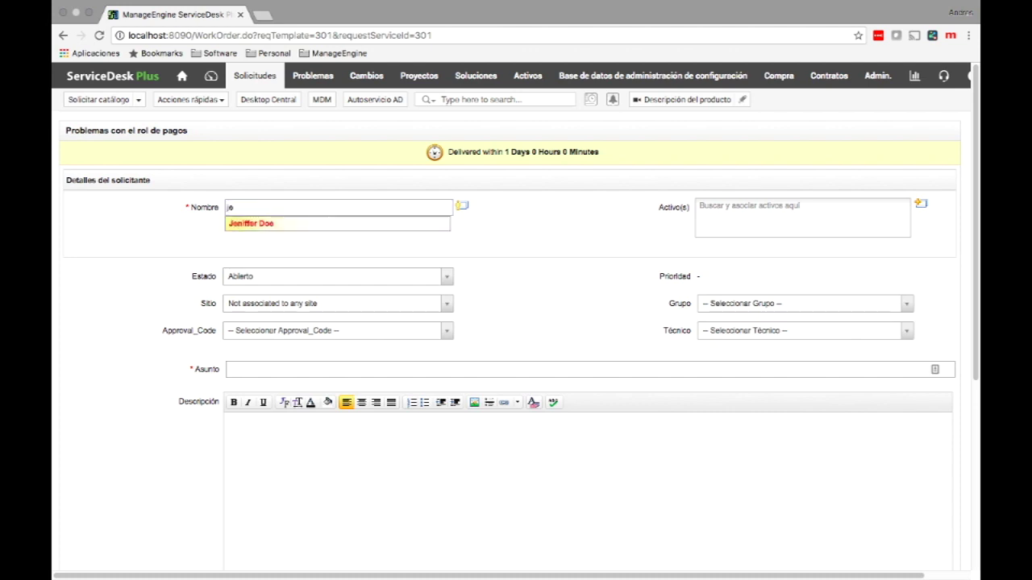
{"action": "key", "text": "Return"}
{"action": "left_click", "coordinate": [564, 369]}
{"action": "type", "text": "tes"}
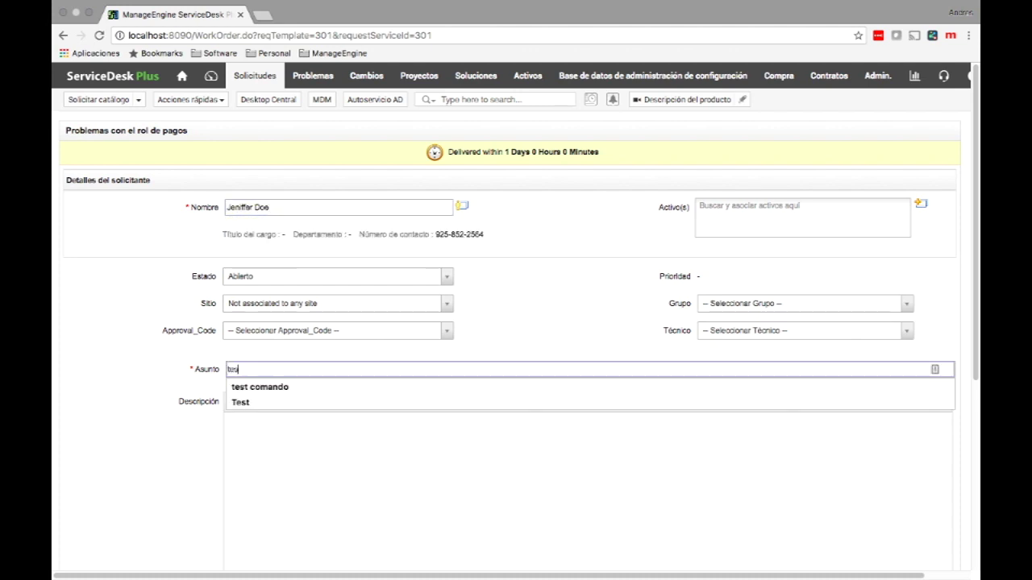
{"action": "type", "text": "t"}
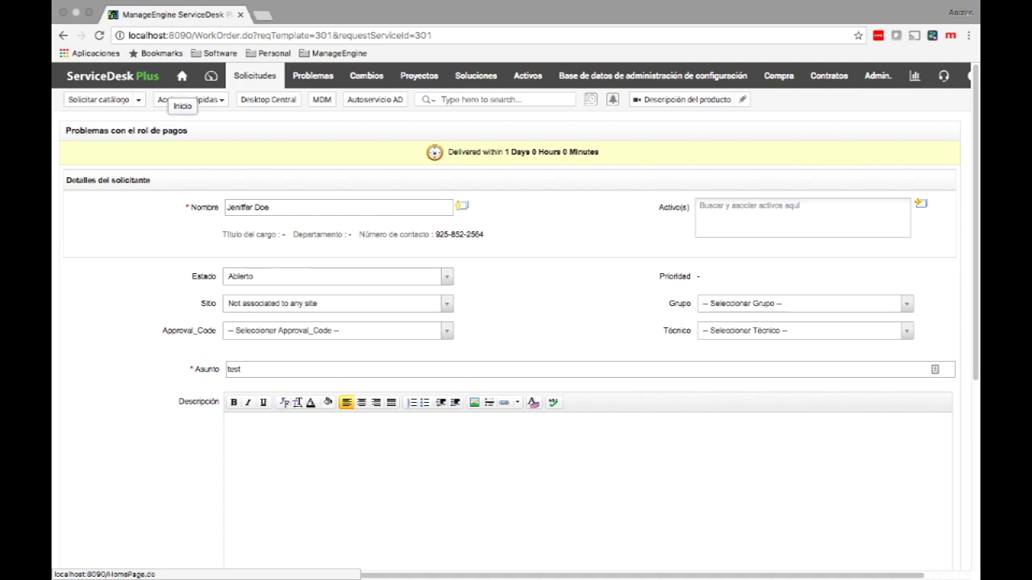
{"action": "left_click", "coordinate": [234, 423]}
{"action": "type", "text": "test"}
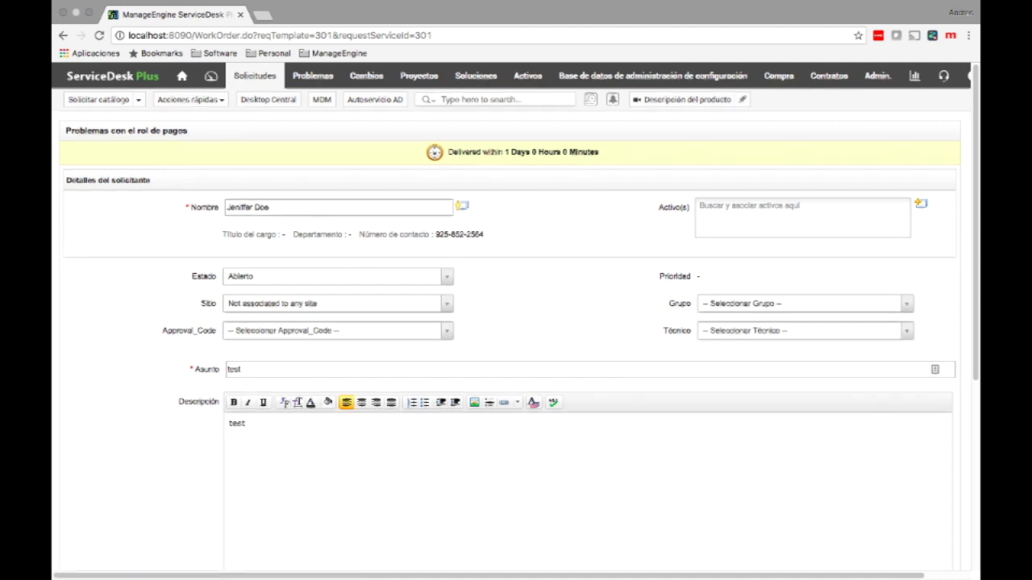
{"action": "scroll", "coordinate": [516, 322], "scroll_direction": "down", "scroll_amount": 5}
{"action": "left_click", "coordinate": [449, 520]}
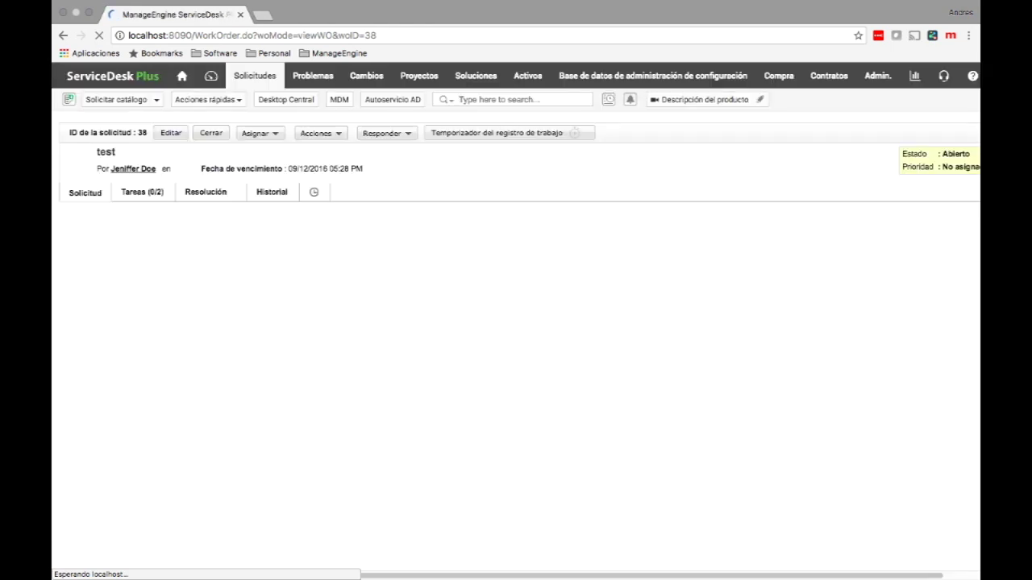
Step: Confirm request 38 uses SLA RRHH and open its Tareas (0/2) tab
{"action": "scroll", "coordinate": [516, 322], "scroll_direction": "down", "scroll_amount": 4}
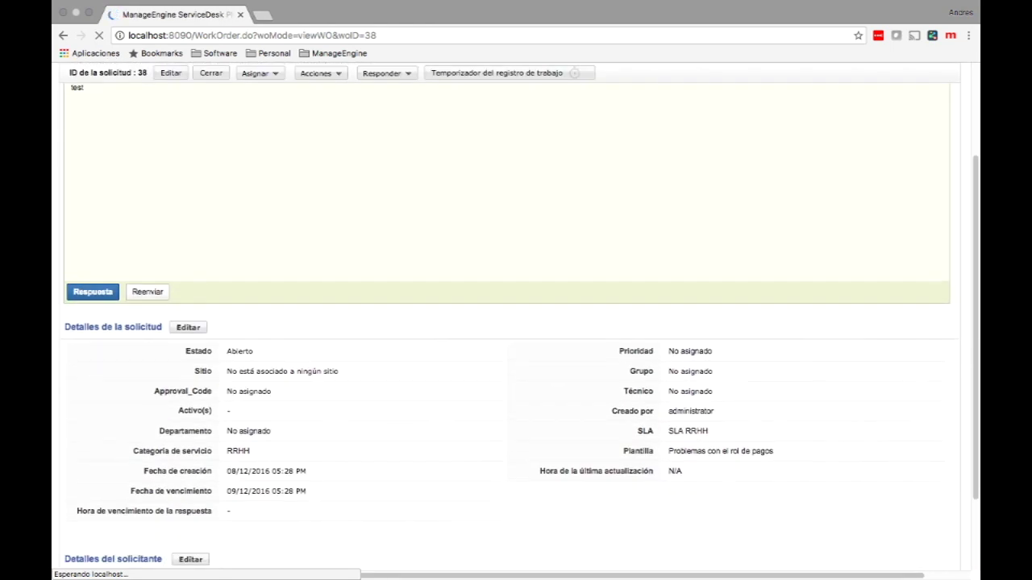
{"action": "scroll", "coordinate": [516, 322], "scroll_direction": "down", "scroll_amount": 3}
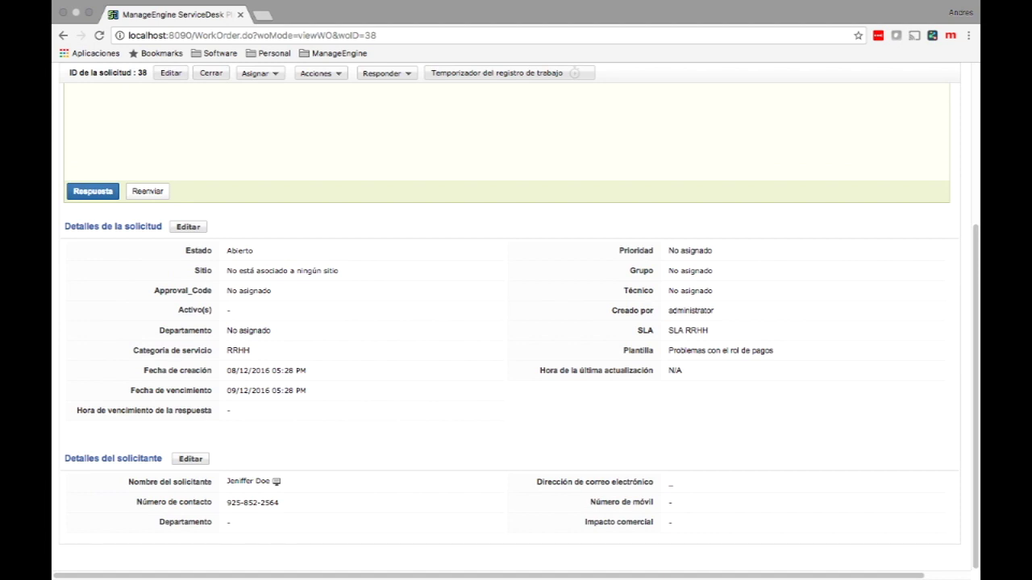
{"action": "left_click_drag", "start_coordinate": [708, 331], "coordinate": [667, 331]}
{"action": "scroll", "coordinate": [516, 322], "scroll_direction": "up", "scroll_amount": 7}
{"action": "left_click", "coordinate": [143, 192]}
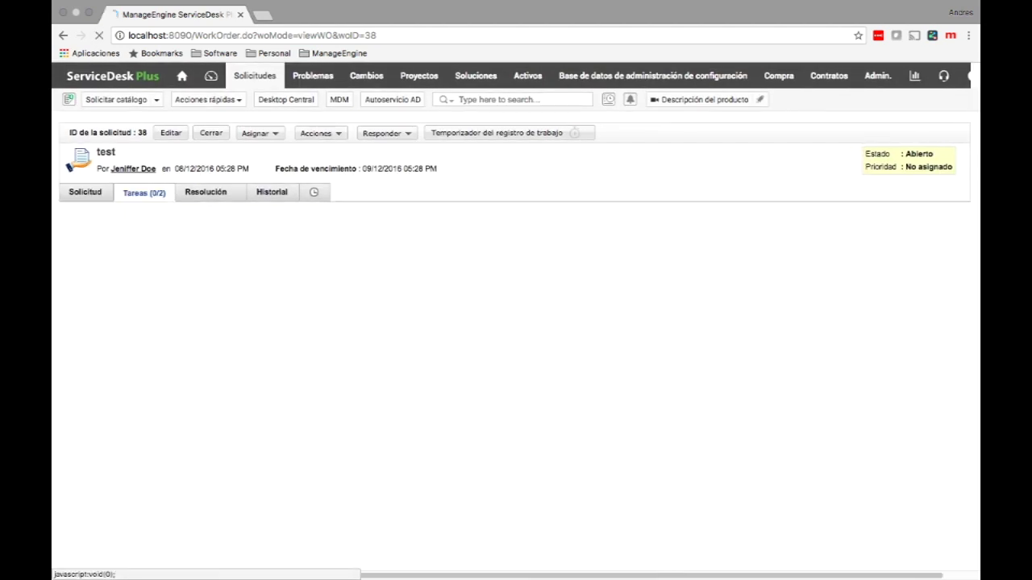